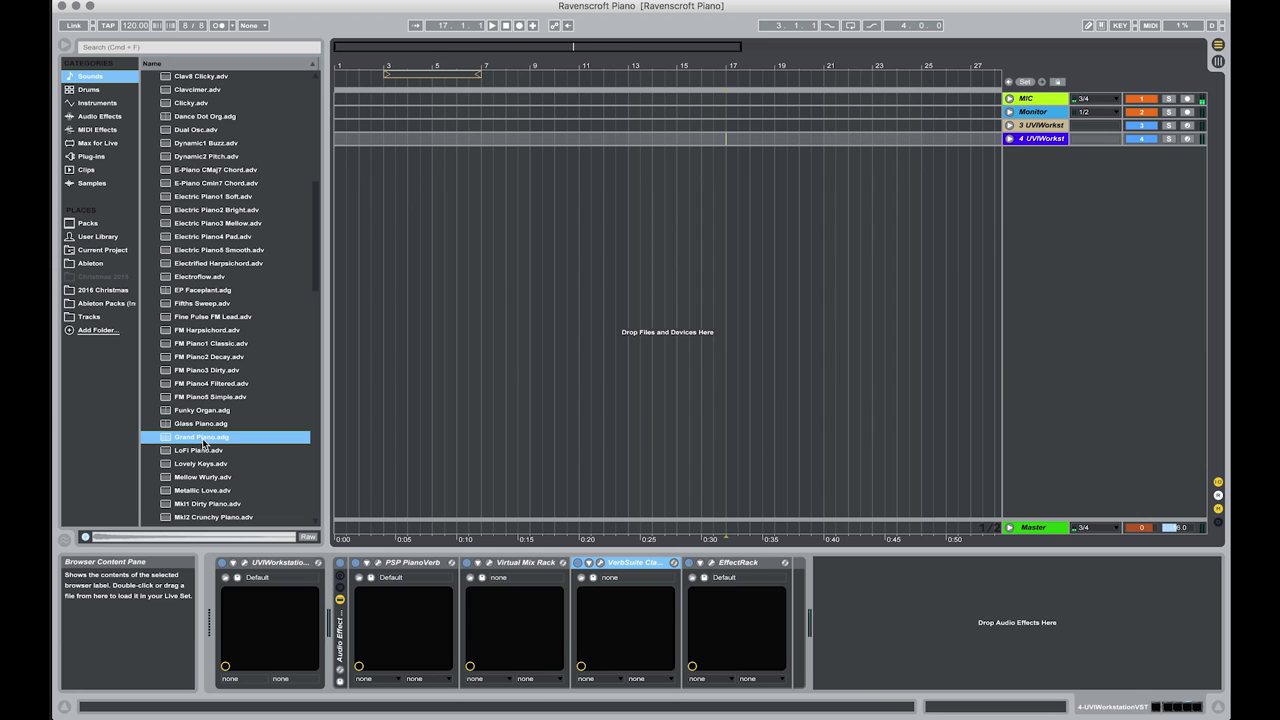
Add Grand Piano.adg as track 5 at -4.0 dB, fold its lane and arm it for recording.
drag(199, 443, 1147, 160)
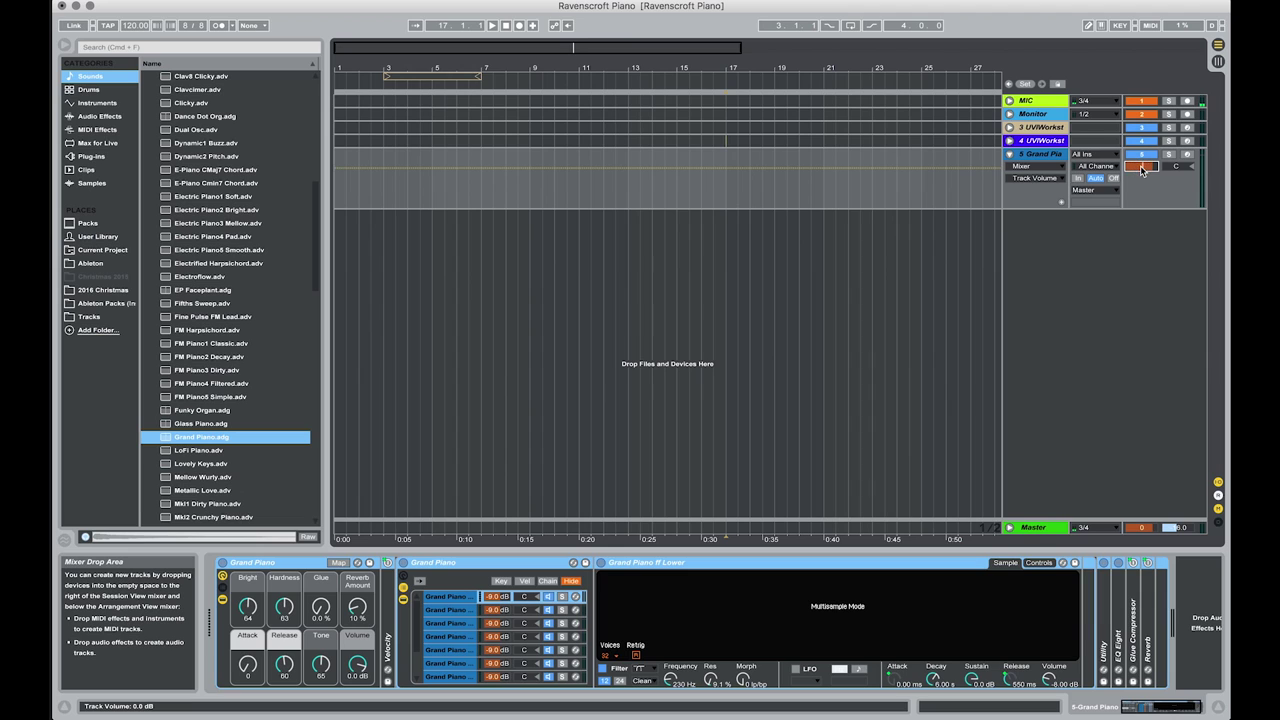
drag(1142, 170, 1142, 180)
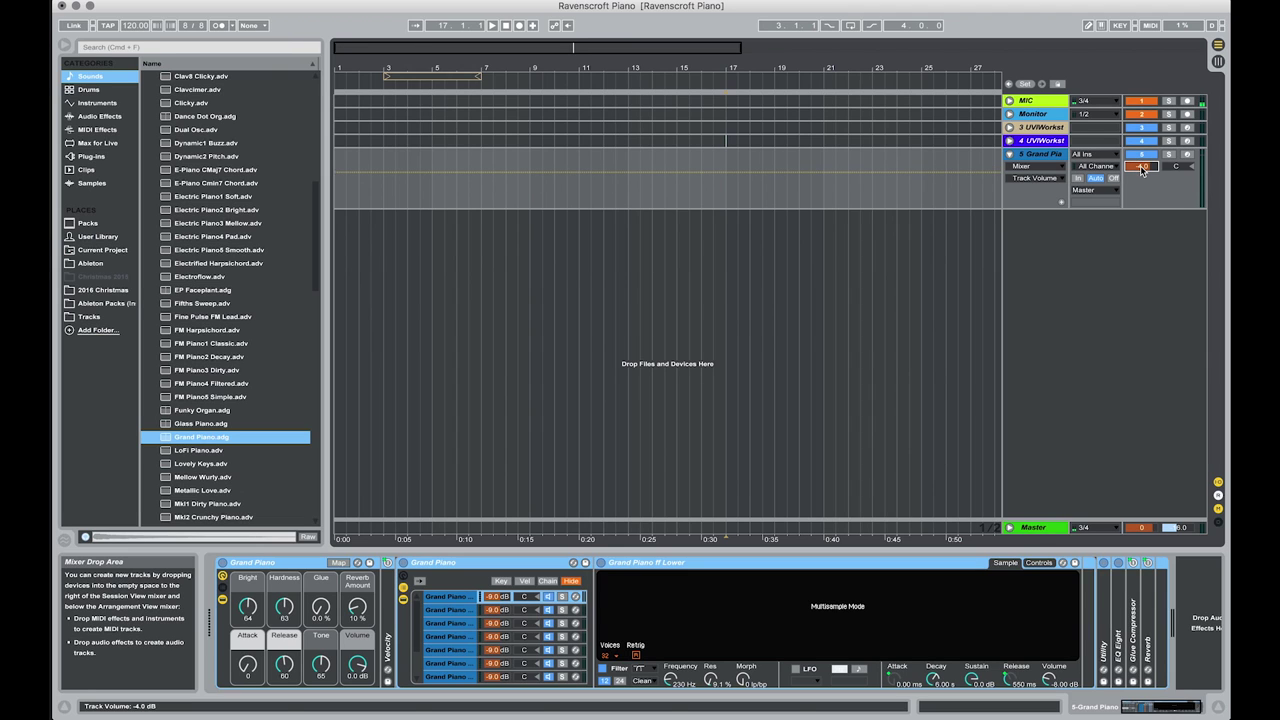
click(1009, 155)
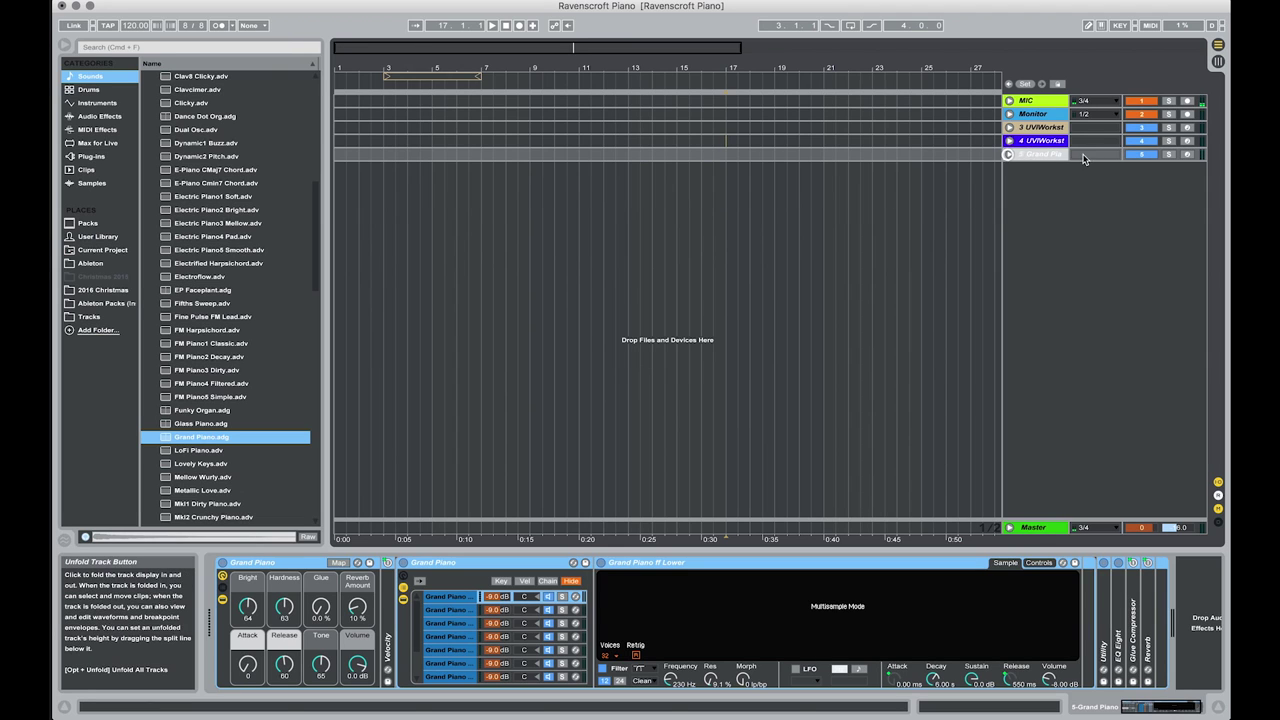
click(1185, 155)
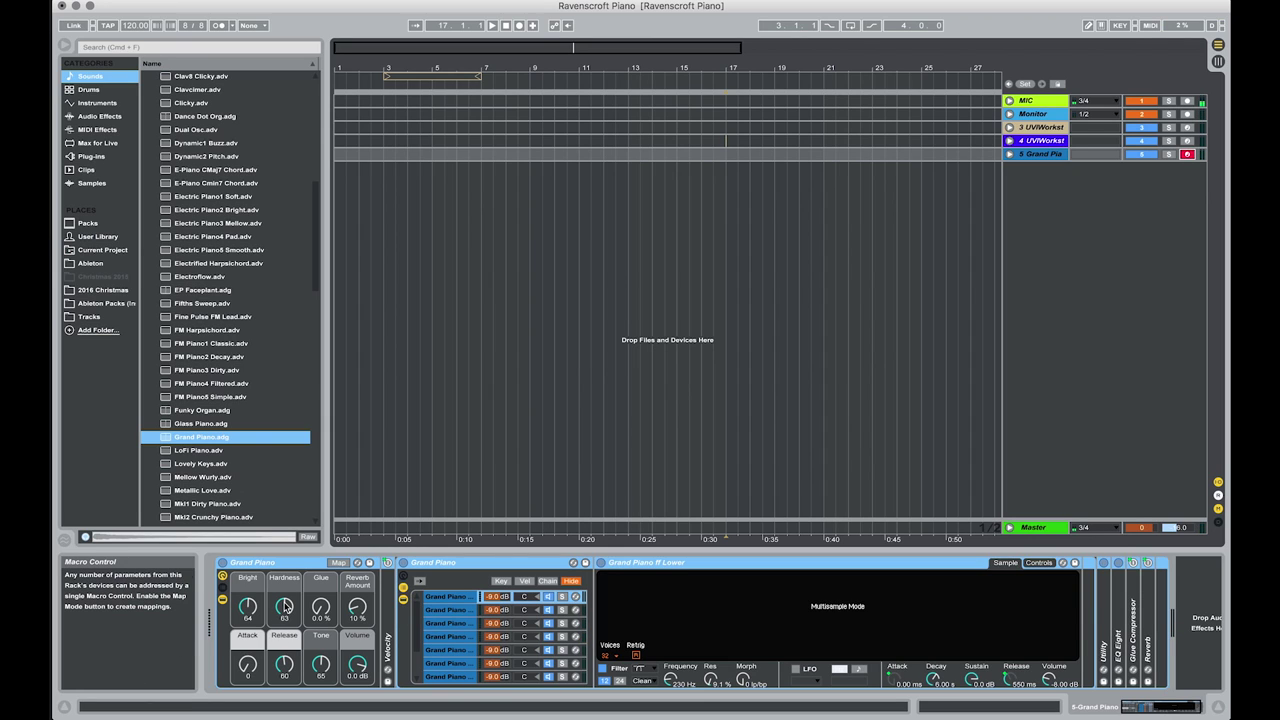
Expand the Velocity device to show its curve and set the Hardness macro to 29.
drag(284, 606, 284, 612)
double_click(388, 640)
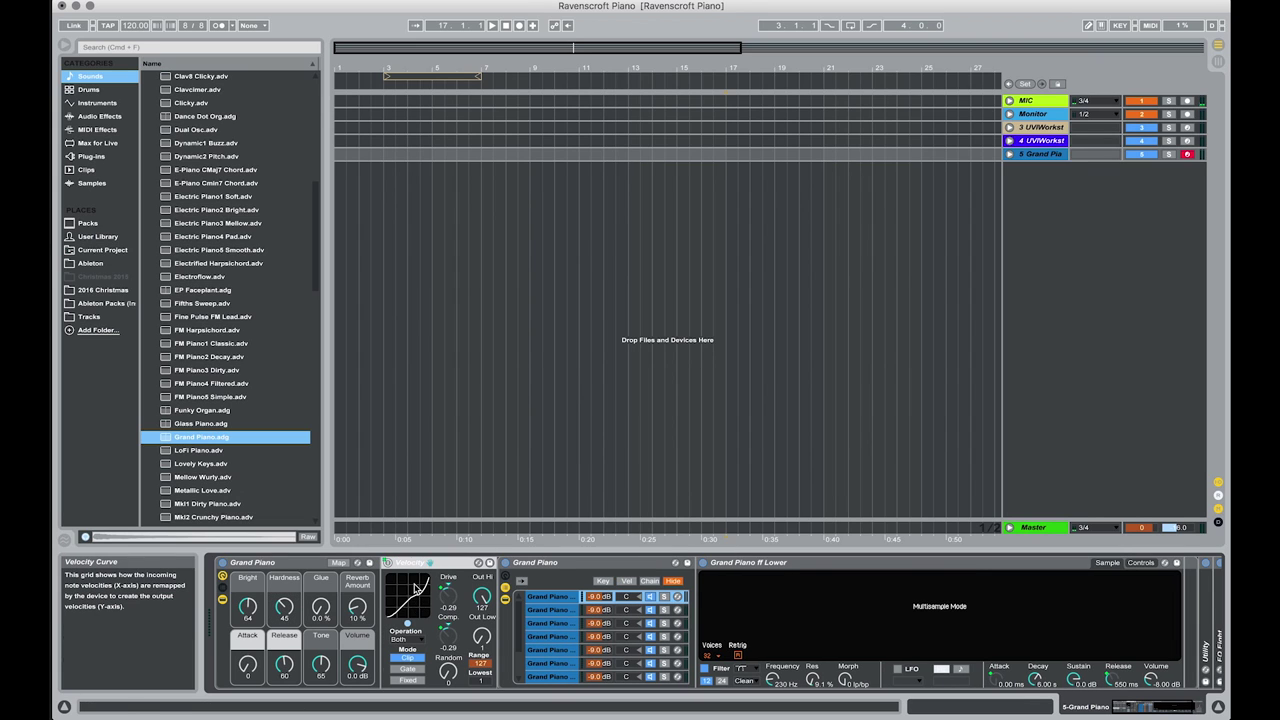
mouse_move(296, 606)
mouse_down()
mouse_move(284, 630)
mouse_move(285, 609)
mouse_up()
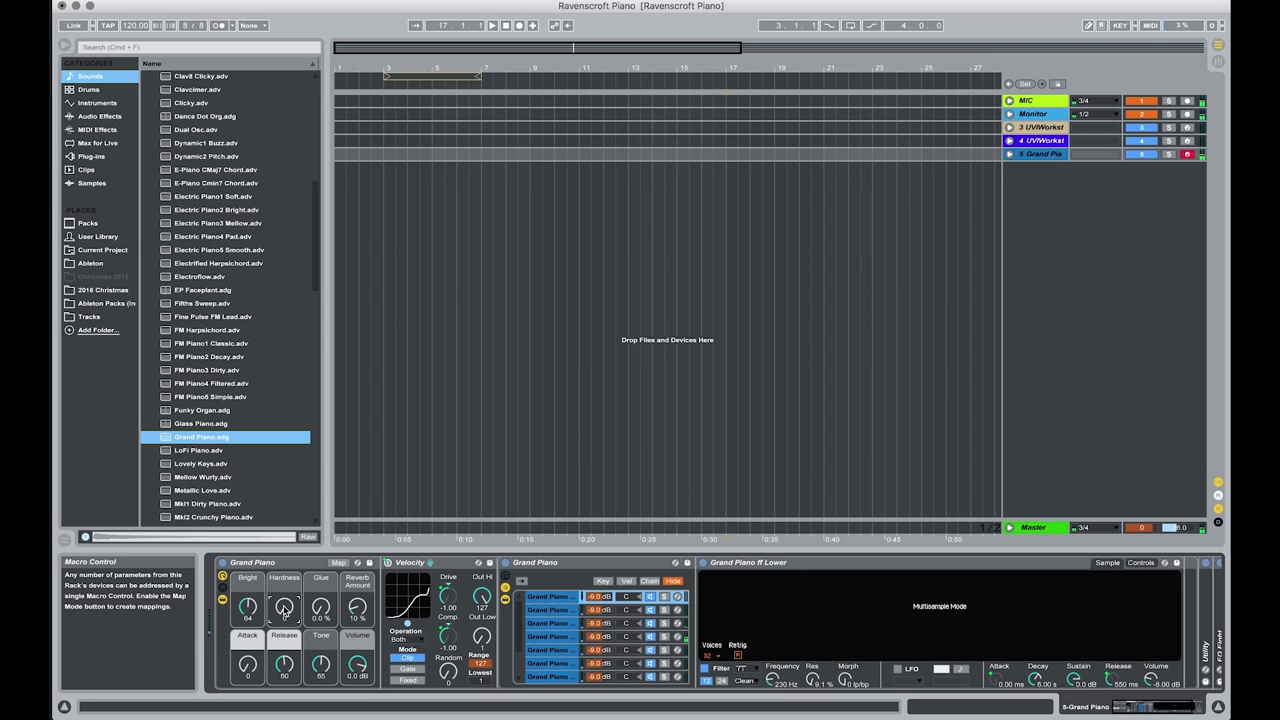
drag(284, 609, 284, 586)
scroll(284, 609, down, 3)
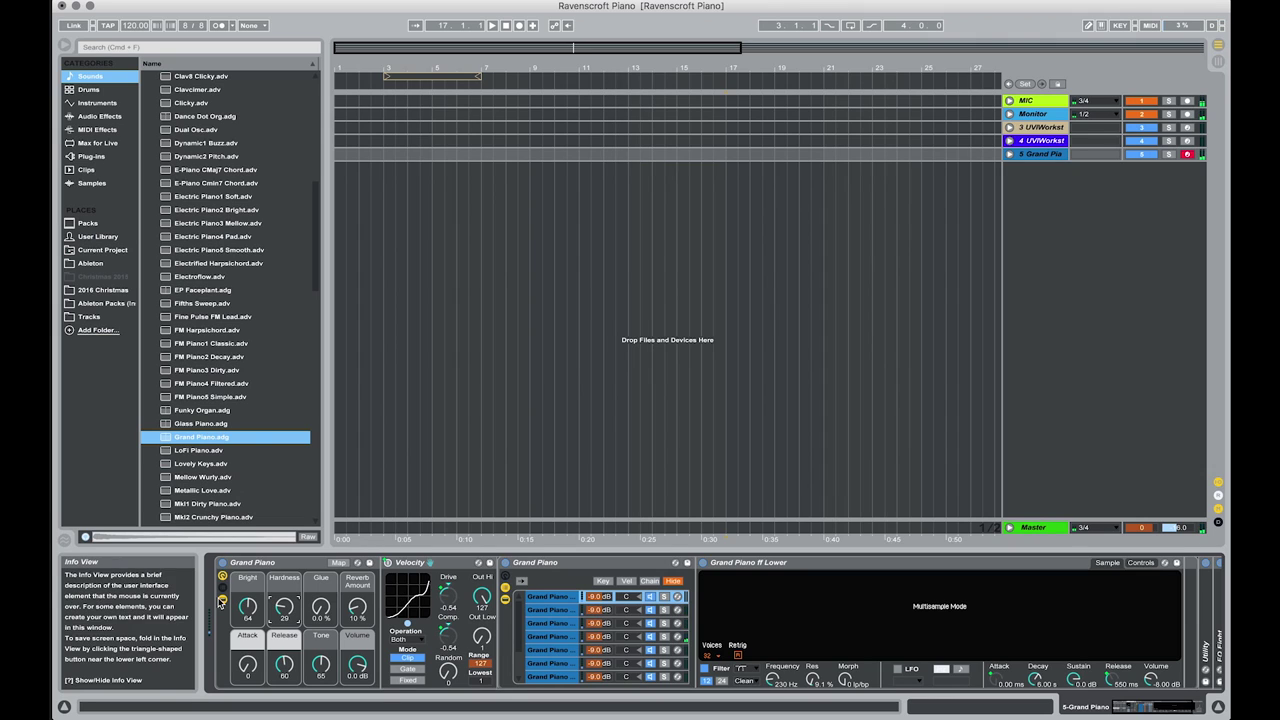
Sweep the Bright macro between 0 and its maximum, then settle it at a low value.
drag(249, 605, 251, 610)
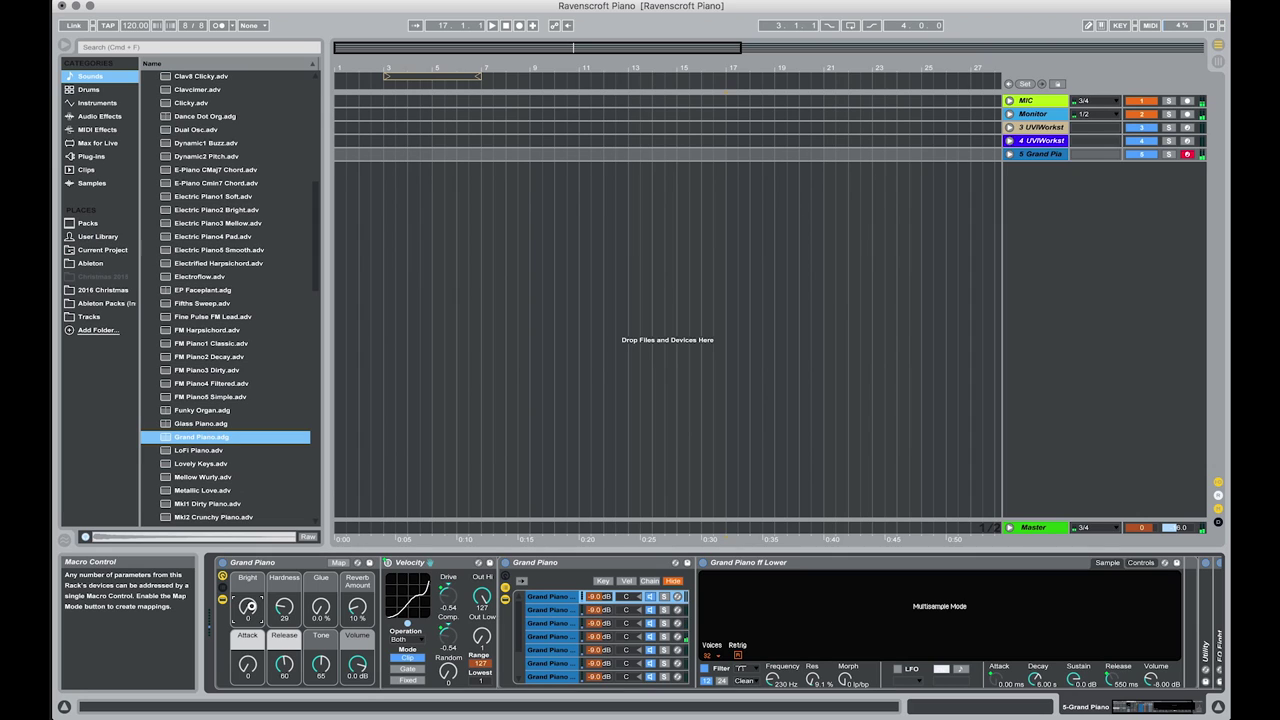
drag(248, 606, 248, 540)
drag(251, 611, 253, 613)
drag(253, 612, 253, 600)
drag(252, 610, 248, 607)
drag(248, 607, 248, 607)
Turn the Reverb Amount macro down to 0.0 % and set Release to 70.
click(355, 606)
drag(355, 606, 355, 622)
click(286, 660)
drag(286, 660, 283, 663)
Dial the Tone macro in to 52 and bring Bright to 37.
drag(322, 668, 324, 676)
drag(323, 674, 323, 675)
drag(324, 675, 323, 676)
drag(323, 676, 323, 676)
drag(323, 676, 323, 676)
click(245, 607)
Fold the inner and outer Grand Piano racks into a strip and list Audio Effects in the browser.
double_click(569, 562)
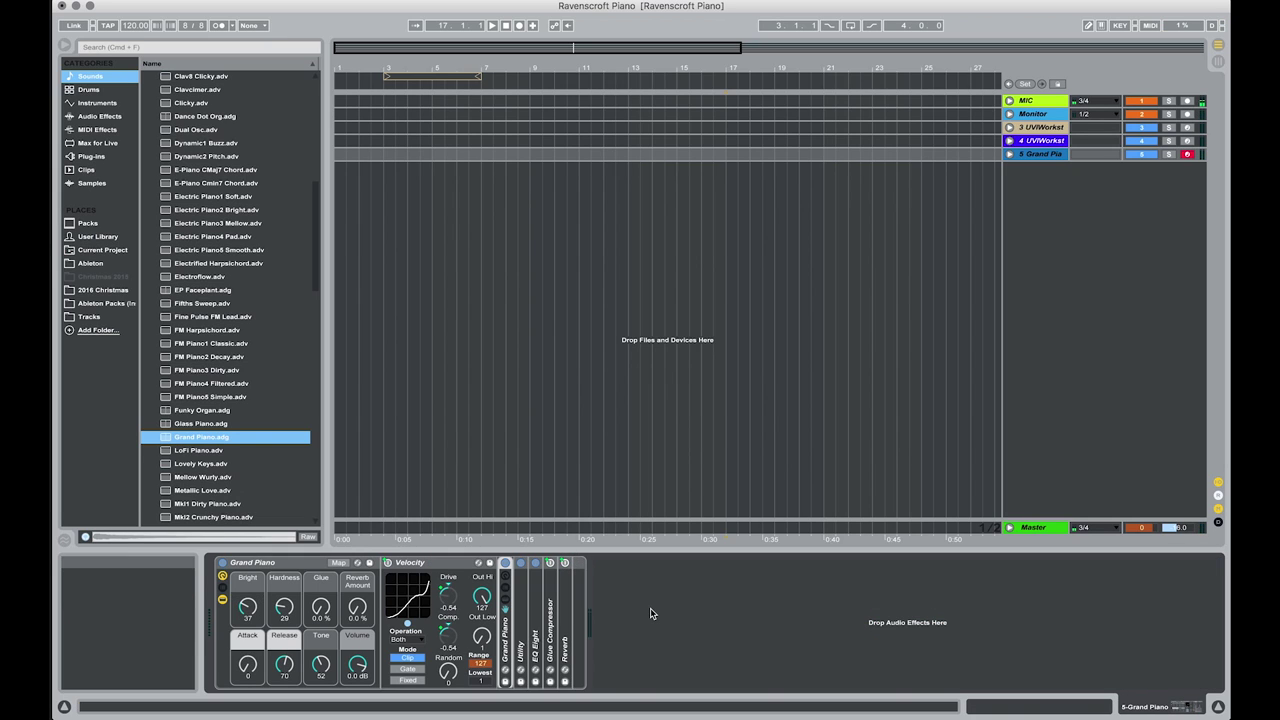
double_click(300, 562)
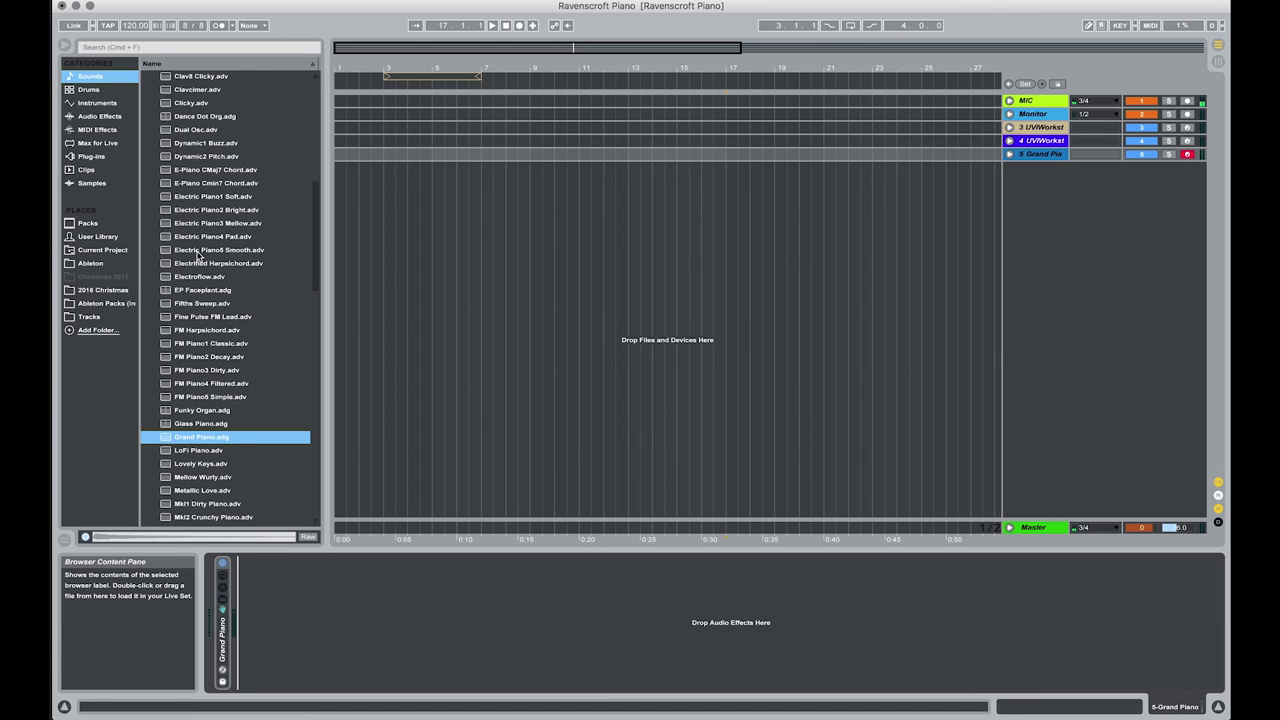
scroll(198, 256, up, 10)
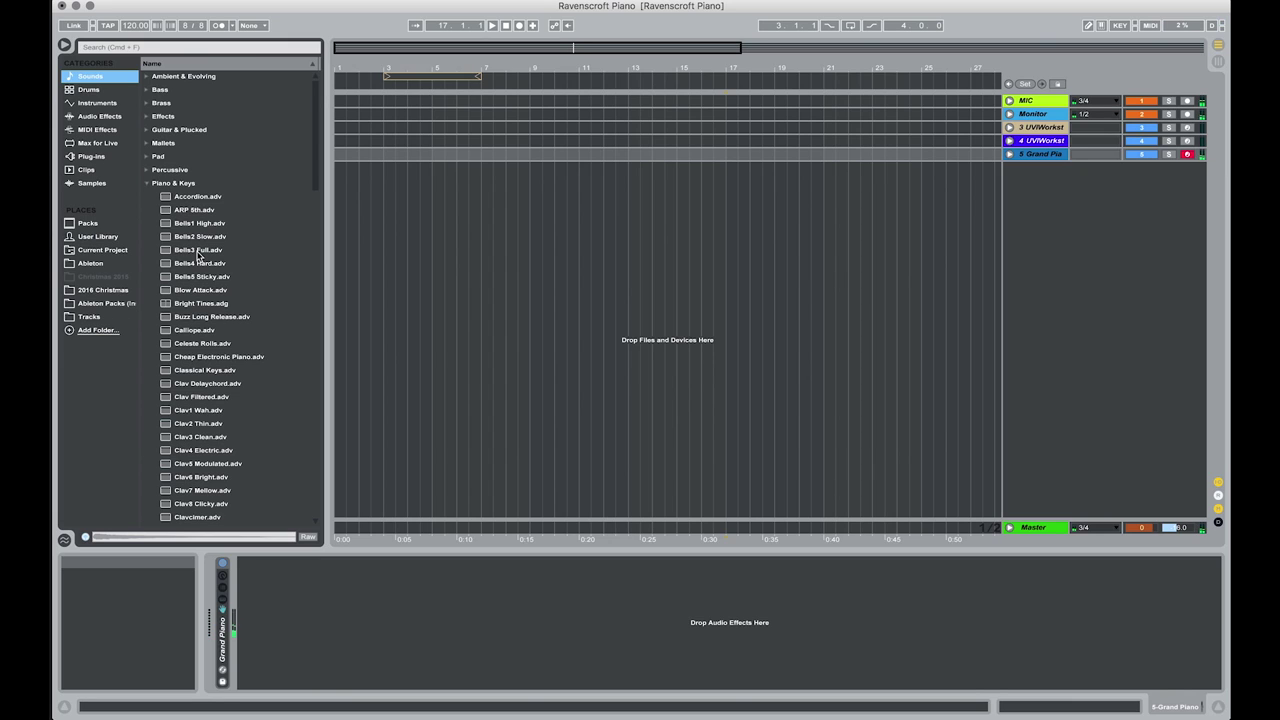
click(100, 116)
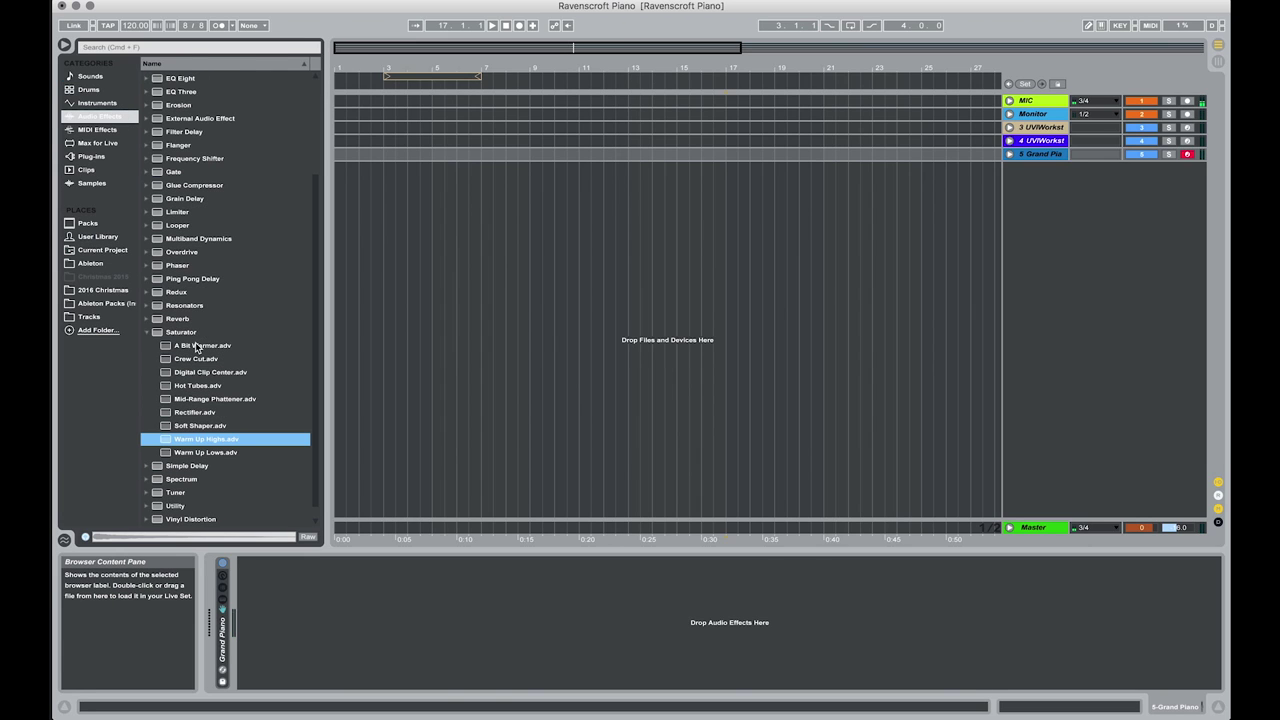
Add a Reverb after the Grand Piano with 972 ms decay, fully wet, and stereo width about 70.
drag(170, 319, 258, 634)
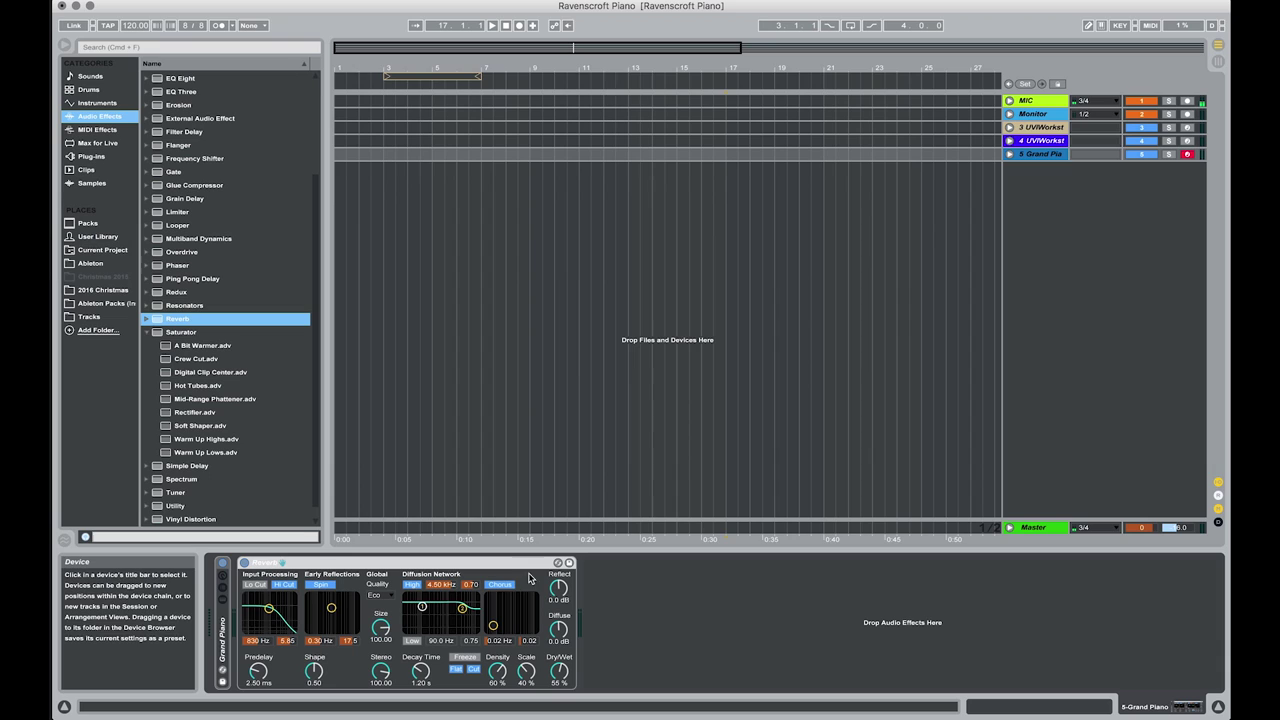
click(416, 670)
drag(416, 670, 415, 674)
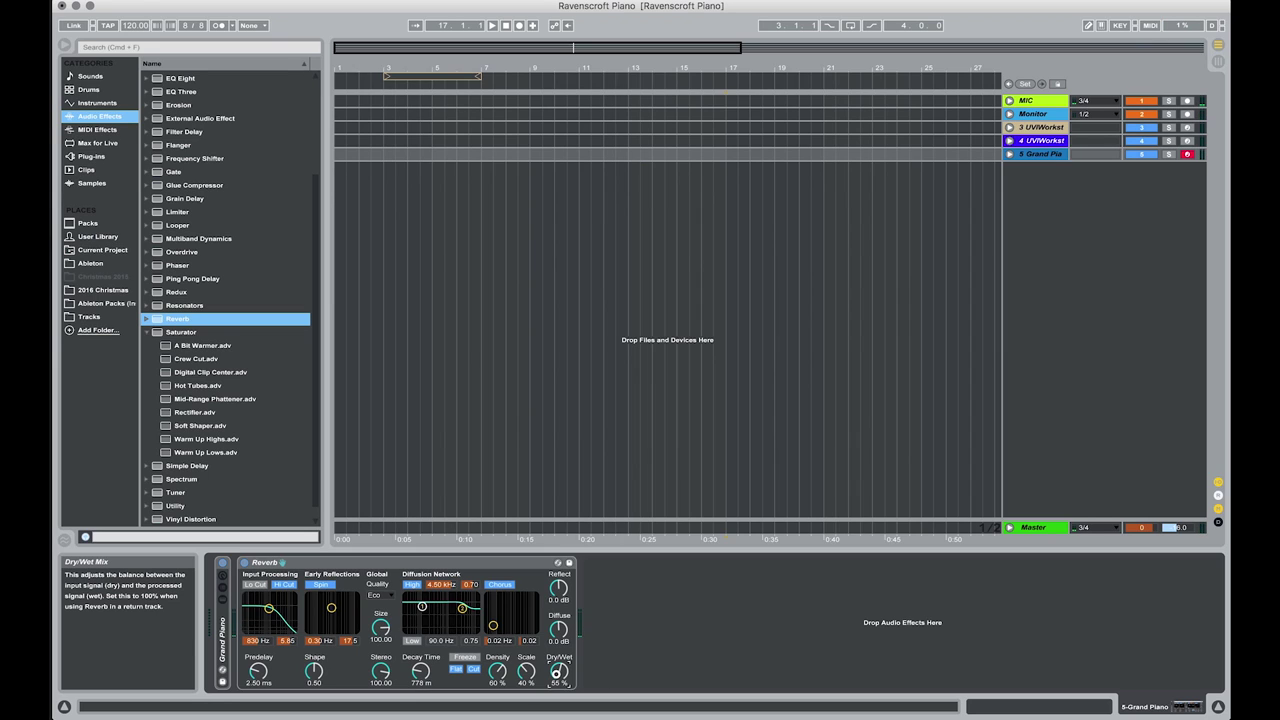
drag(558, 671, 558, 640)
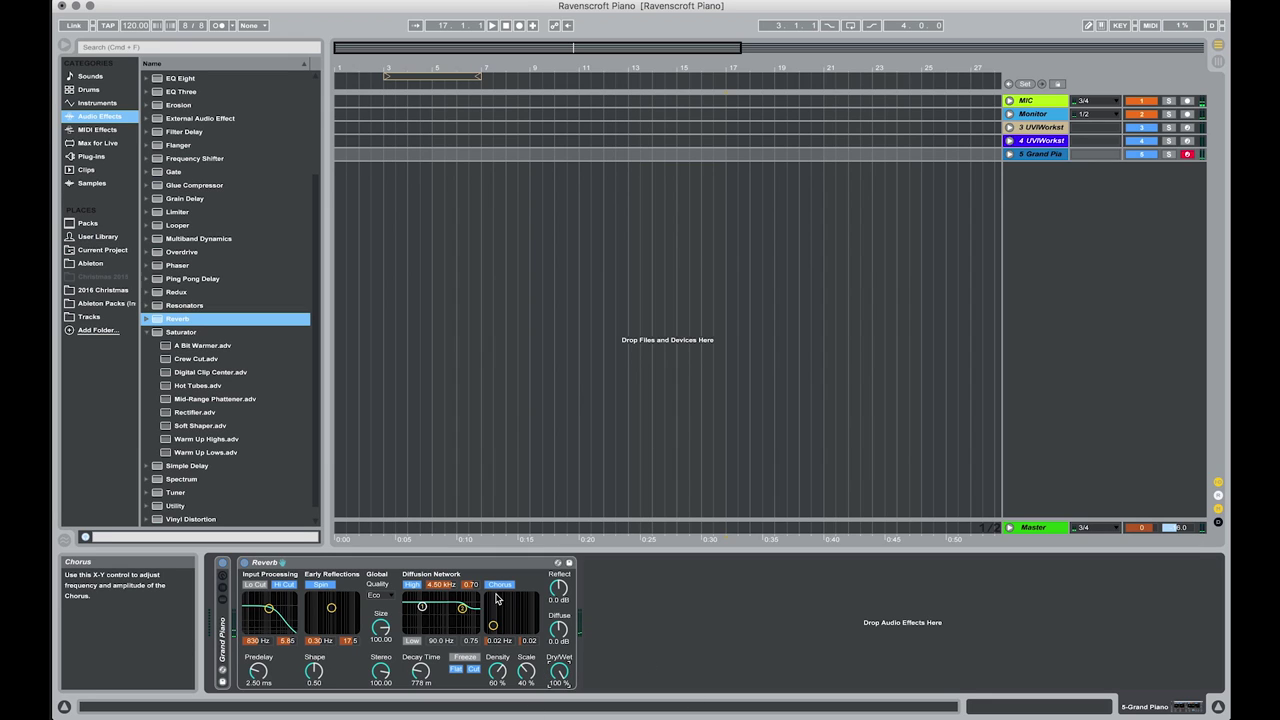
mouse_move(380, 669)
mouse_down()
mouse_move(380, 692)
mouse_move(383, 673)
mouse_up()
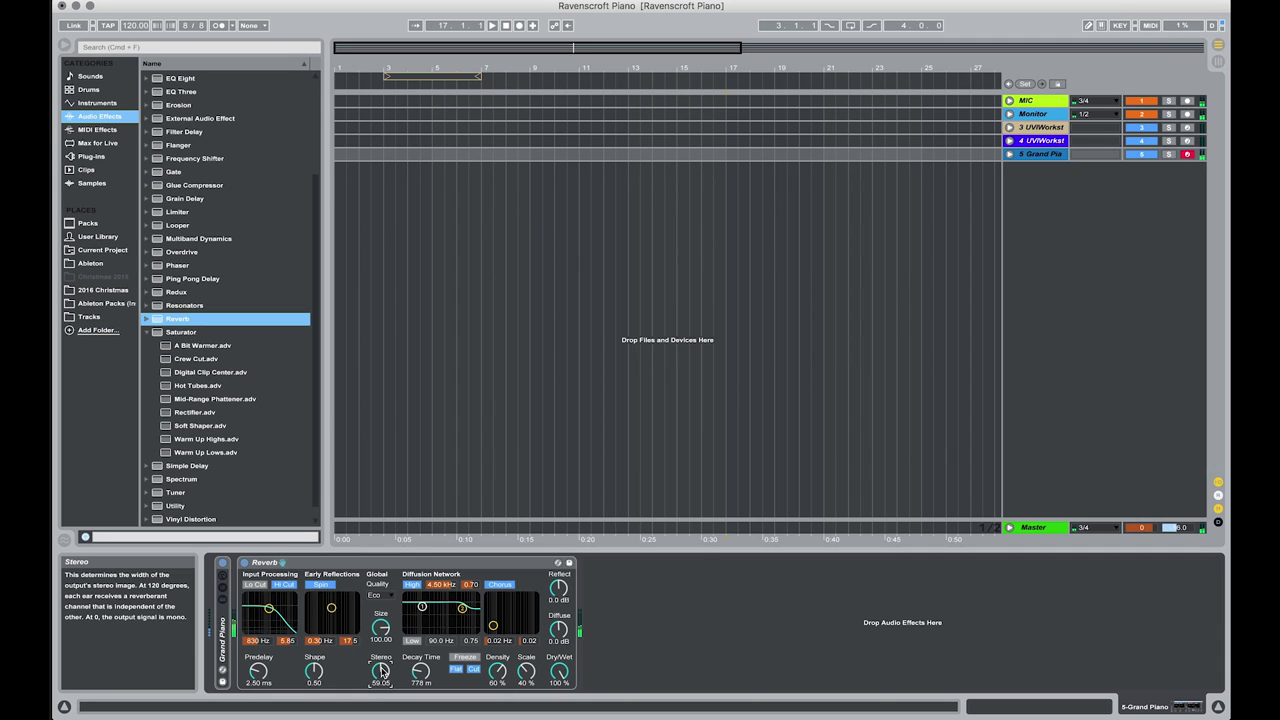
click(382, 672)
drag(381, 672, 381, 669)
Soften early reflections and chorus, drop the diffusion high shelf to 1.68 kHz, input band to 728 Hz.
drag(328, 614, 316, 623)
drag(497, 628, 490, 629)
drag(316, 623, 317, 626)
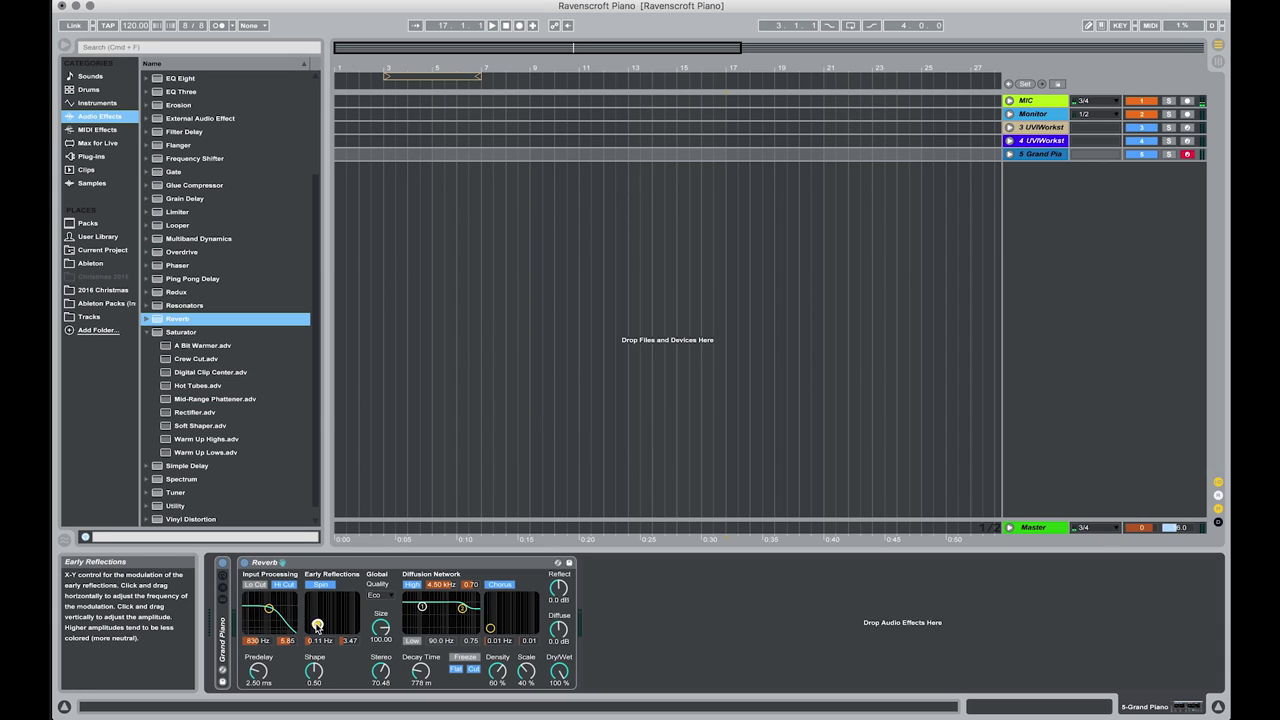
scroll(421, 672, up, 3)
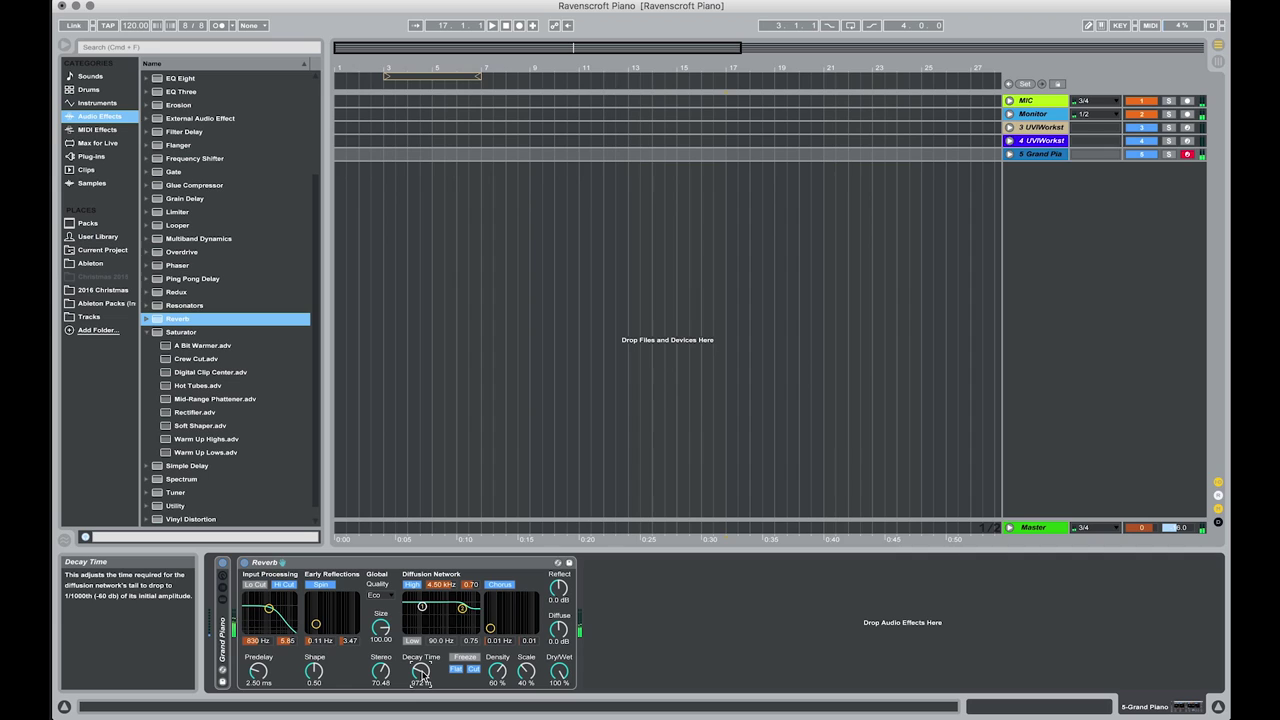
drag(462, 608, 453, 633)
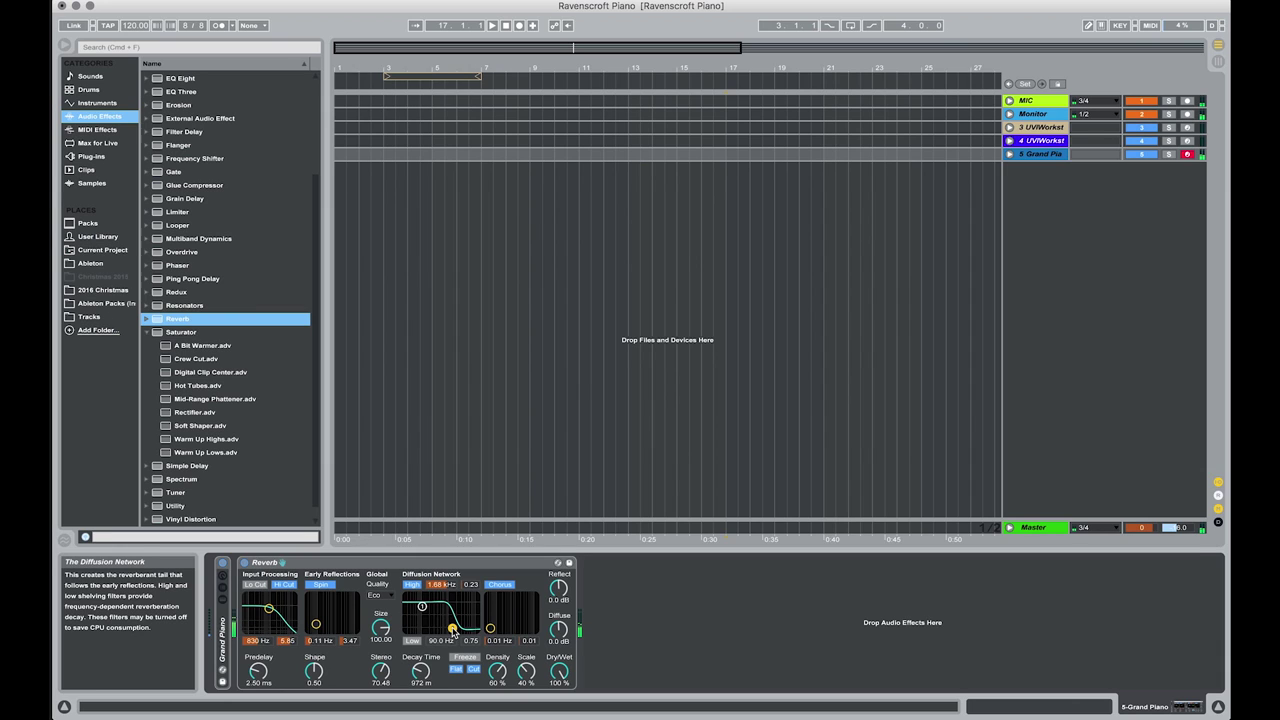
drag(269, 609, 268, 610)
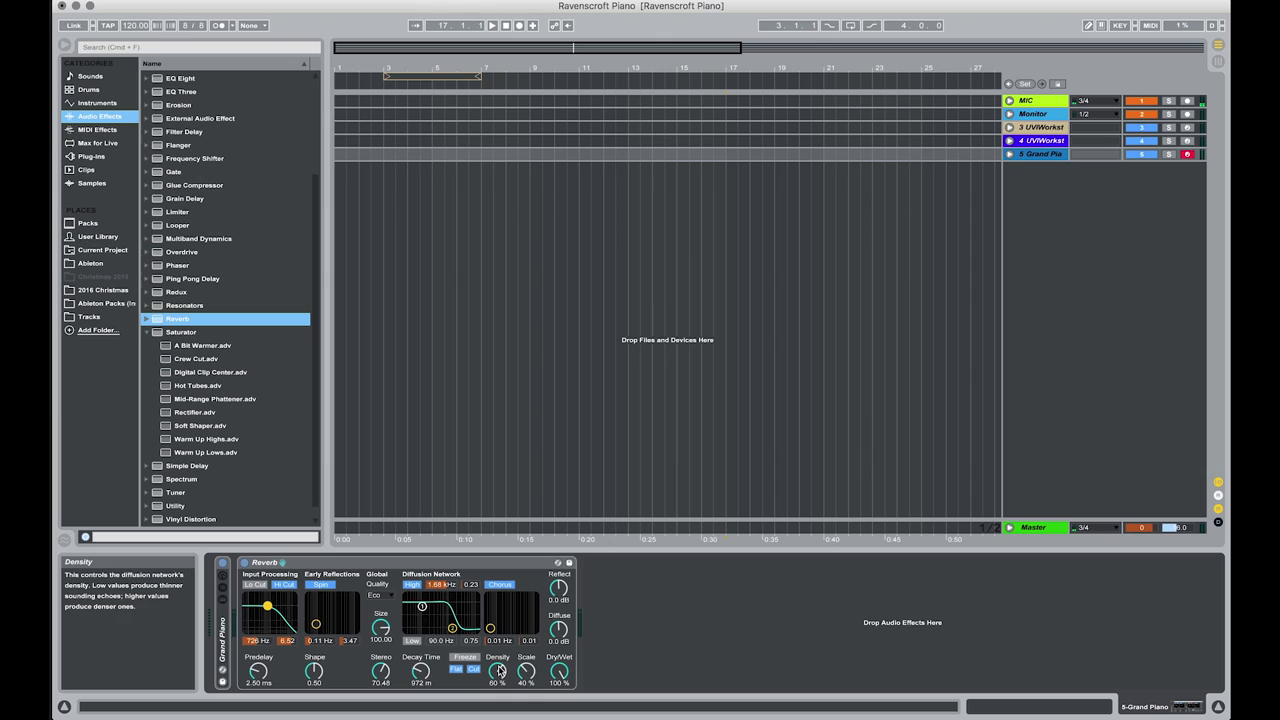
Pull the Reverb Dry/Wet fully down, bring it back up, and trim it to 65 %.
drag(558, 671, 558, 705)
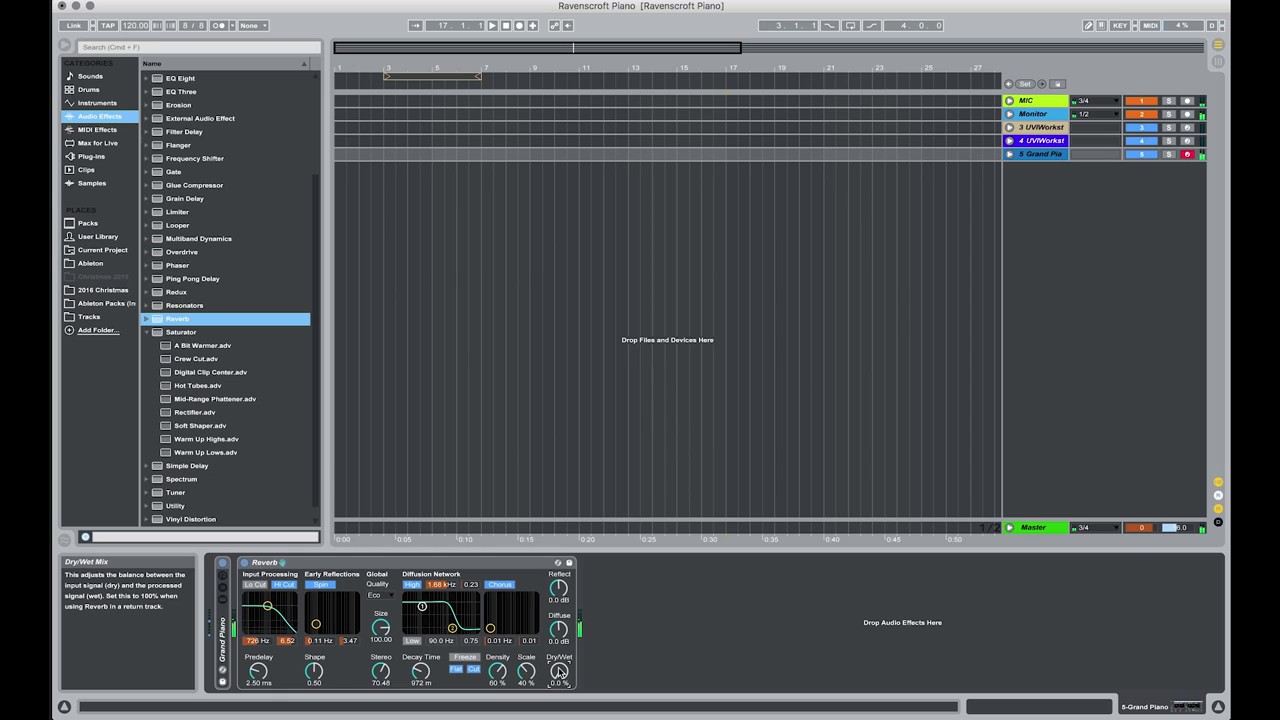
drag(560, 672, 560, 628)
scroll(561, 672, up, 10)
click(560, 672)
drag(560, 672, 582, 664)
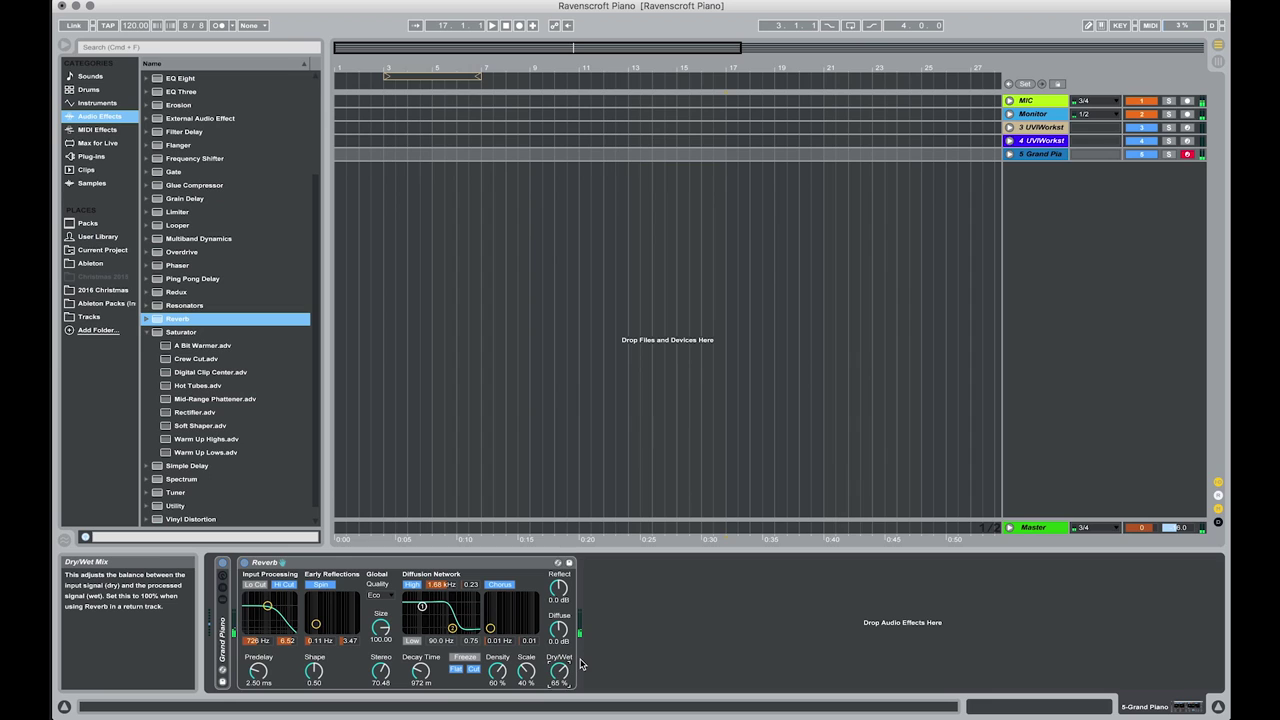
click(244, 563)
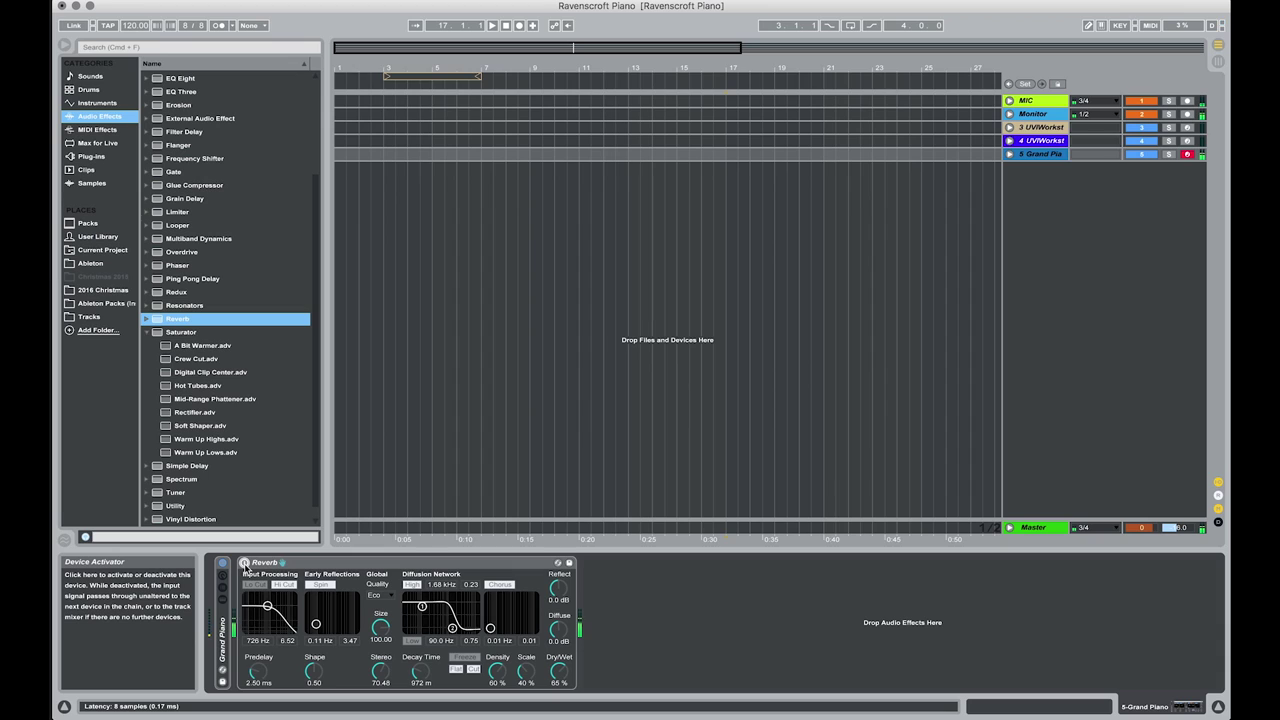
click(244, 563)
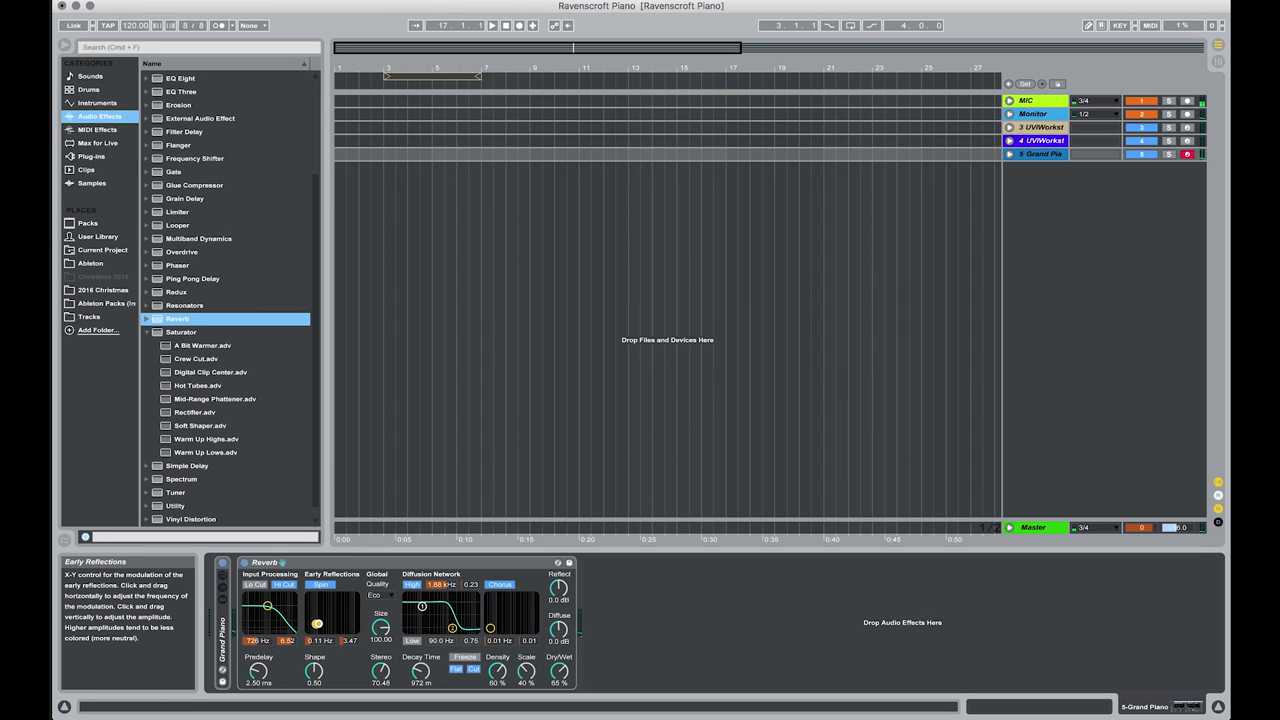
Reduce early reflections modulation, set Reverb Dry/Wet to 45 %, keep it on and fold it.
drag(317, 623, 312, 628)
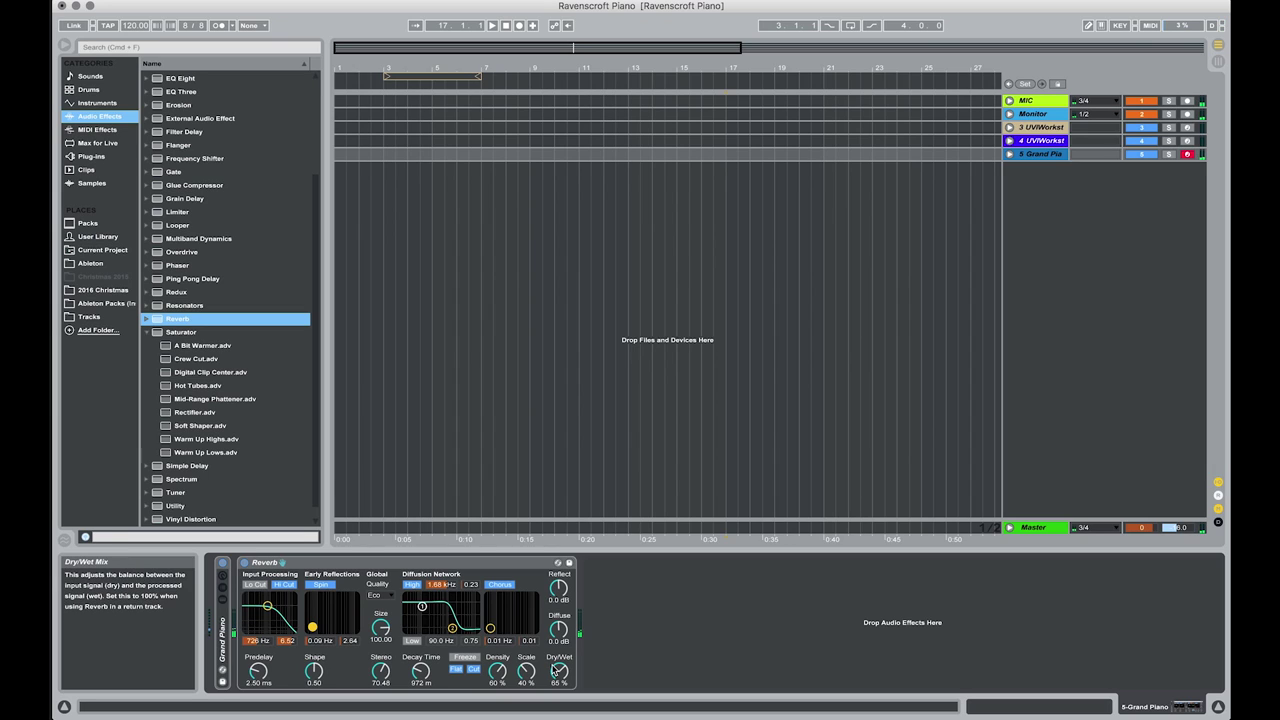
drag(557, 665, 556, 670)
click(245, 563)
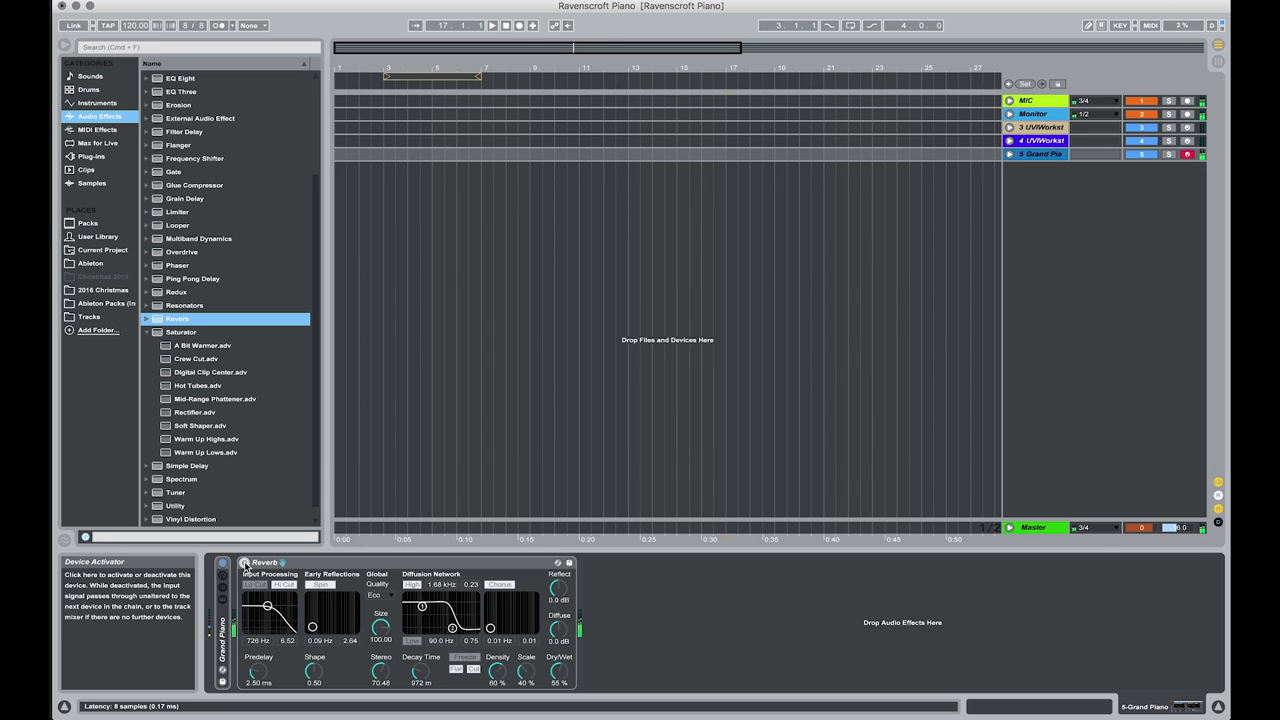
click(245, 563)
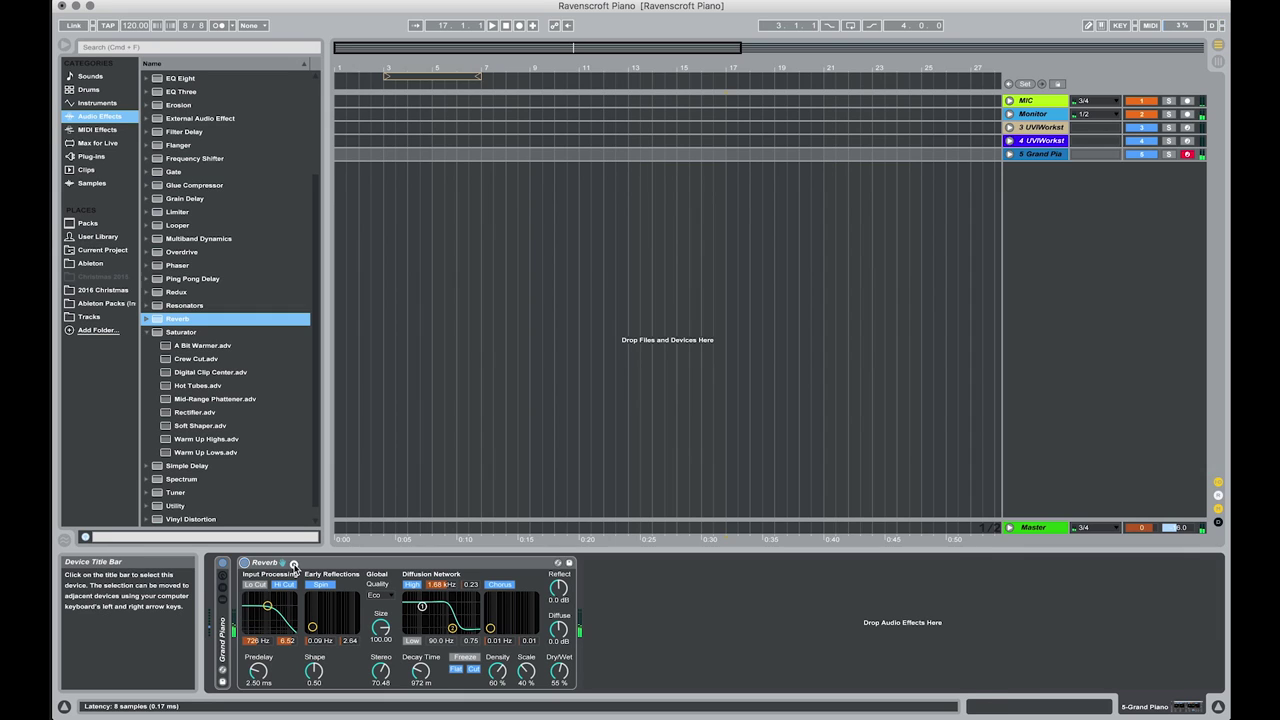
double_click(288, 563)
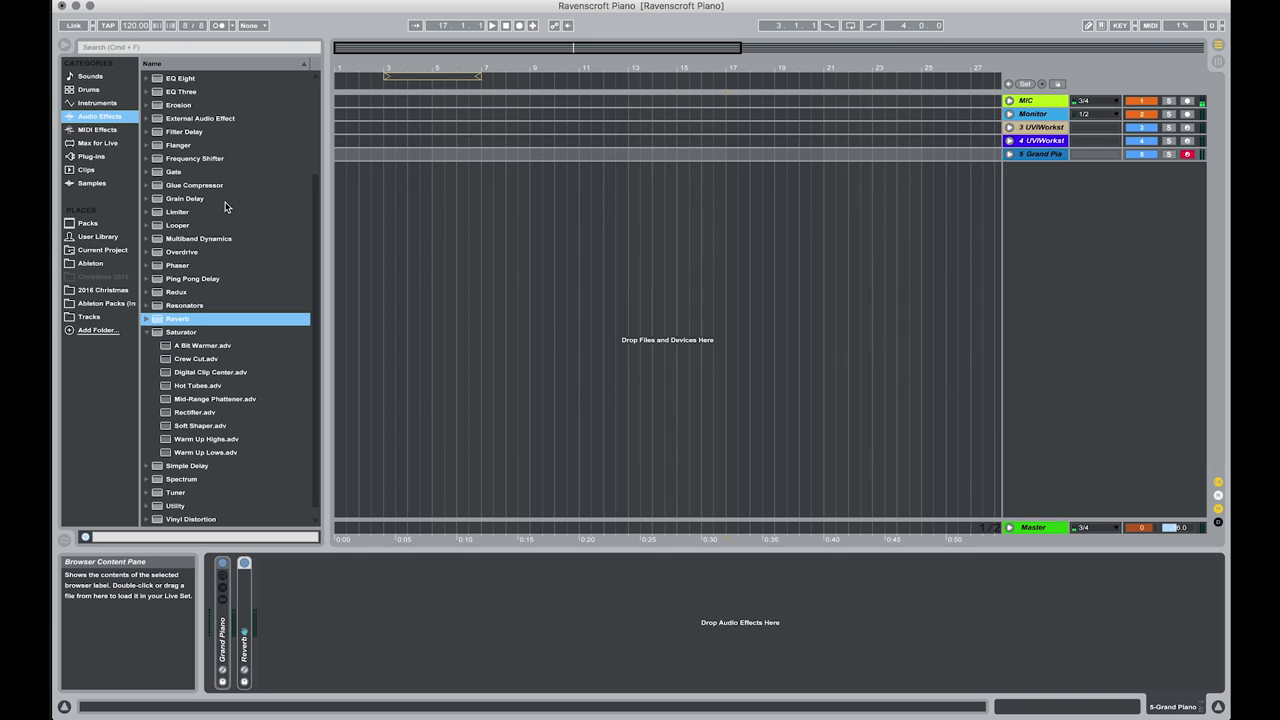
Collapse the Saturator presets folder and drop a Saturator after the Reverb.
scroll(225, 207, up, 5)
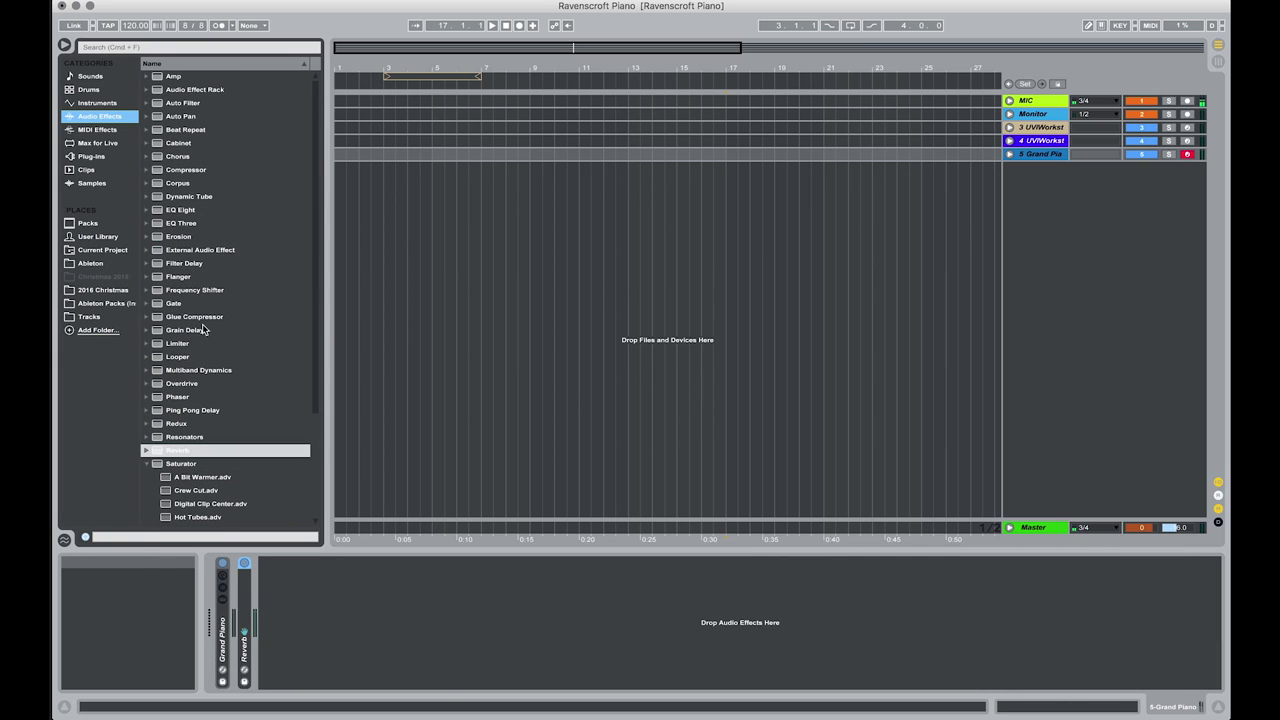
click(147, 463)
scroll(228, 430, down, 2)
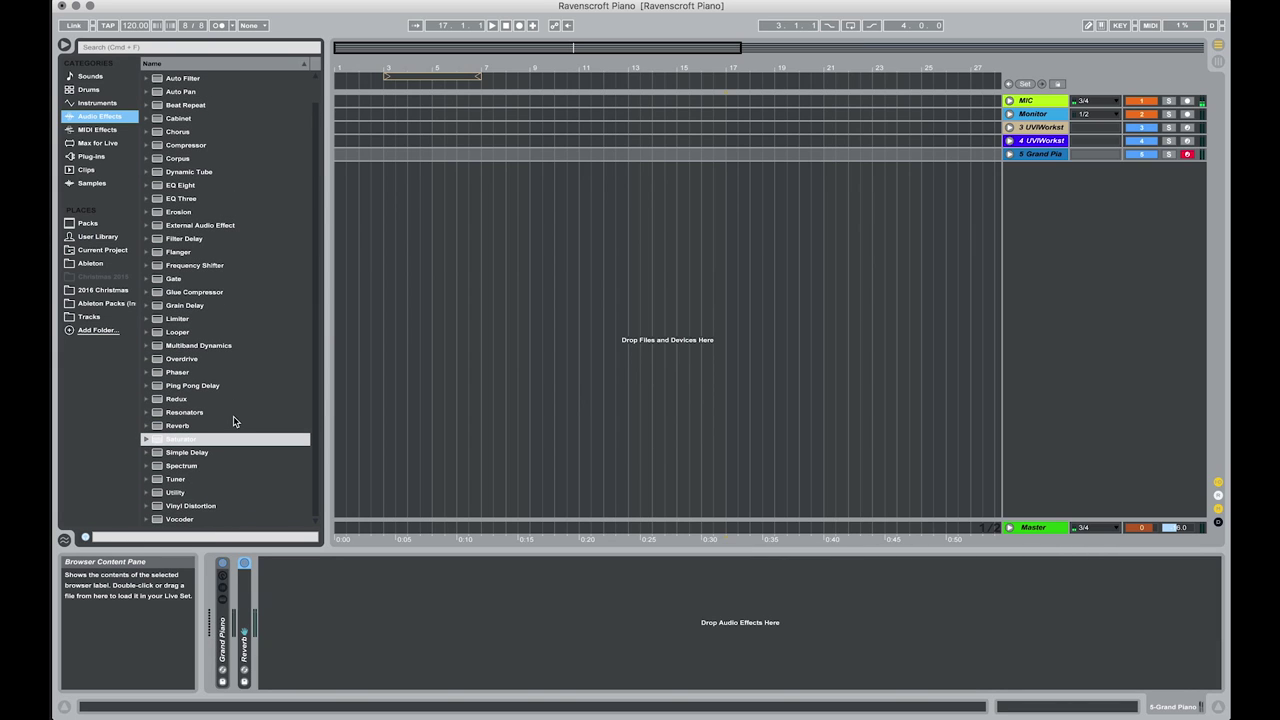
drag(176, 444, 295, 603)
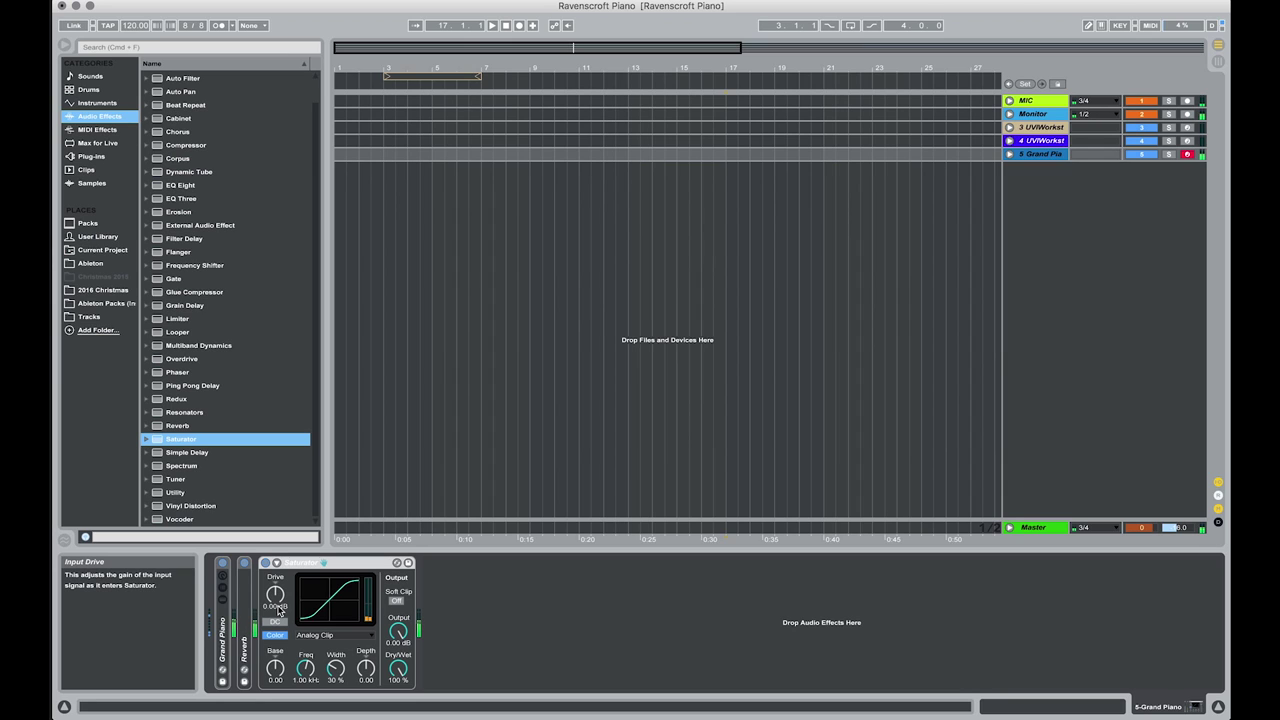
Compare the Saturator bypassed and active, and raise its Drive to 3.00 dB.
click(267, 563)
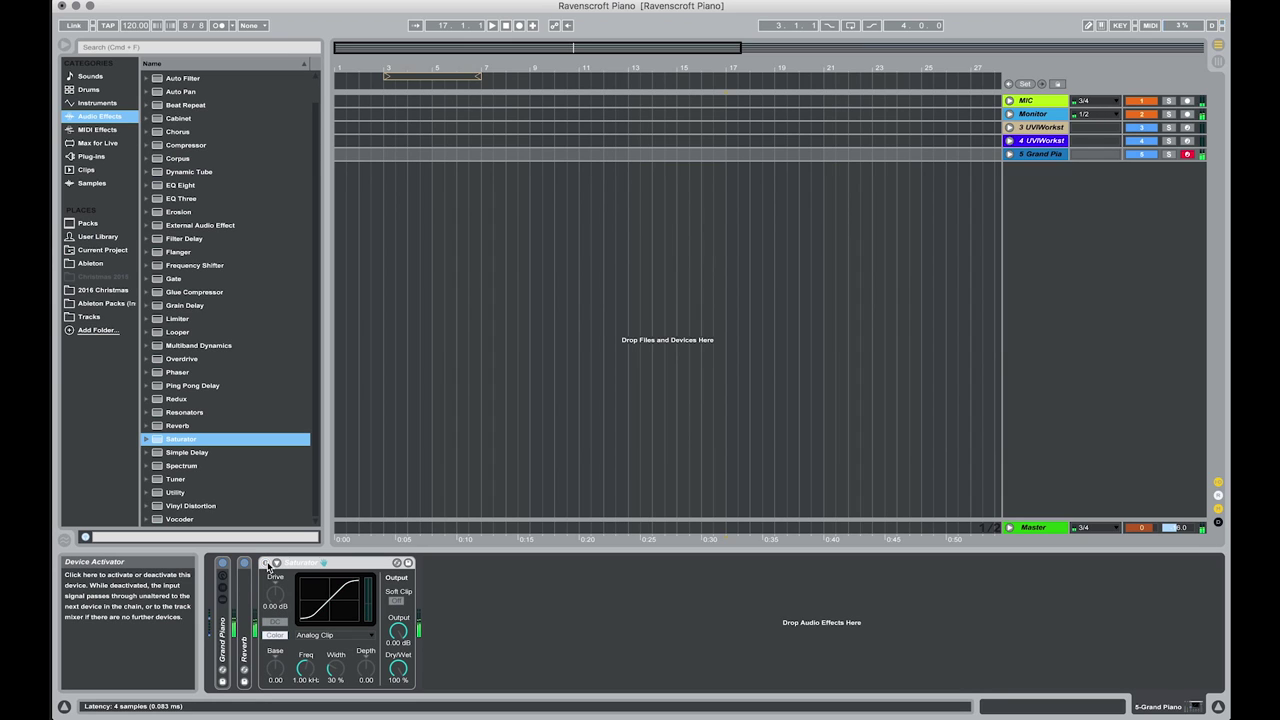
click(267, 563)
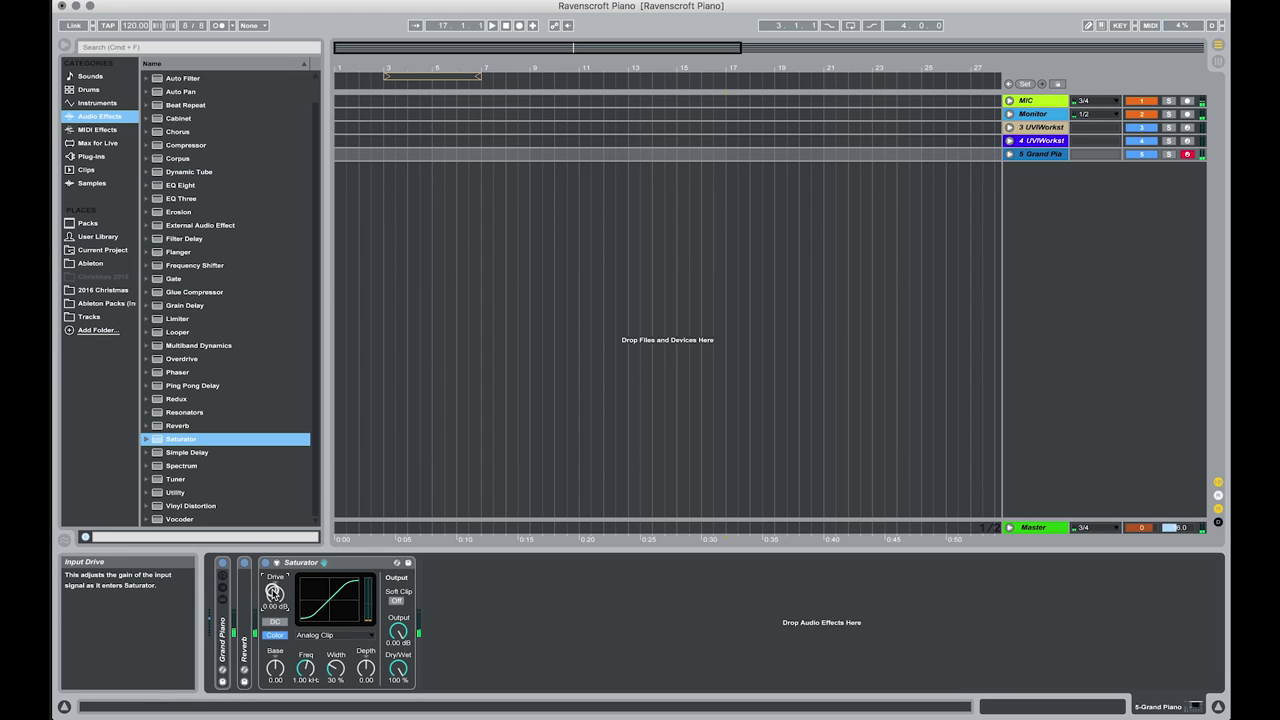
drag(275, 597, 274, 594)
A/B the Saturator again, lower its Color Freq to 219 Hz, and select the device.
click(265, 563)
click(265, 563)
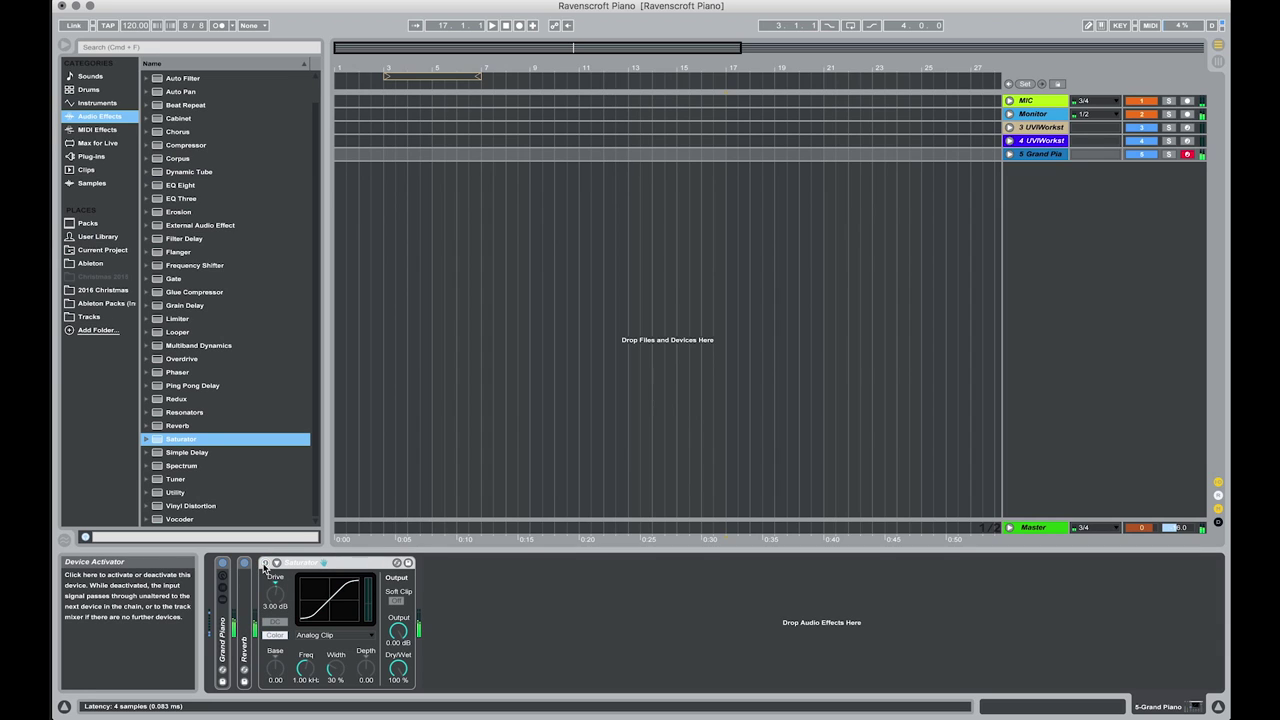
click(265, 564)
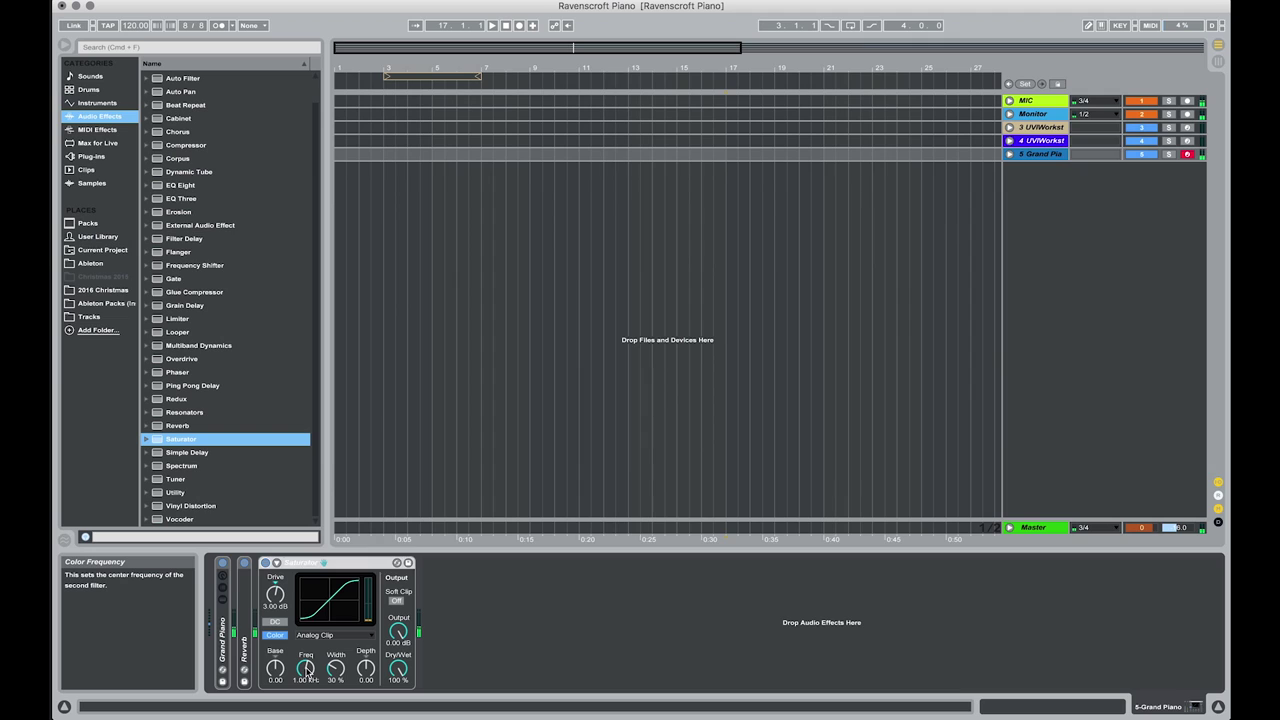
mouse_move(306, 668)
mouse_down()
mouse_move(306, 680)
mouse_move(306, 646)
mouse_move(306, 696)
mouse_move(306, 665)
mouse_move(308, 676)
mouse_up()
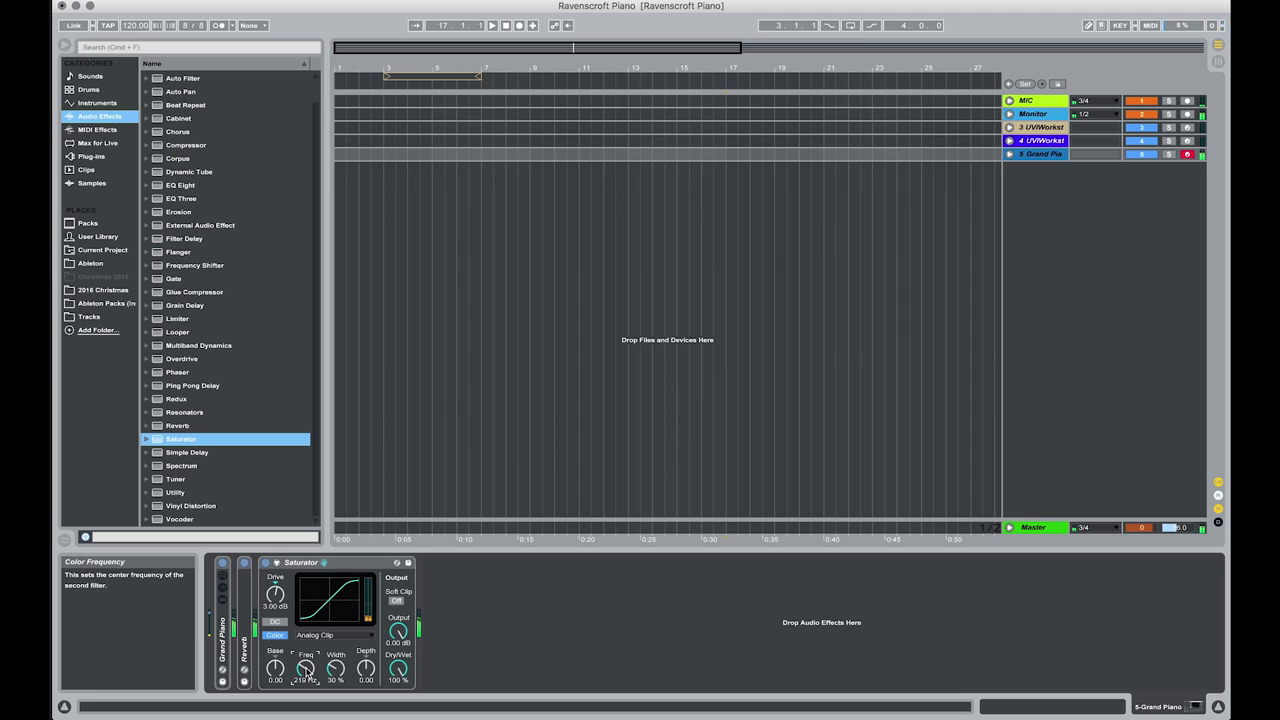
click(343, 566)
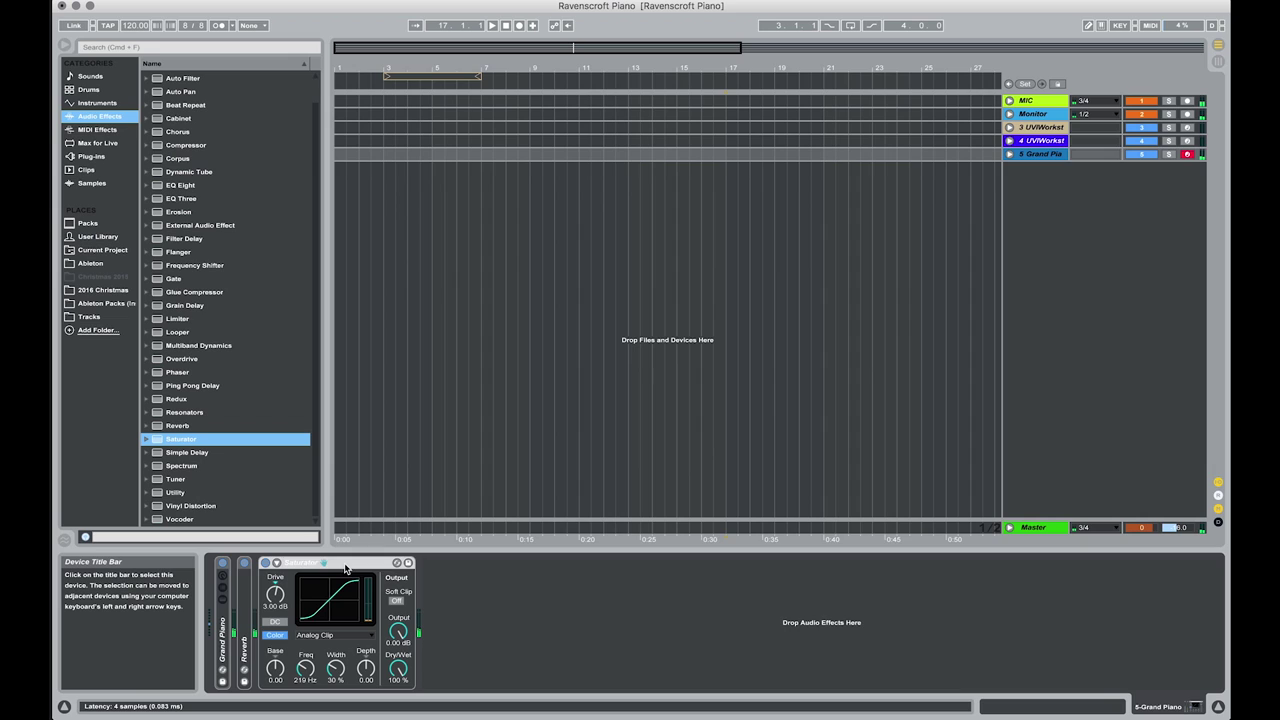
Duplicate the Saturator twice and set both copies' Output to -3 dB.
key(super+d)
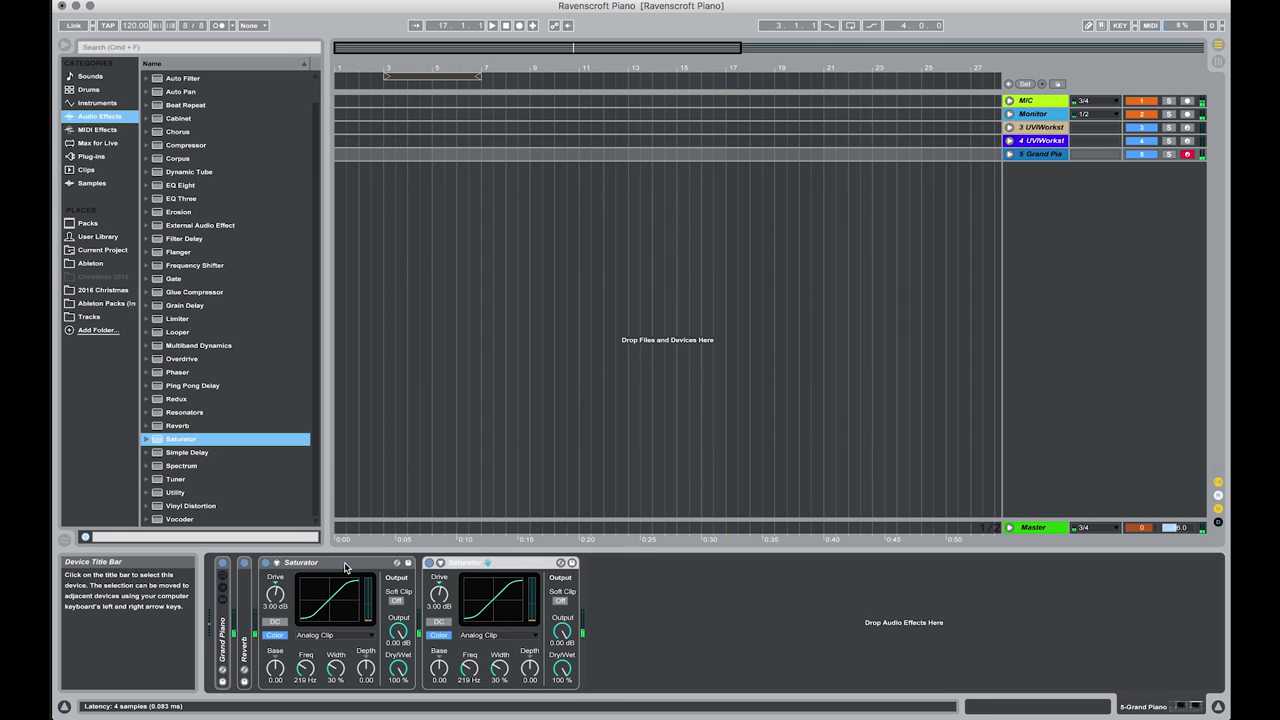
key(super+d)
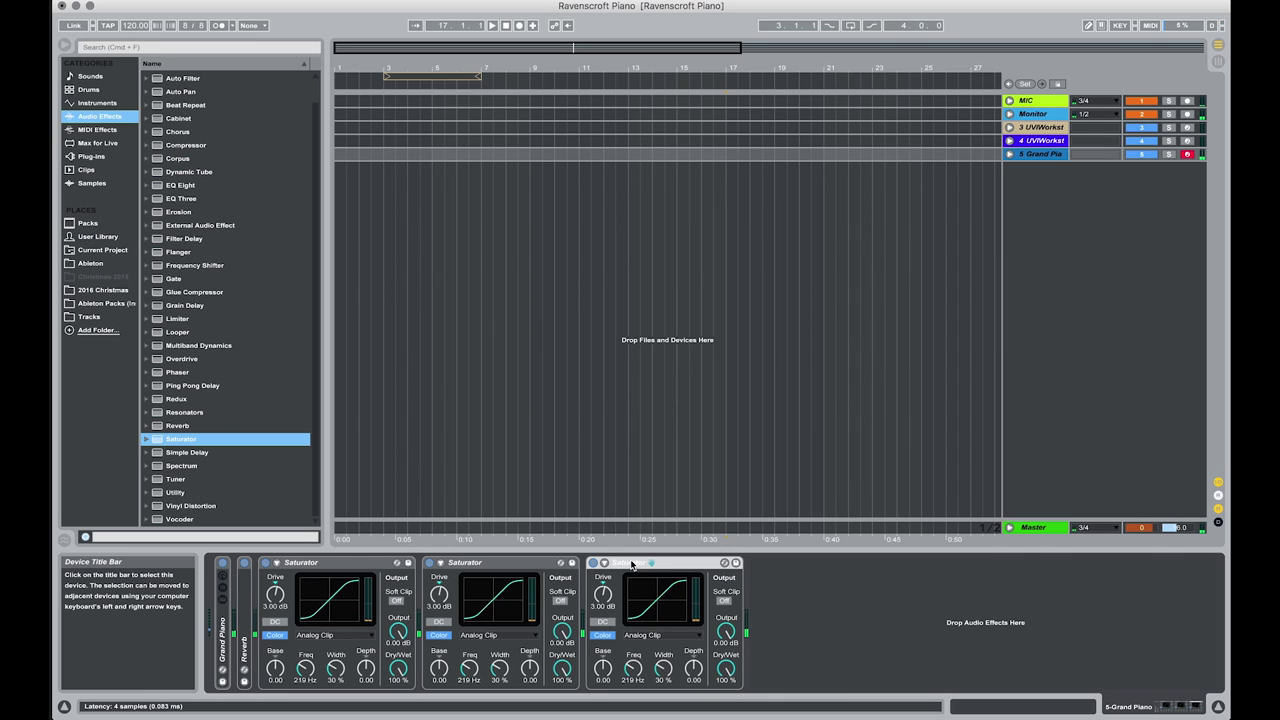
click(562, 632)
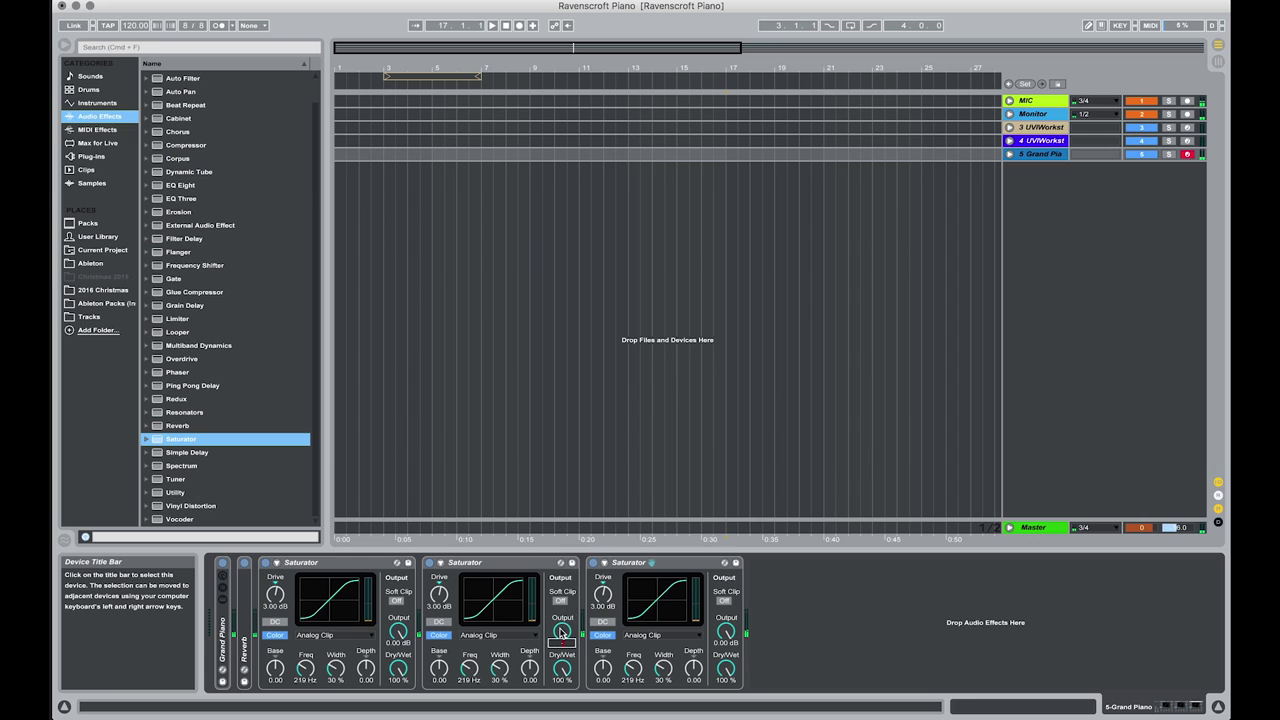
text(-3)
key(Return)
click(726, 632)
text(-3)
key(Return)
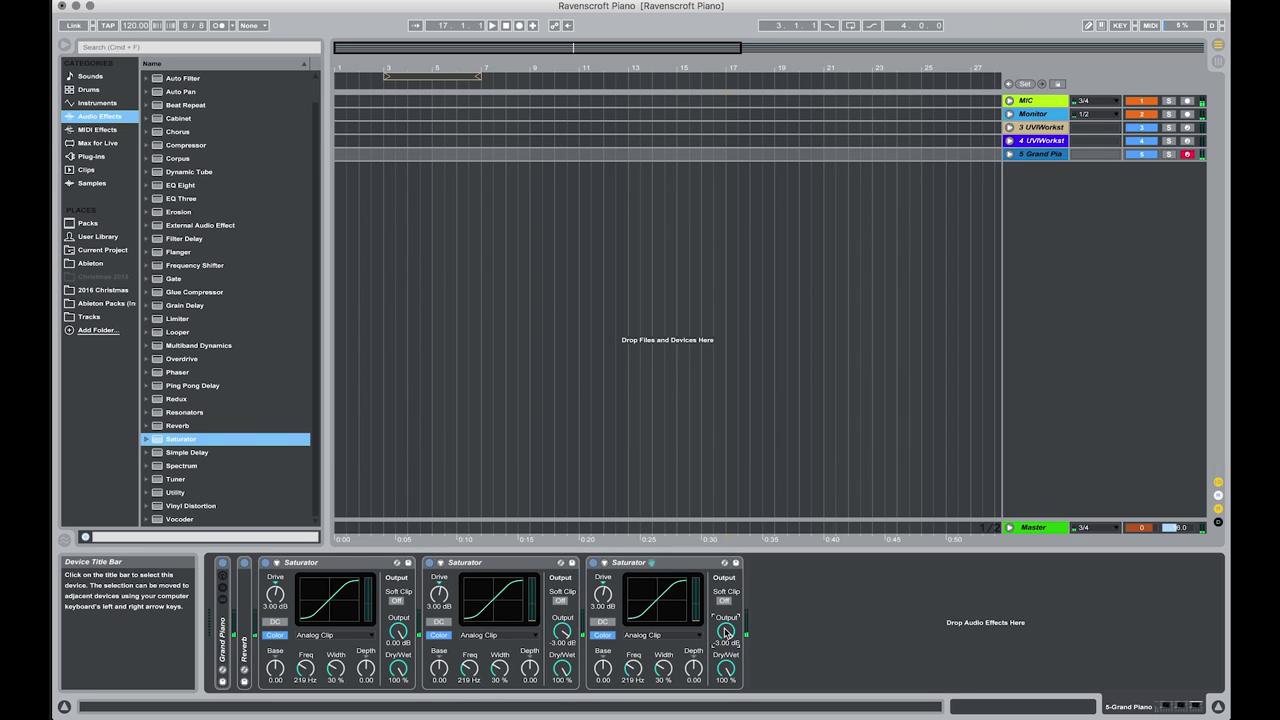
click(500, 564)
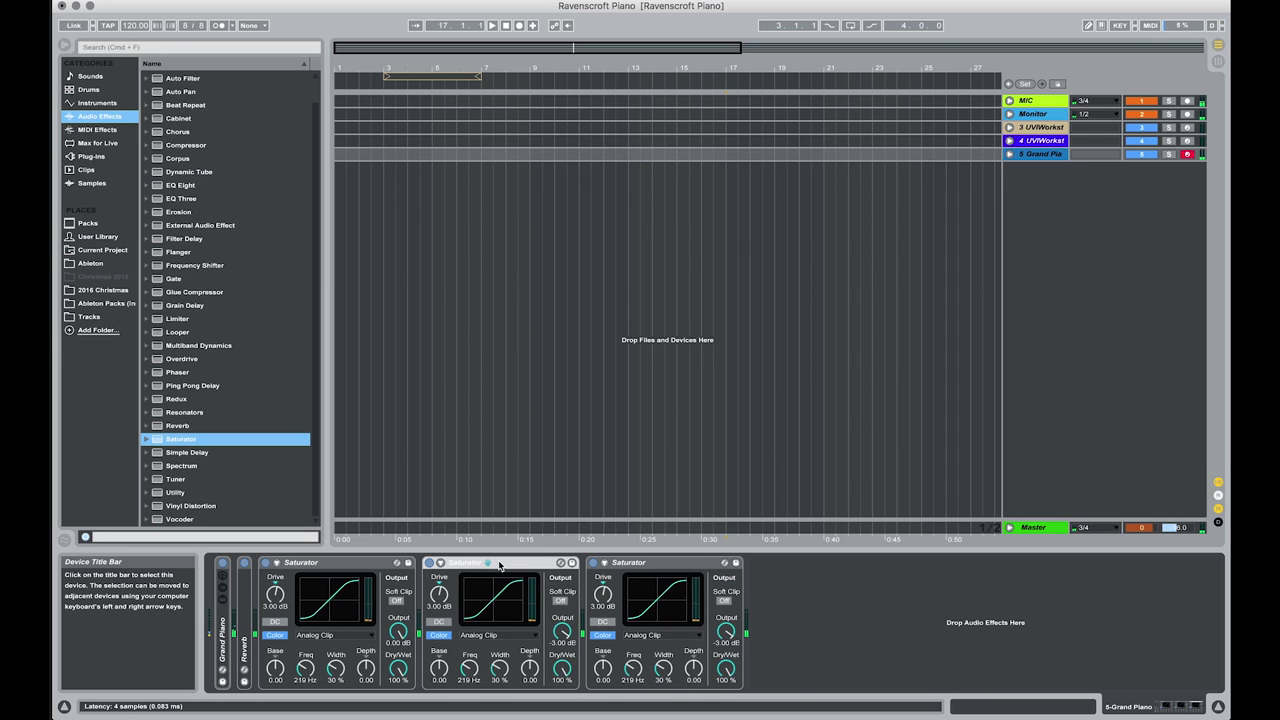
Collapse all three Saturators into compact strips.
double_click(355, 565)
double_click(355, 565)
double_click(355, 565)
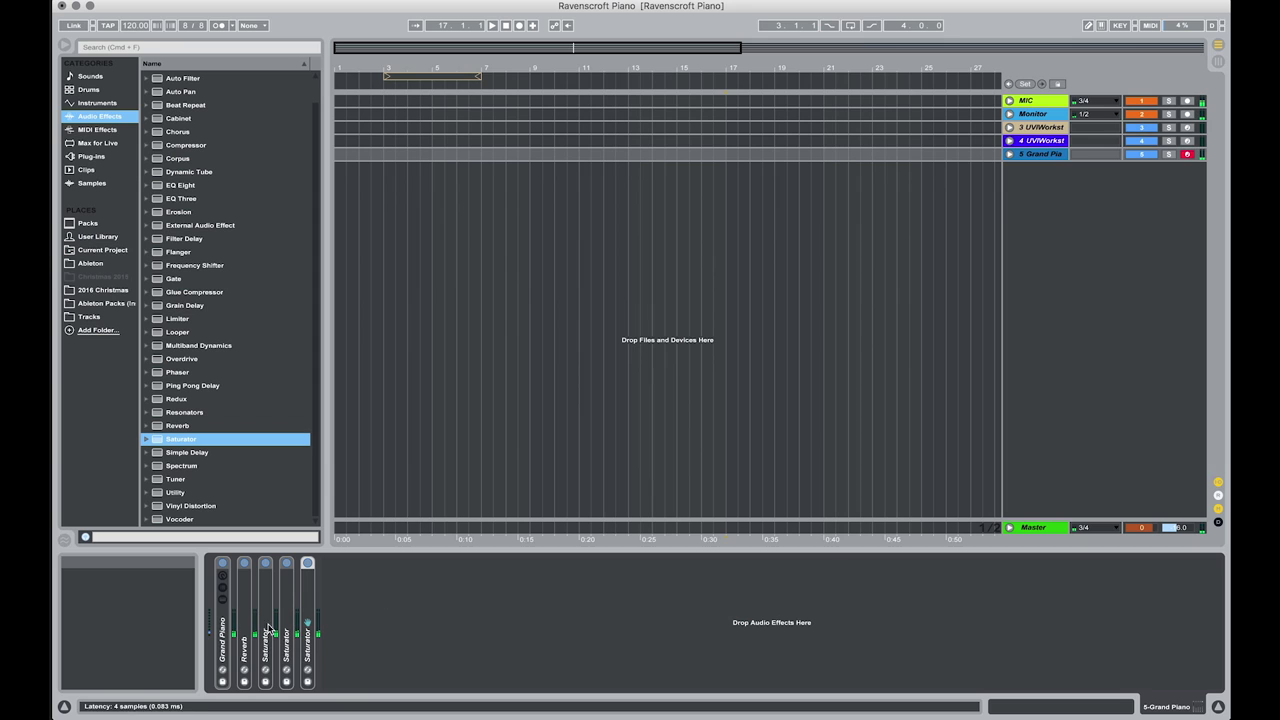
Briefly inspect the Grand Piano rack, then add EQ Eight at the end of the chain.
double_click(222, 640)
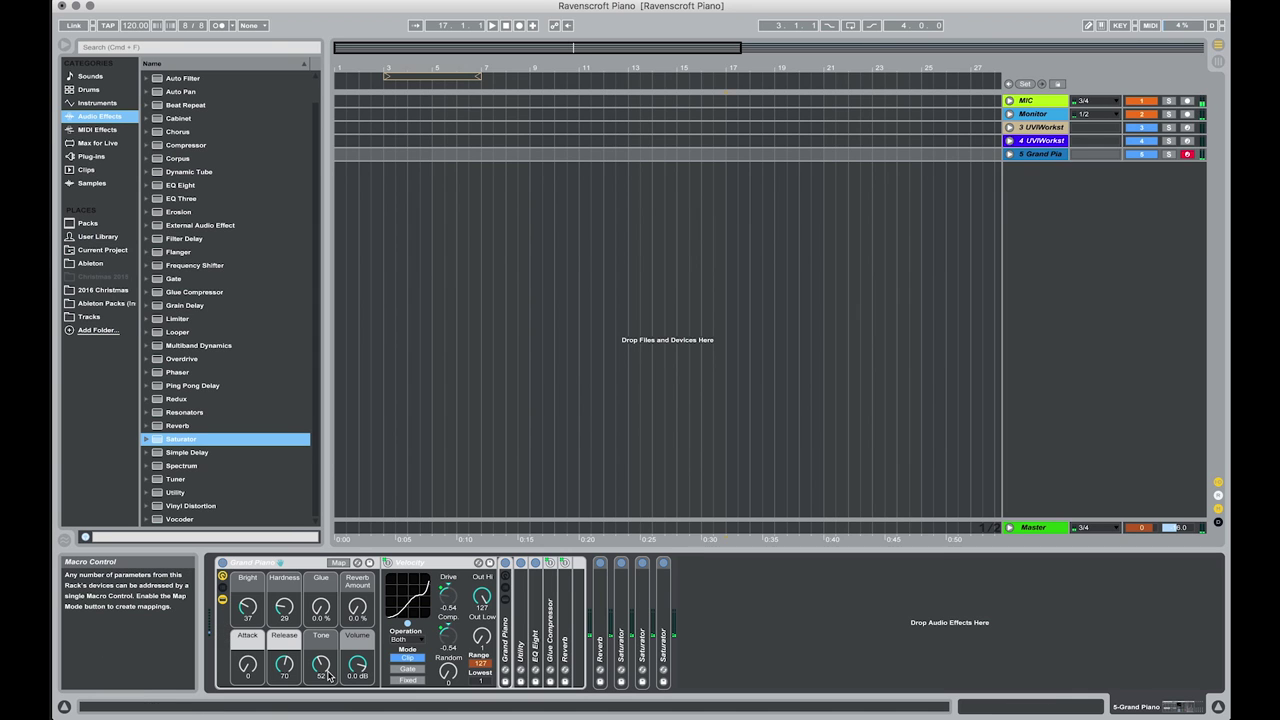
double_click(270, 564)
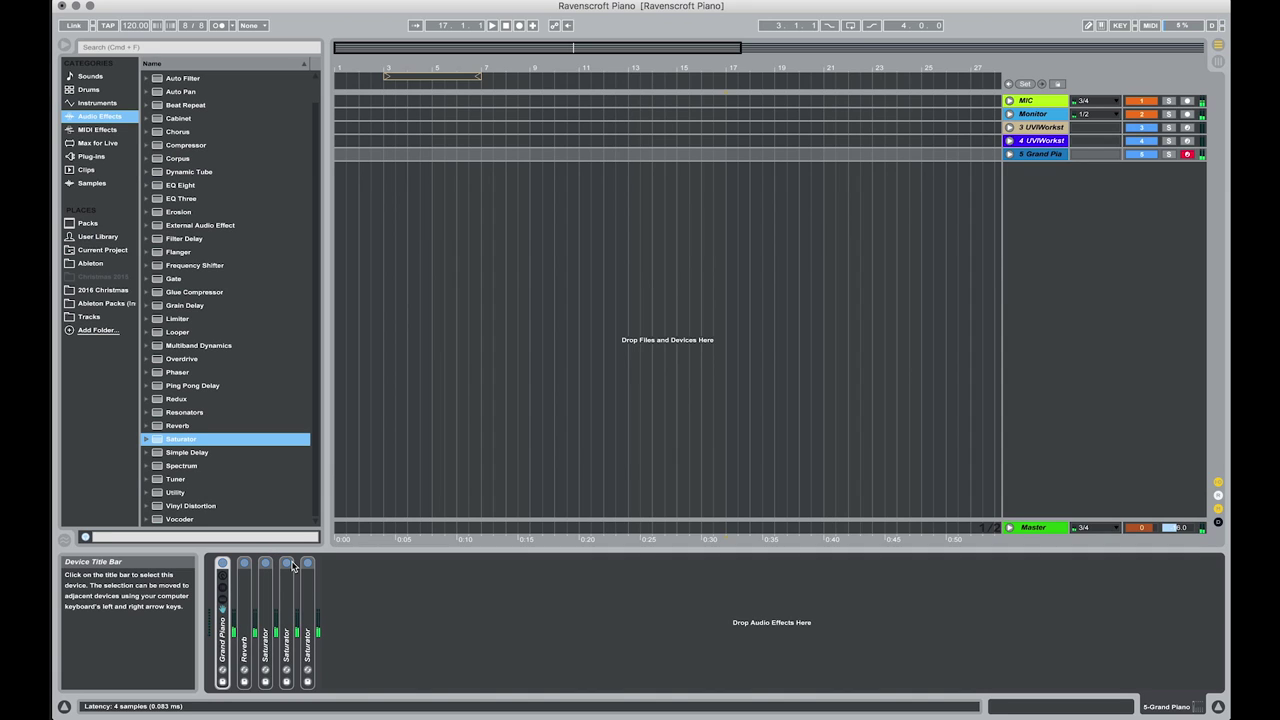
drag(188, 189, 398, 638)
Enlarge the EQ Eight curve and sweep a narrow, boosted band 3 to about 341 Hz.
click(339, 564)
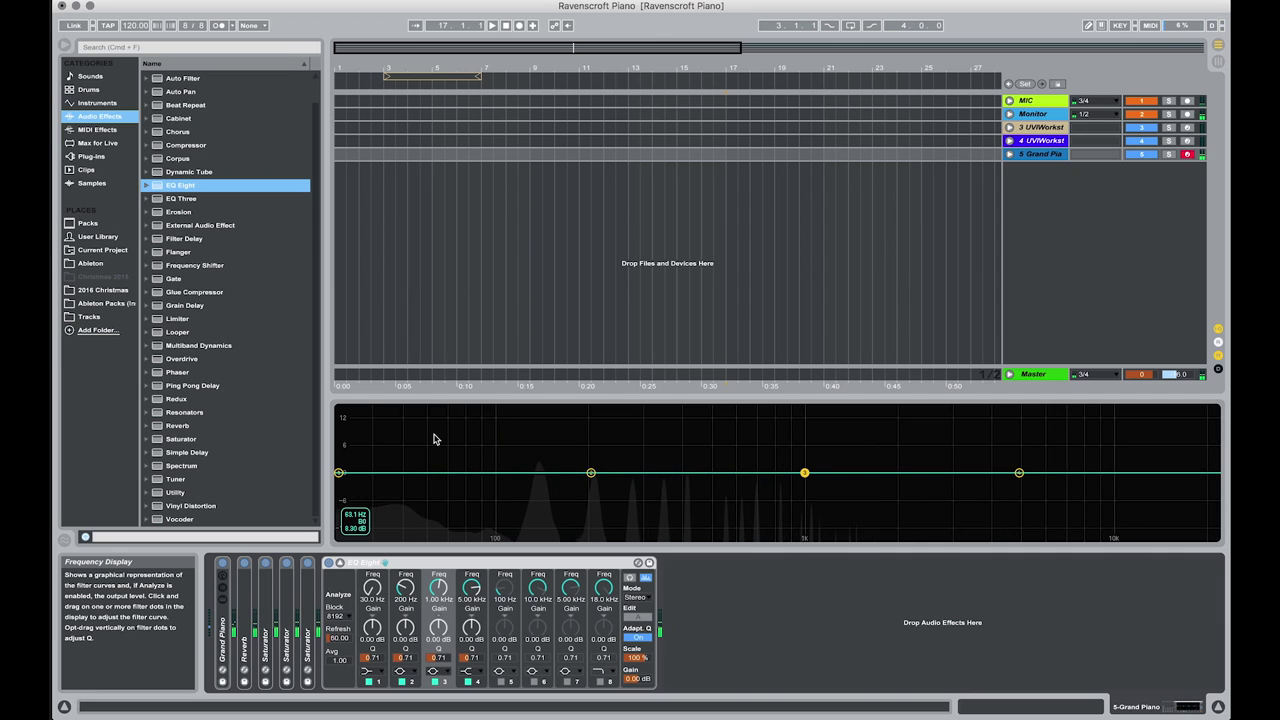
click(438, 588)
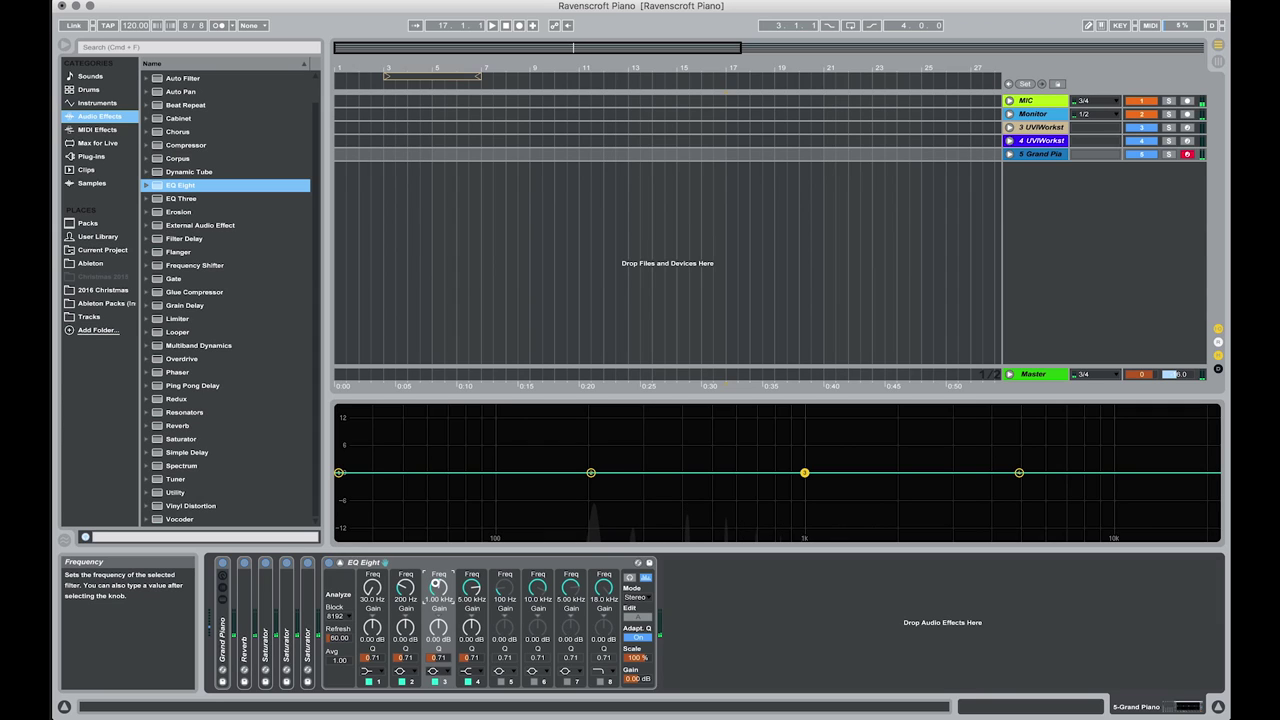
mouse_move(438, 588)
mouse_down()
mouse_move(438, 625)
mouse_move(437, 576)
mouse_up()
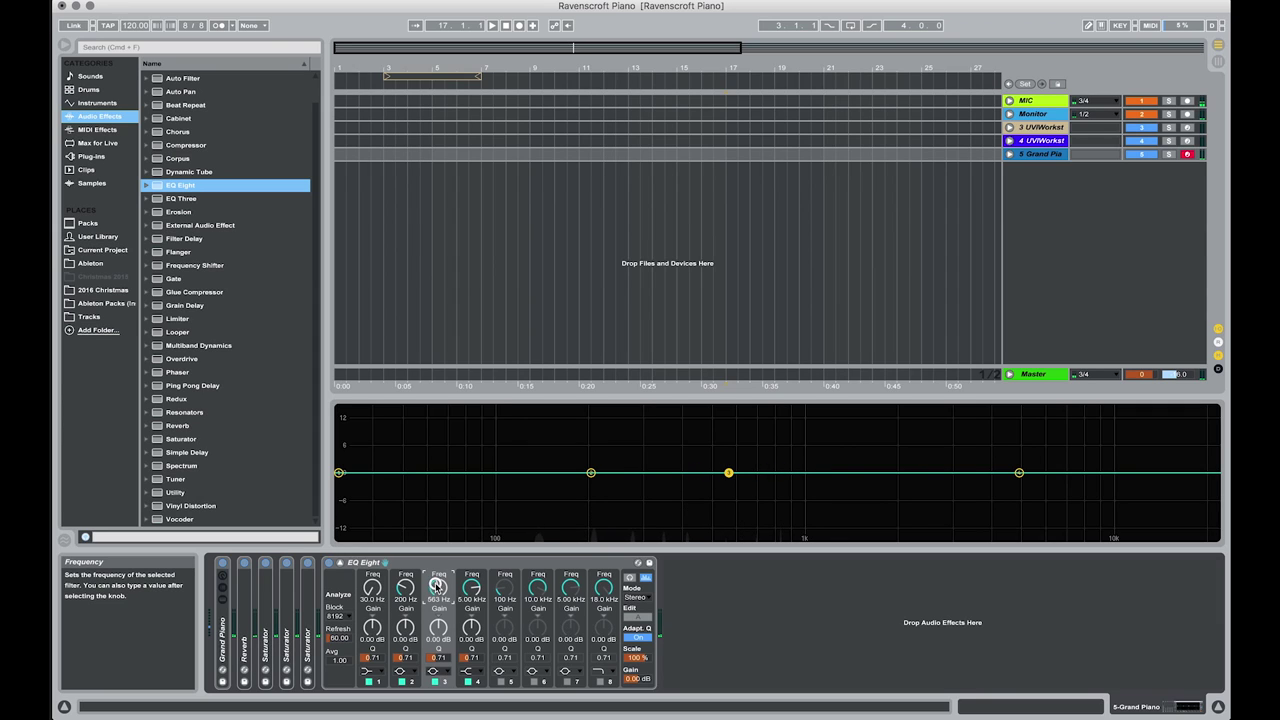
drag(434, 604, 434, 612)
drag(437, 657, 438, 622)
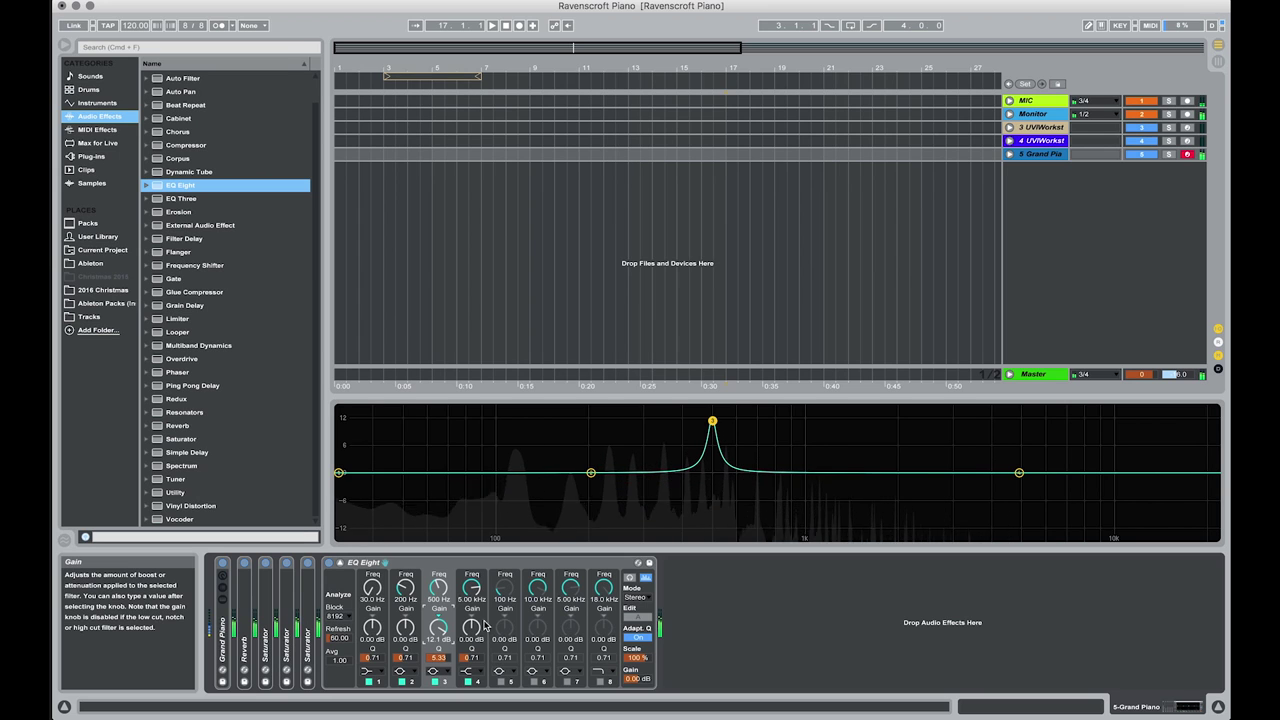
drag(711, 421, 663, 411)
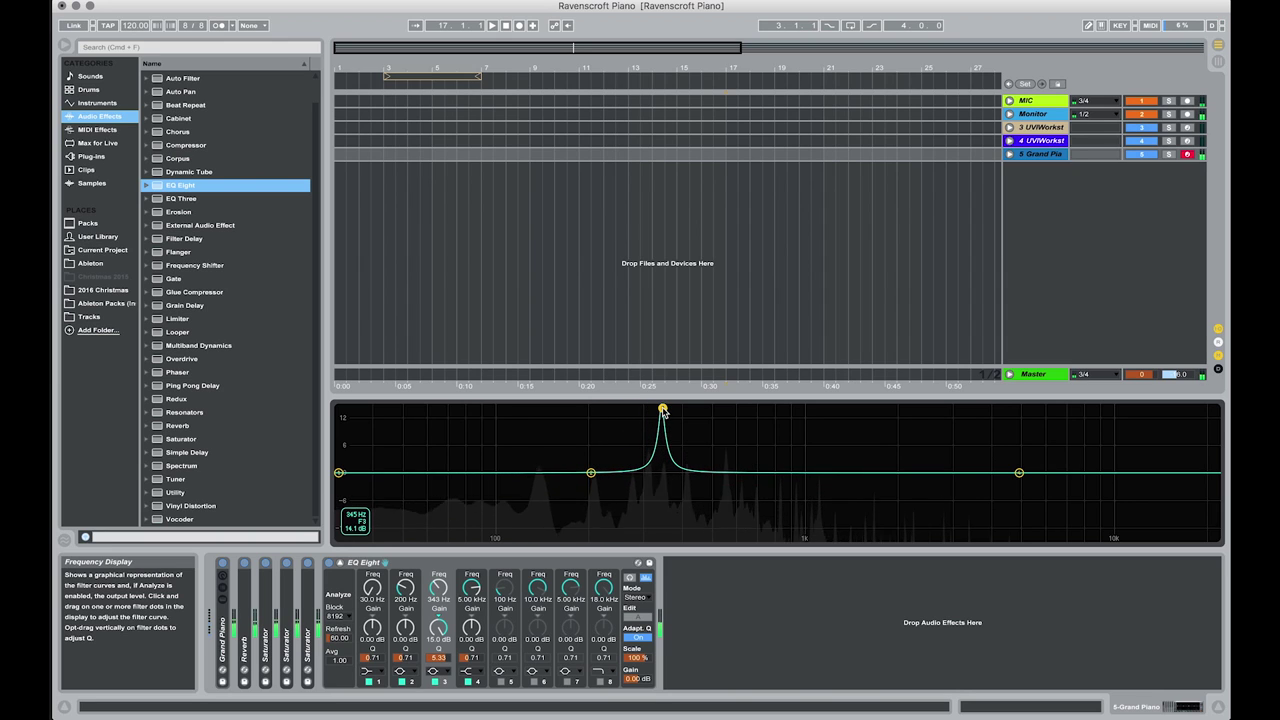
drag(663, 411, 662, 411)
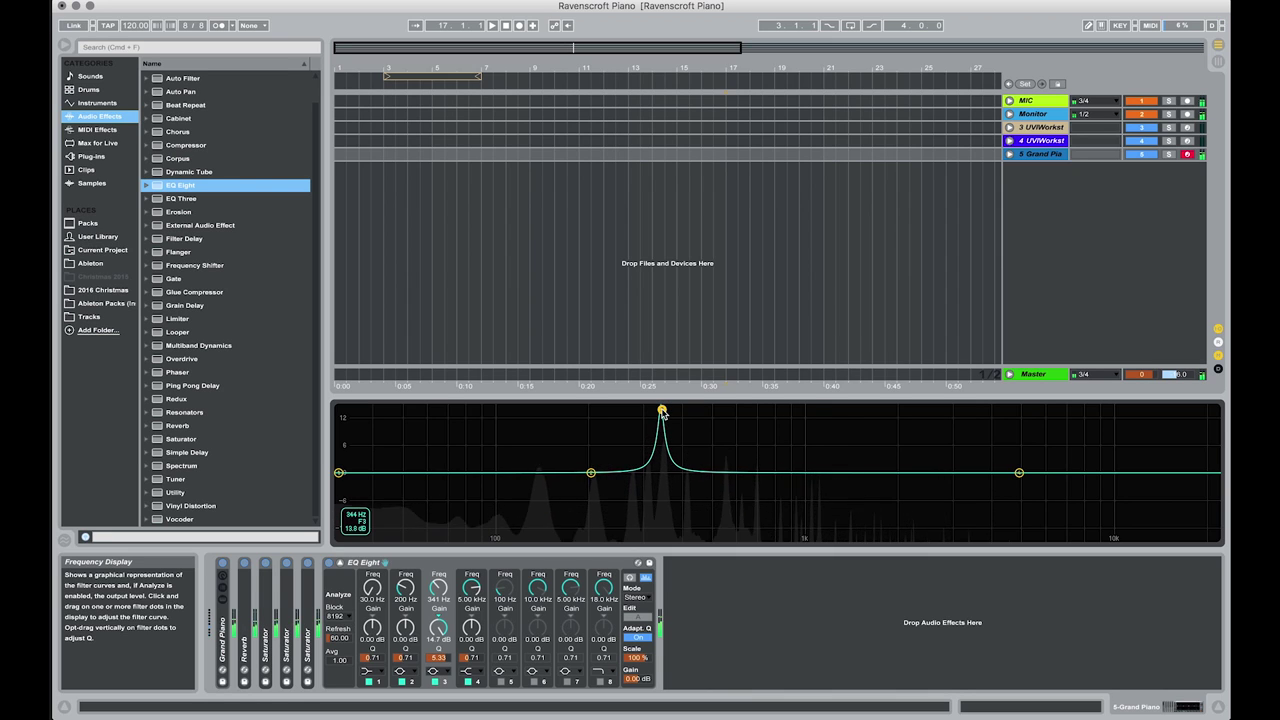
Reset band 3 gain to 0 dB, then narrow it to Q 5.33 with a roughly -3 dB cut.
click(438, 627)
key(Delete)
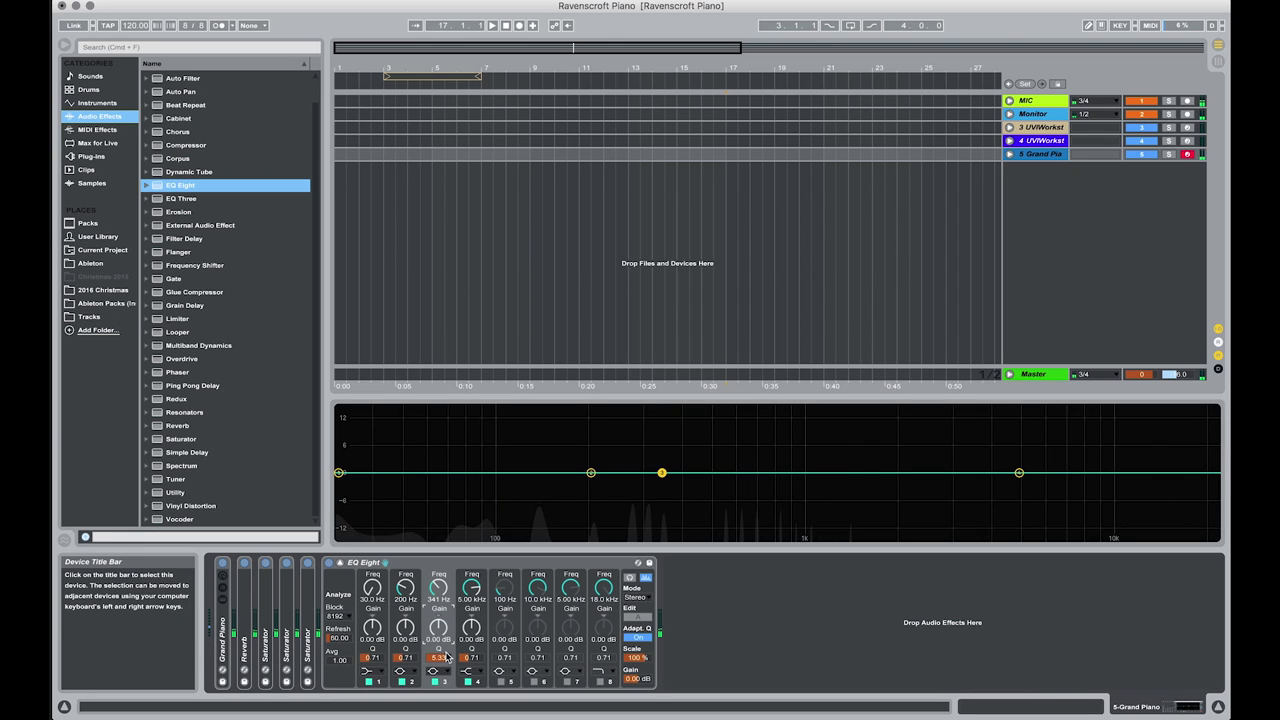
drag(443, 658, 438, 629)
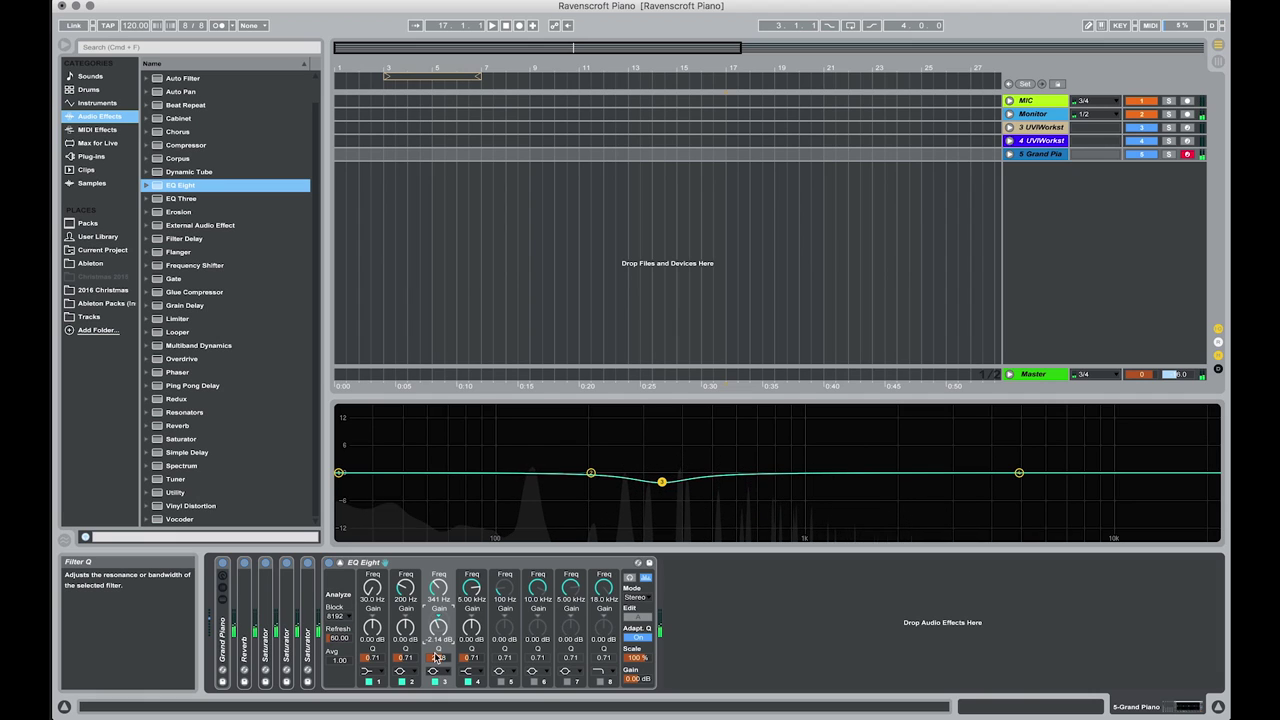
click(435, 657)
drag(435, 657, 437, 640)
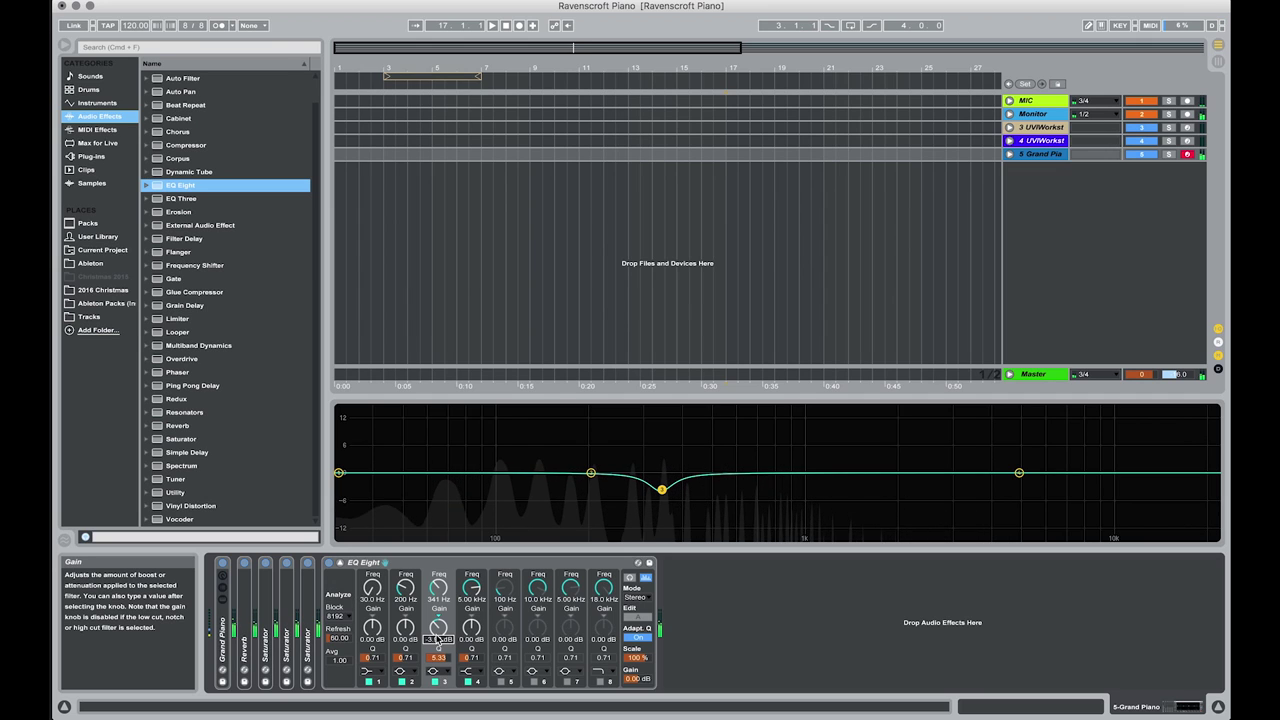
Give band 2 a Q of 1.86 and sweep it, leaving a -8.97 dB cut at 237 Hz.
drag(591, 473, 547, 473)
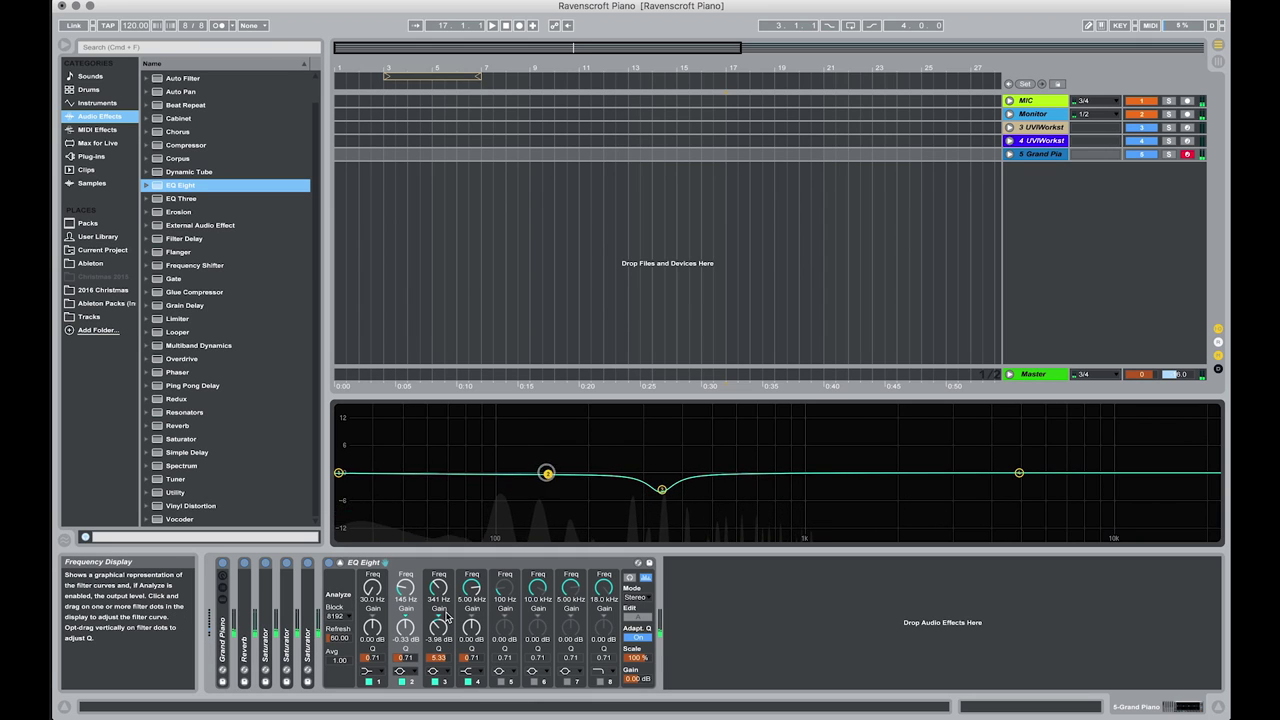
drag(407, 660, 407, 625)
drag(547, 475, 547, 482)
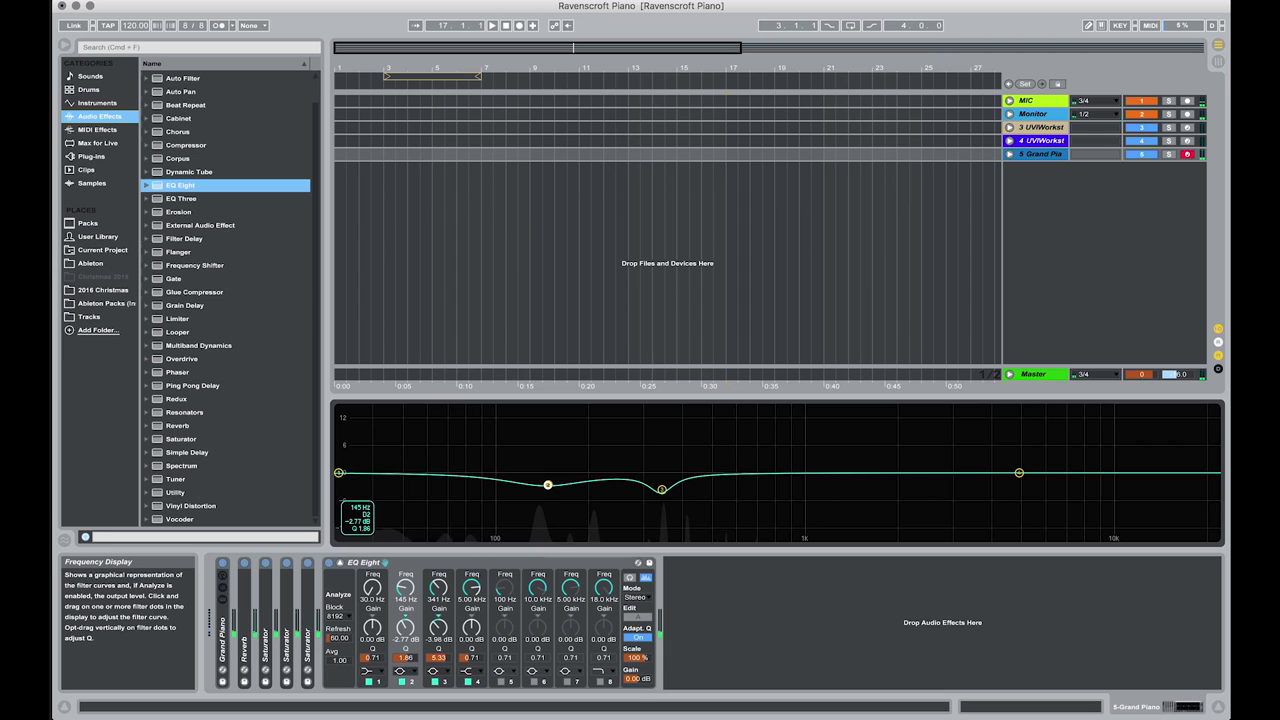
drag(555, 483, 590, 484)
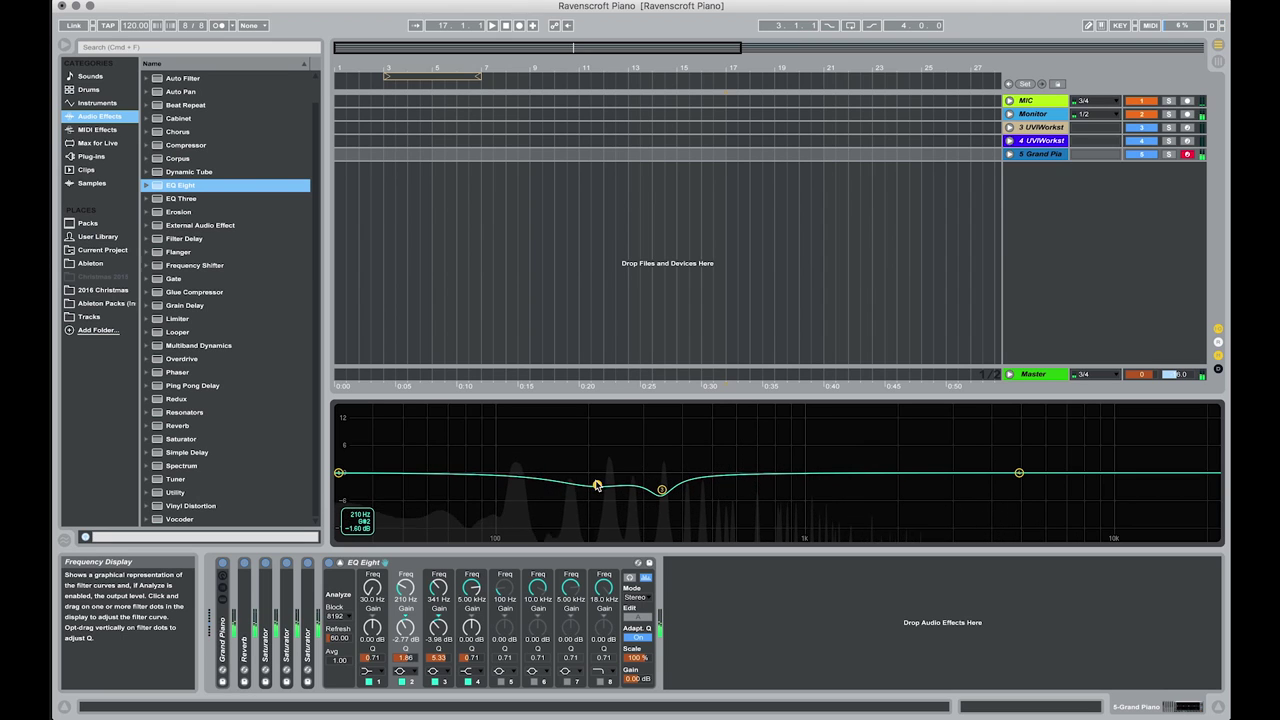
drag(596, 486, 666, 484)
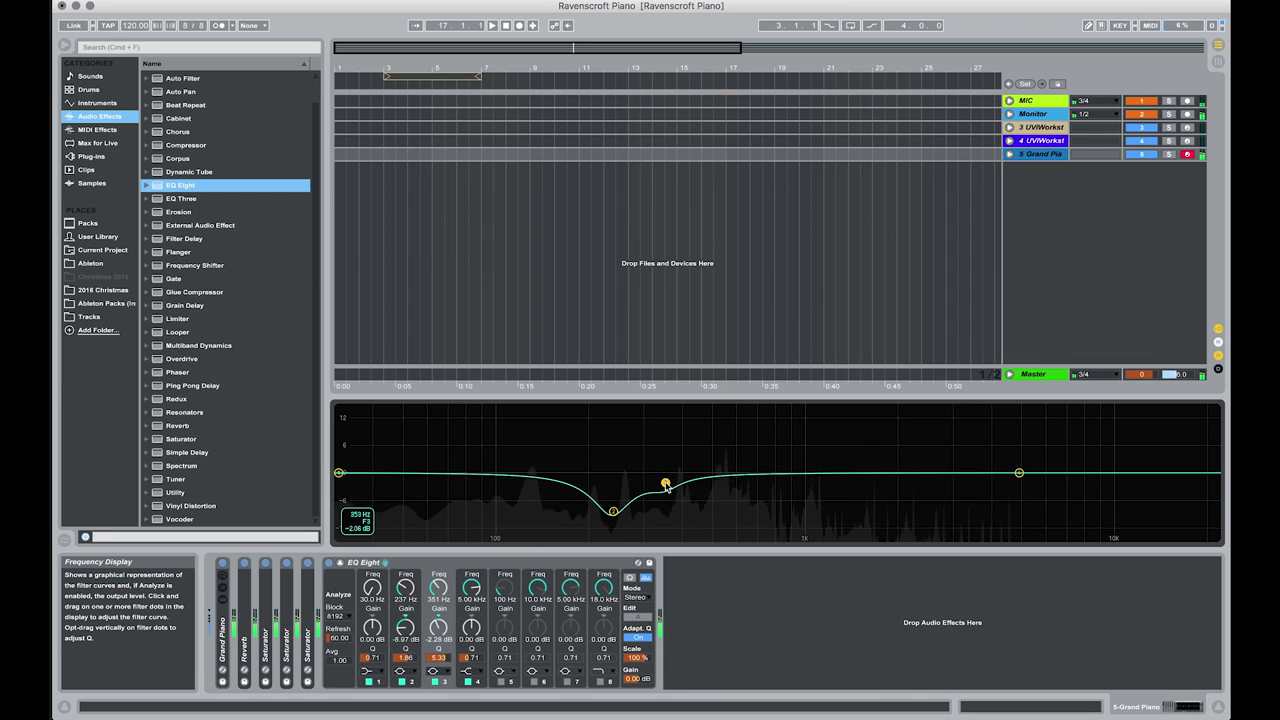
drag(665, 475, 731, 475)
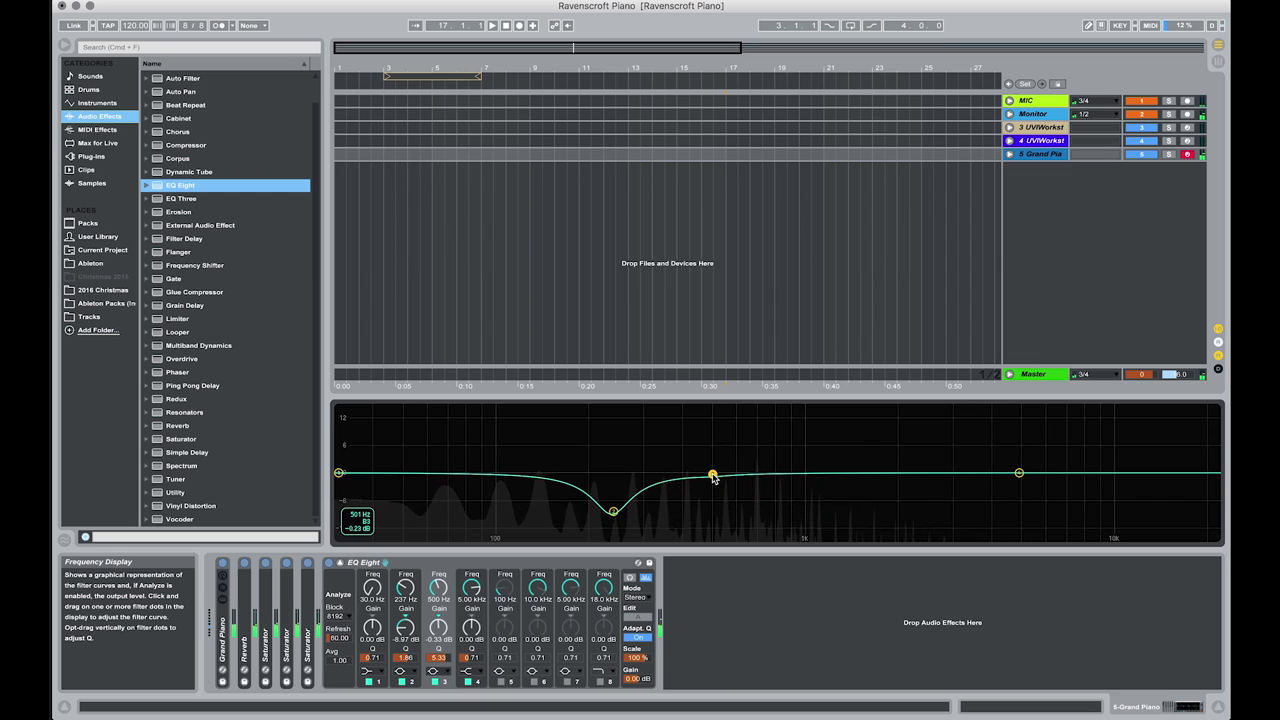
Set band 2 to -4.08 dB at 150 Hz, band 3 to -8.15 dB at 381 Hz, and lower band 1 slightly.
drag(612, 516, 605, 489)
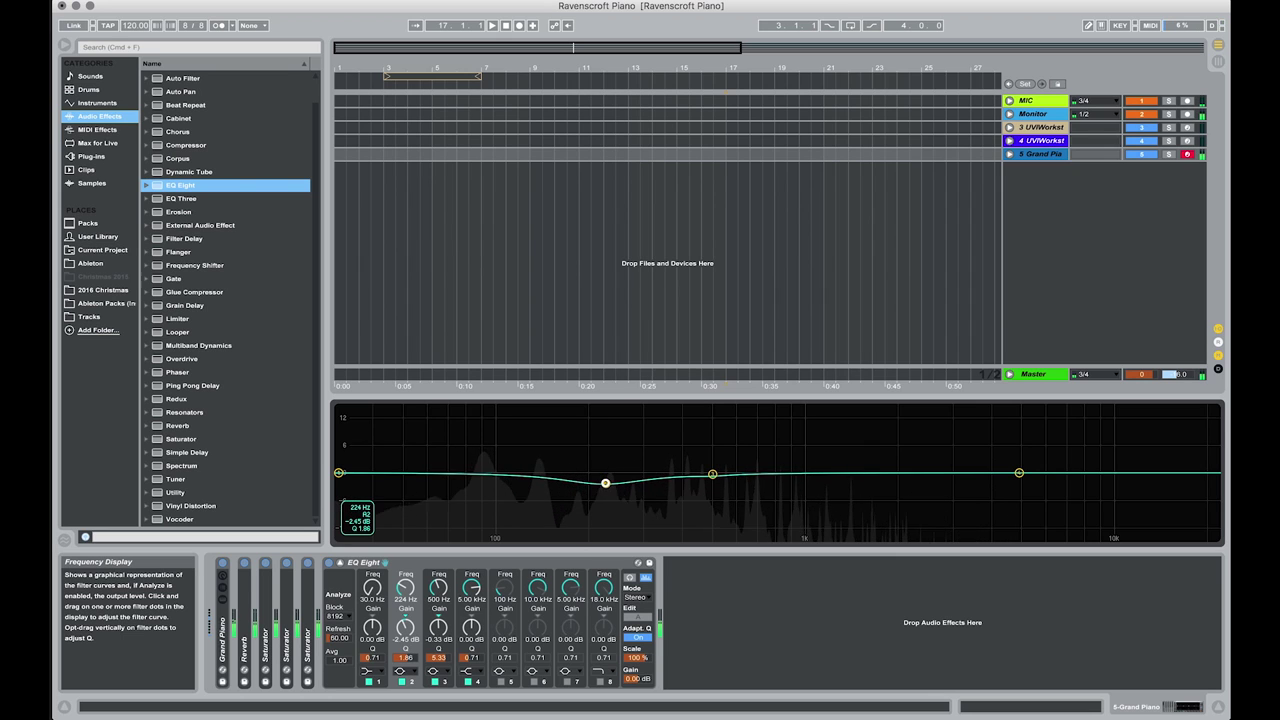
drag(605, 483, 552, 490)
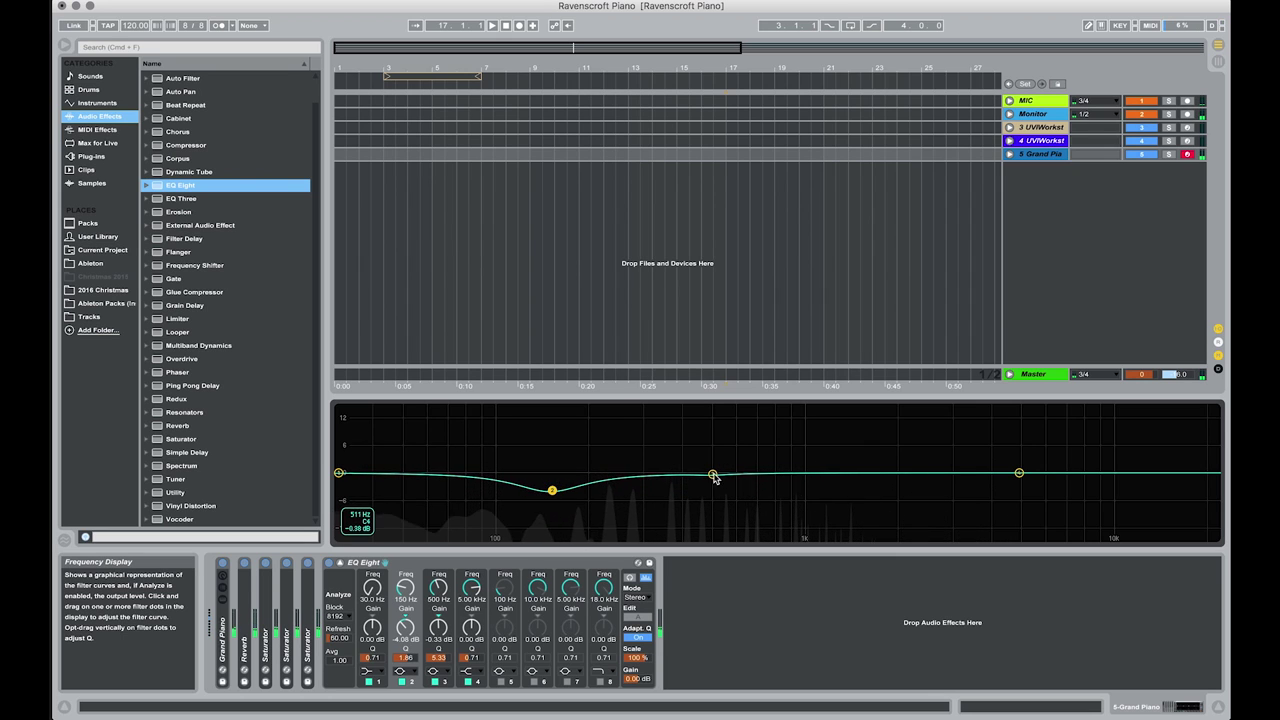
drag(712, 475, 652, 482)
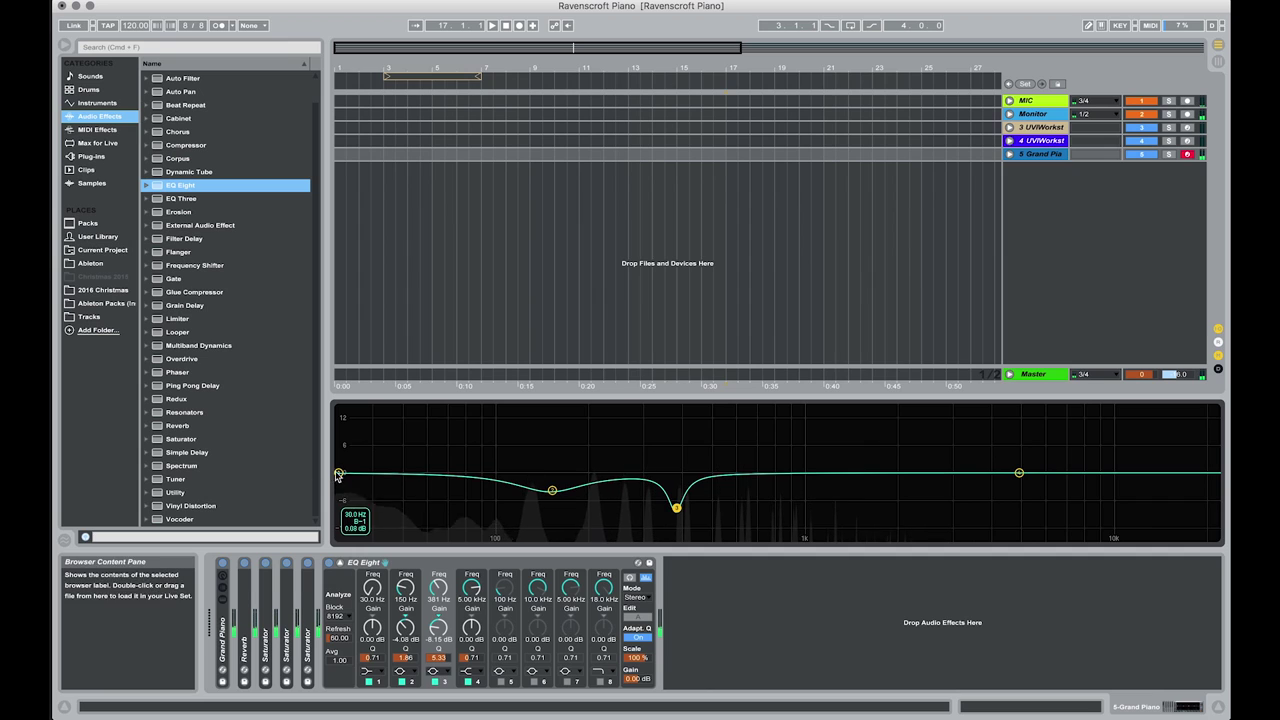
drag(339, 472, 338, 478)
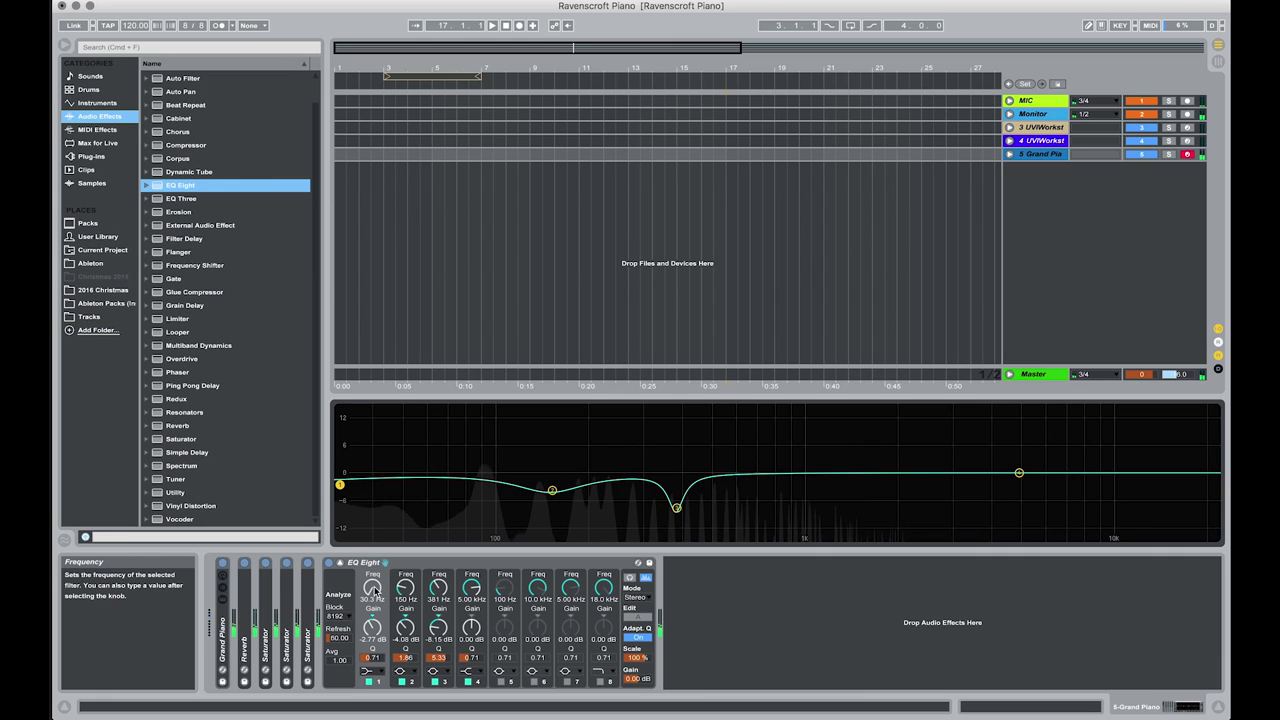
Switch band 1 to a low cut filter at about 64.6 Hz with Q 0.59.
click(372, 671)
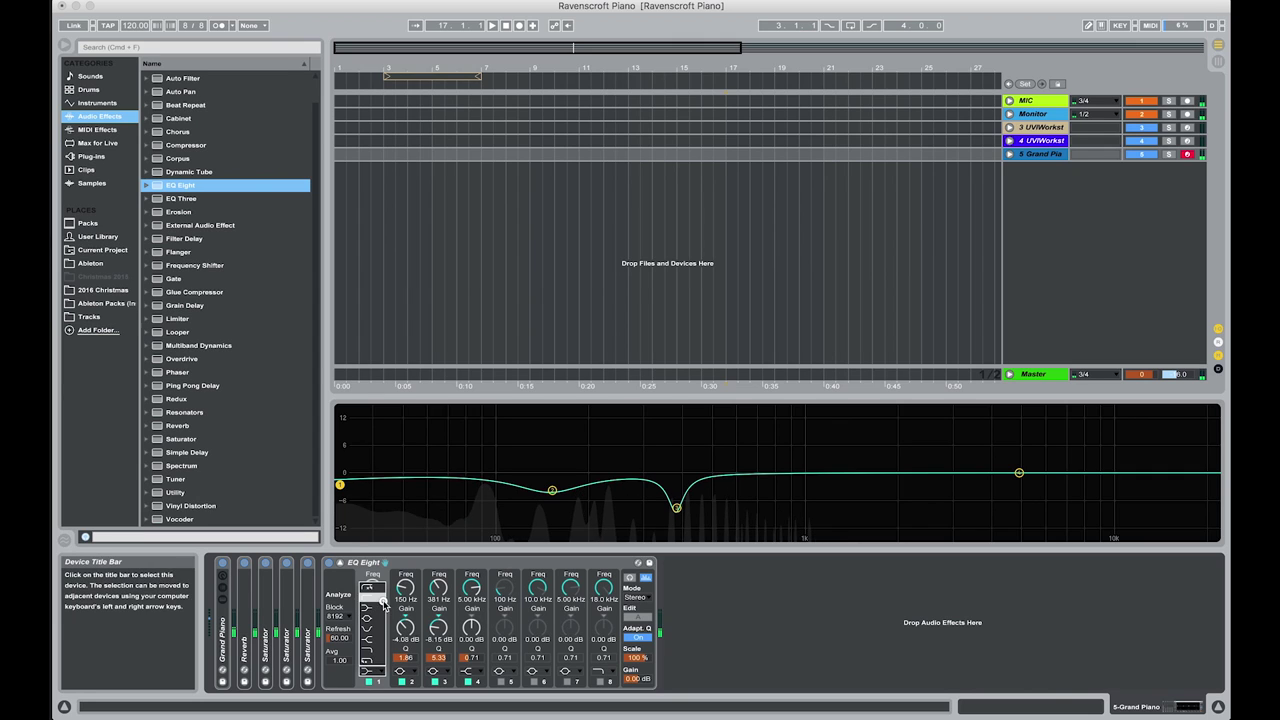
click(374, 664)
drag(339, 489, 343, 490)
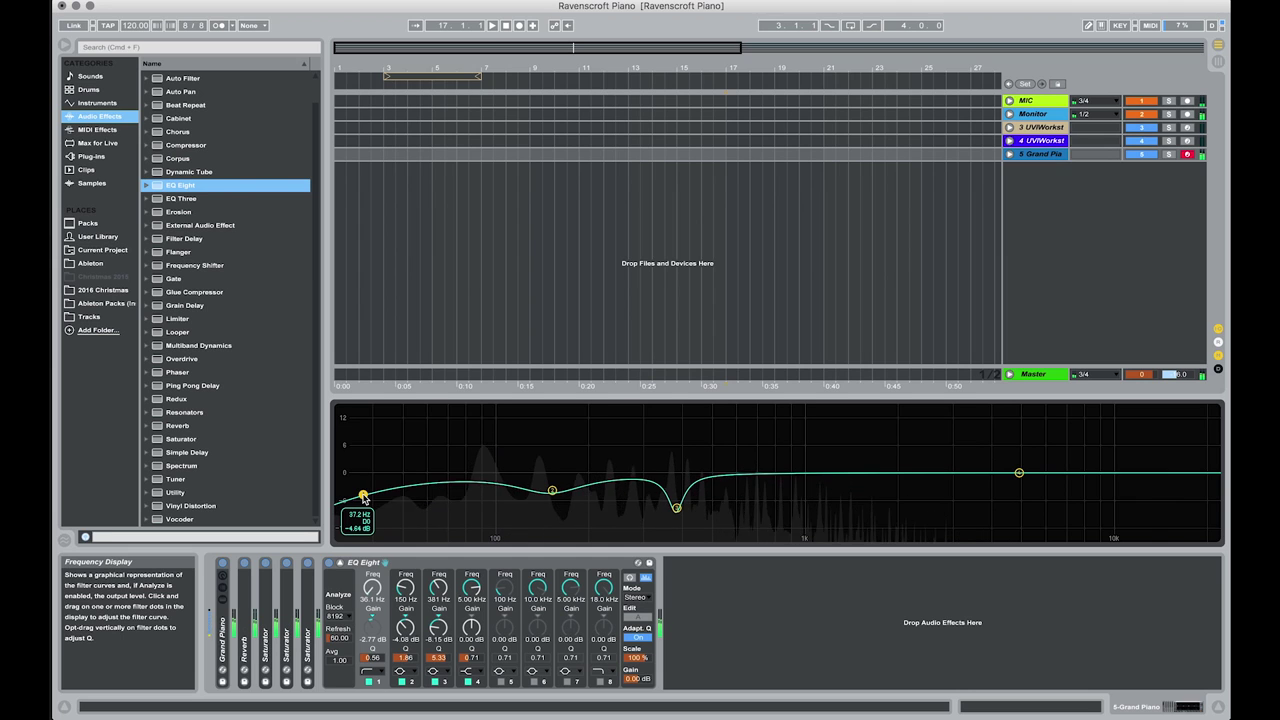
drag(363, 497, 345, 532)
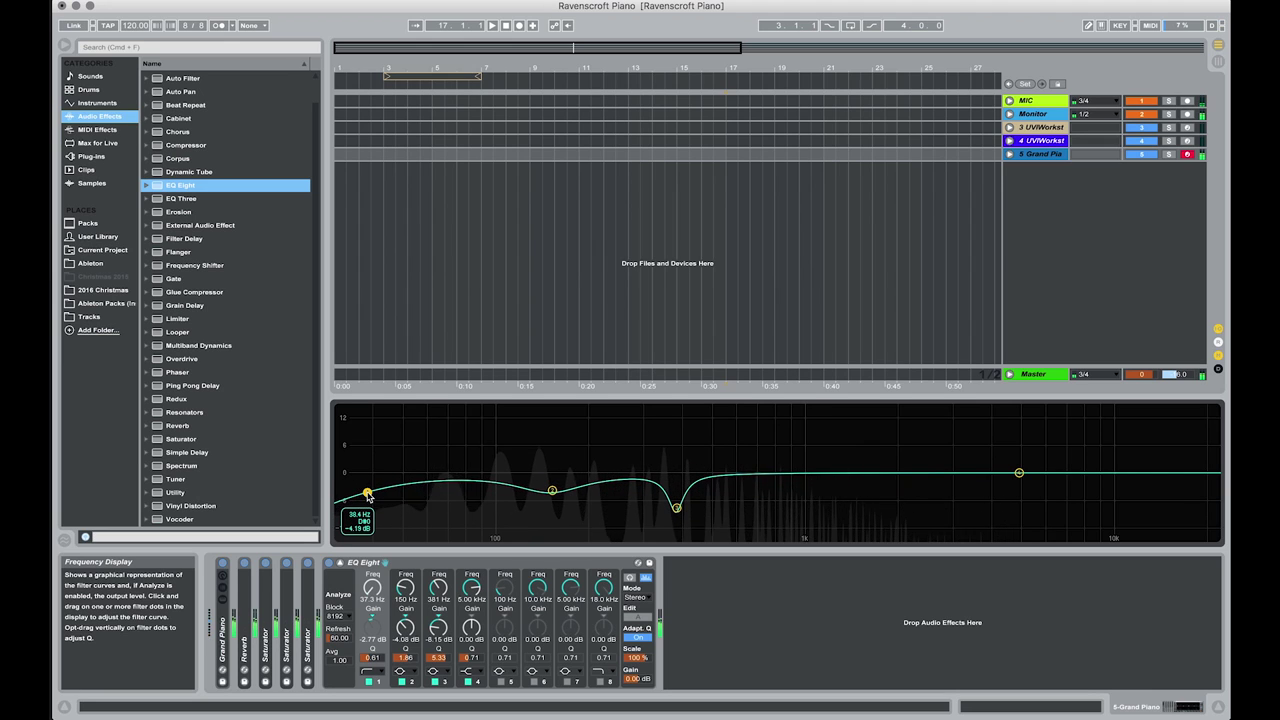
drag(368, 494, 434, 488)
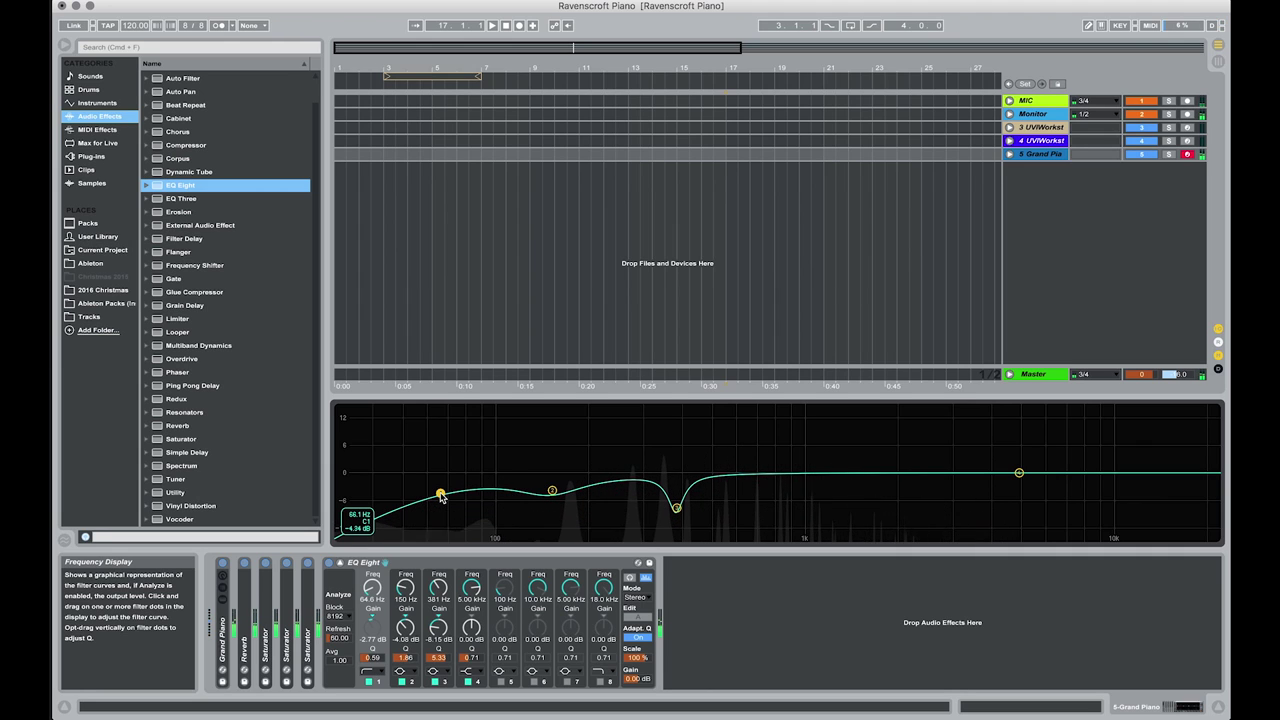
Select band 3 in the EQ display and set its Q to 2.10.
click(674, 510)
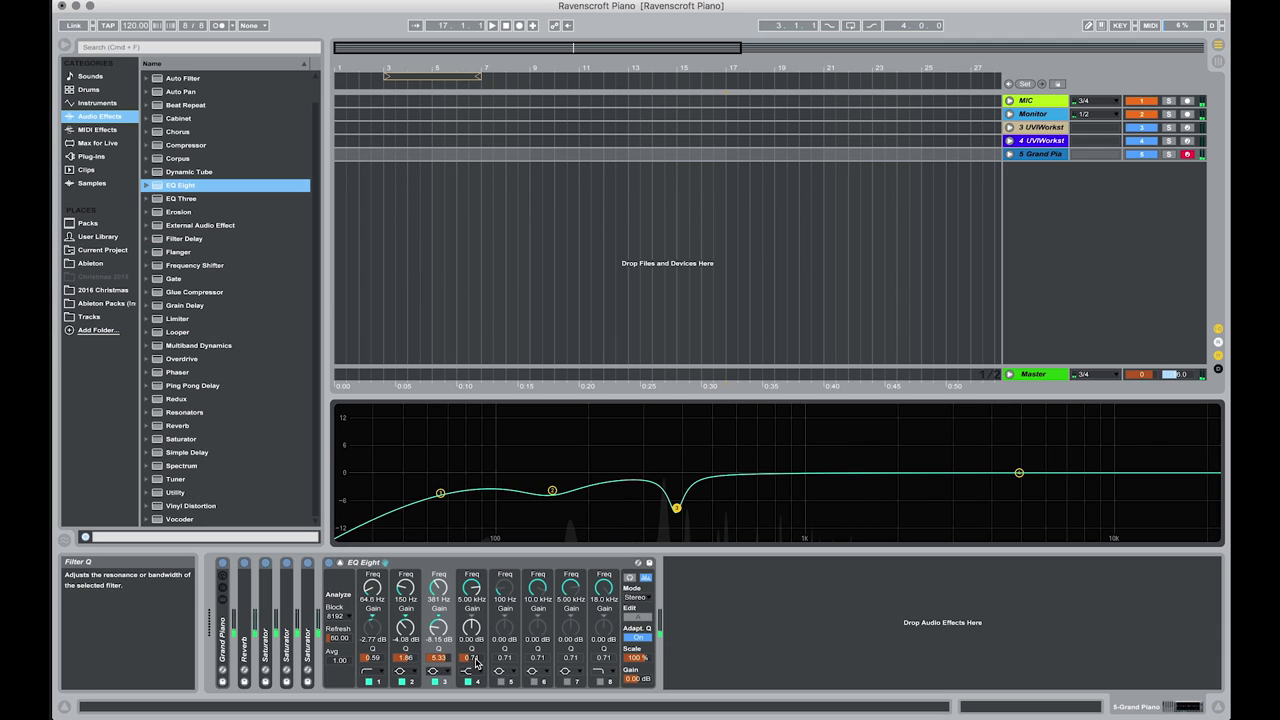
drag(443, 657, 446, 660)
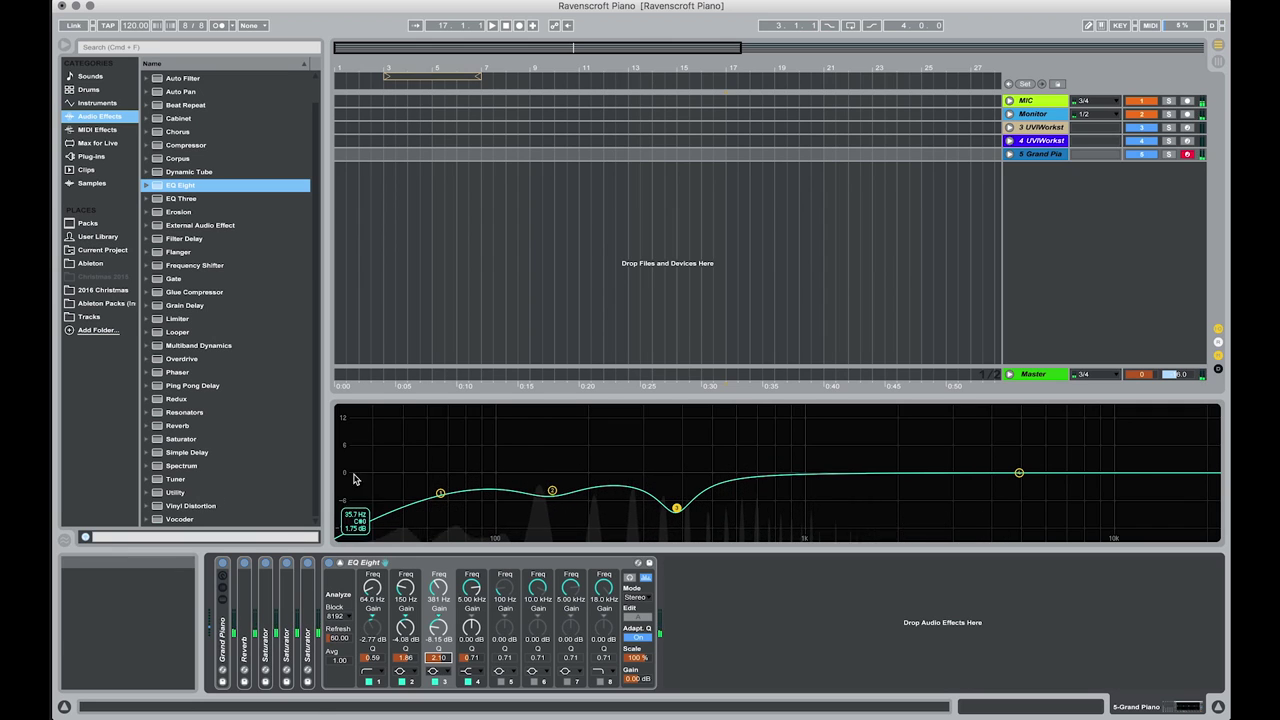
click(331, 565)
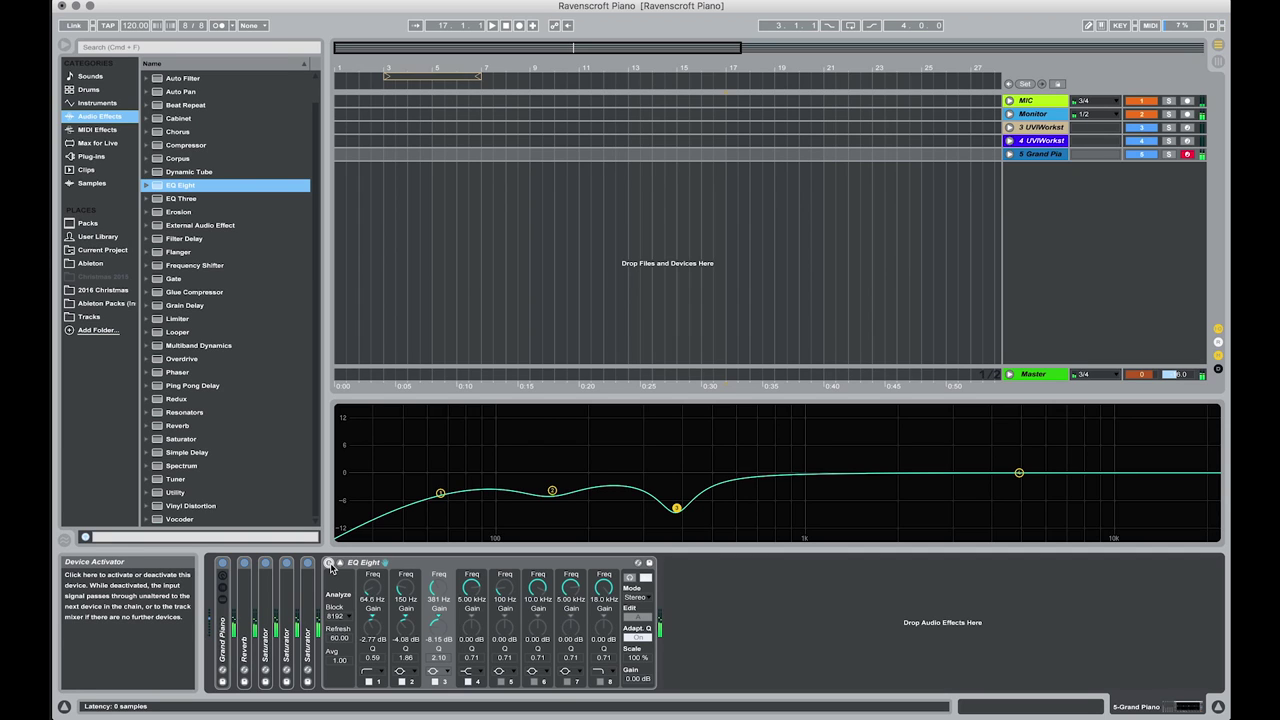
click(331, 565)
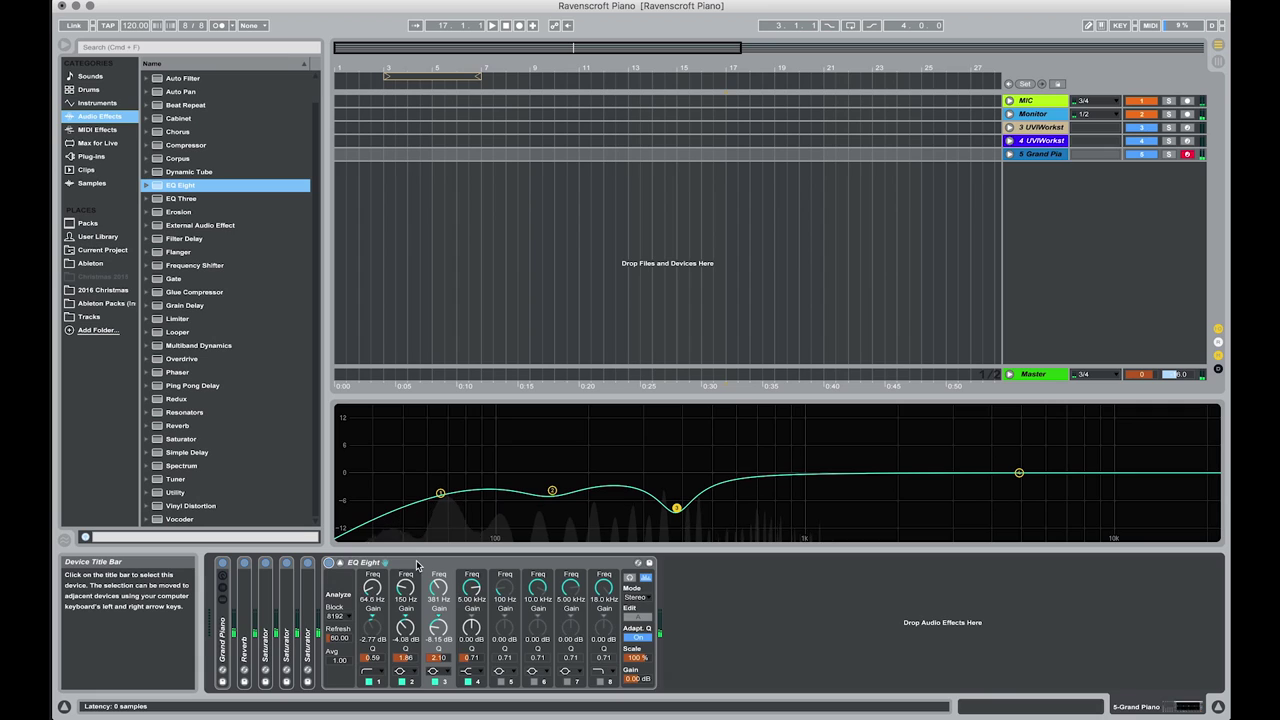
Fold EQ Eight and place a Glue Compressor from Audio Effects right after it.
double_click(417, 564)
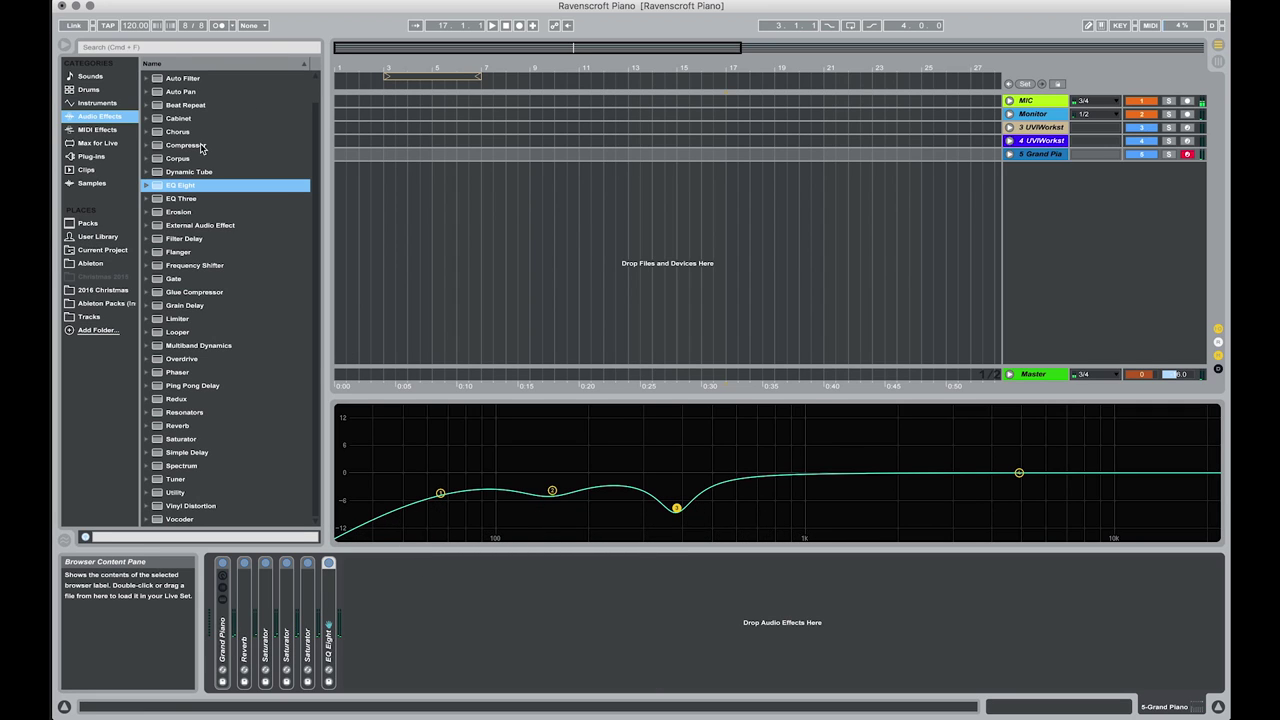
click(193, 293)
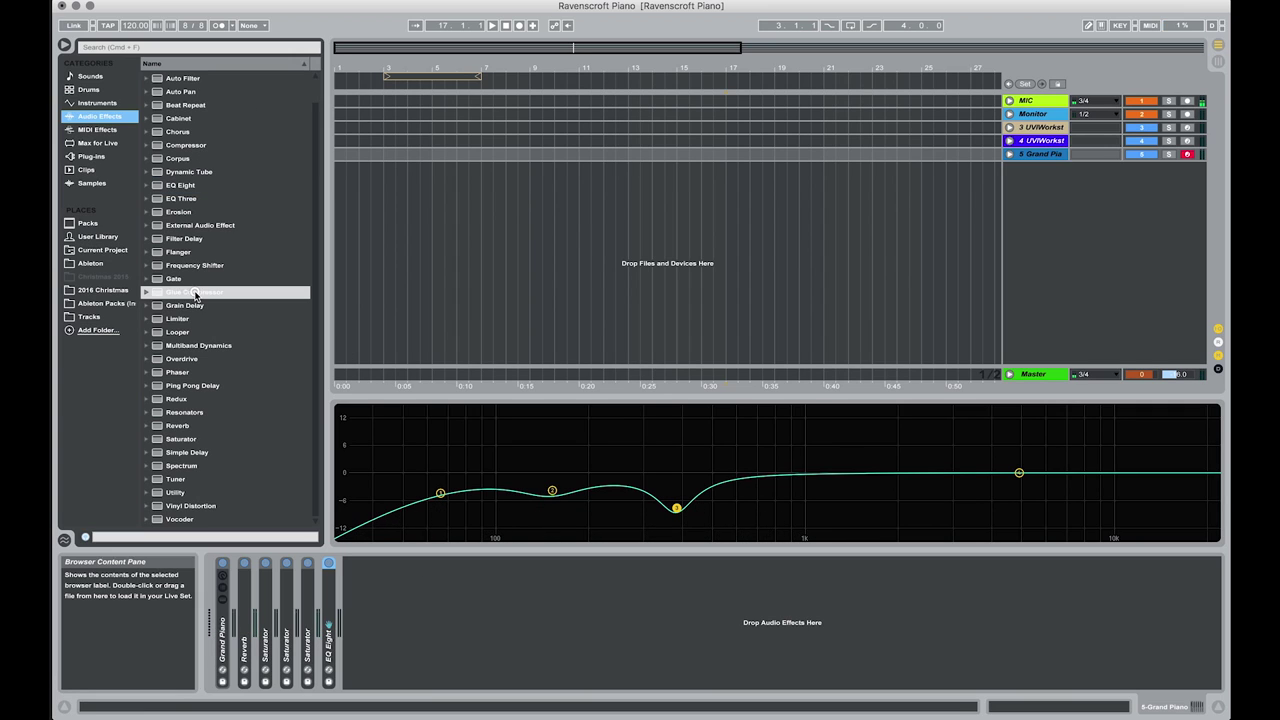
drag(191, 293, 446, 600)
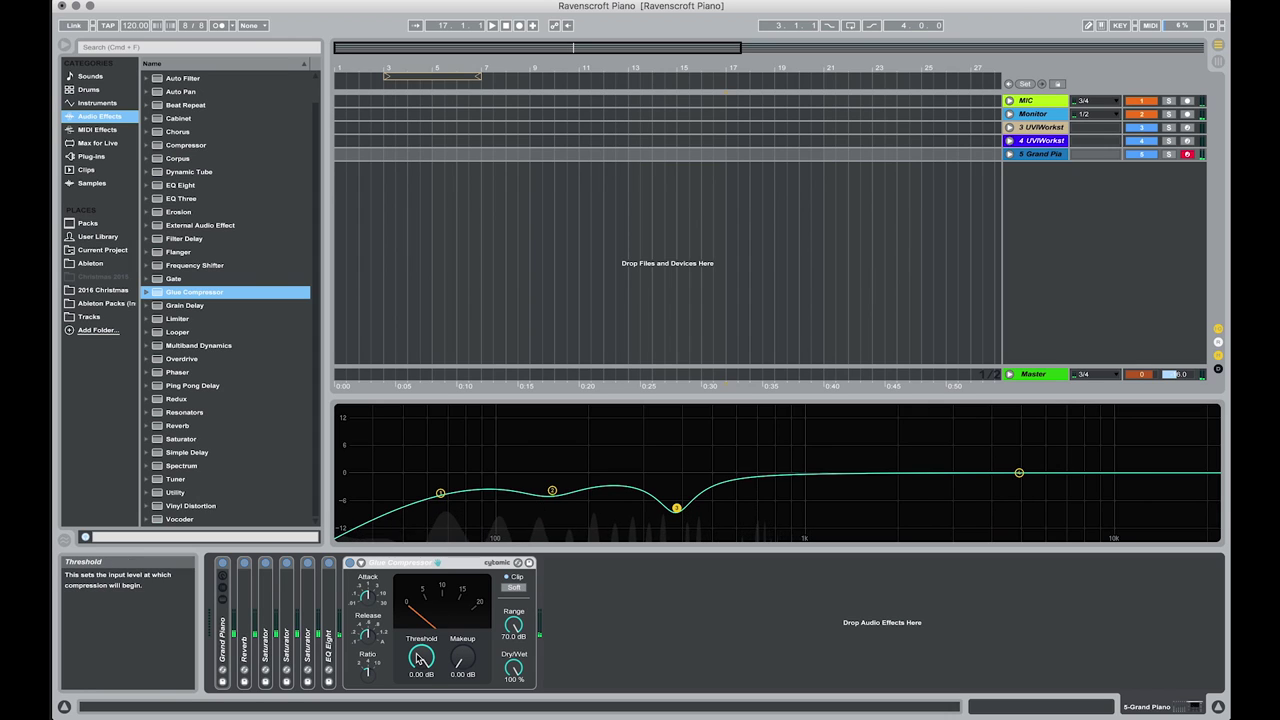
Adjust the Glue Compressor's release and attack, then set its threshold to -23.8 dB.
click(365, 638)
drag(365, 638, 371, 640)
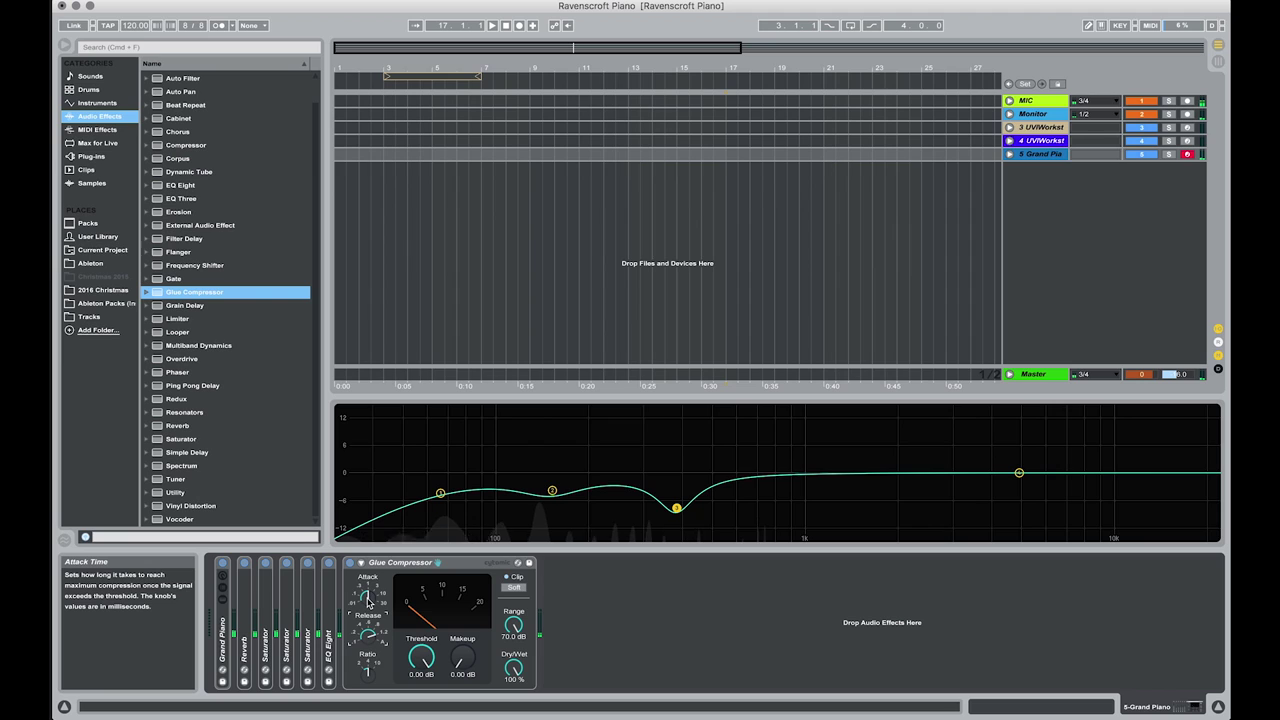
drag(368, 603, 368, 603)
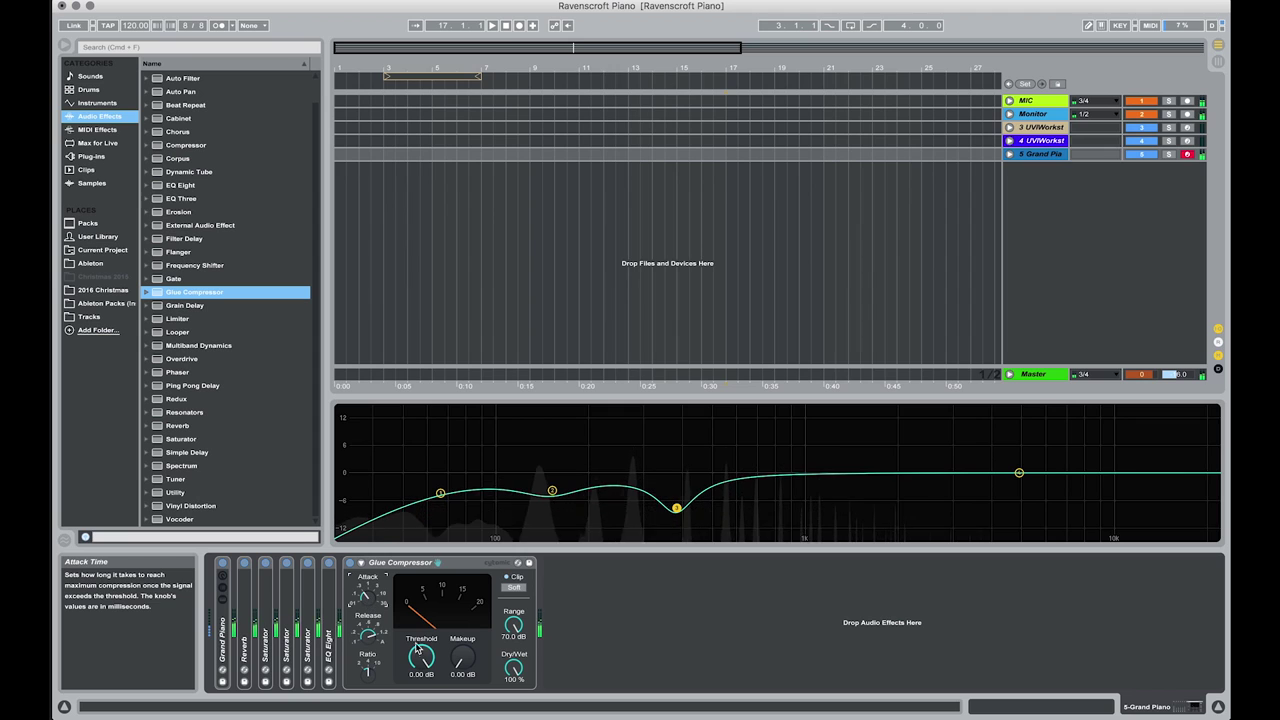
mouse_move(418, 650)
mouse_down()
mouse_move(418, 677)
mouse_move(415, 649)
mouse_up()
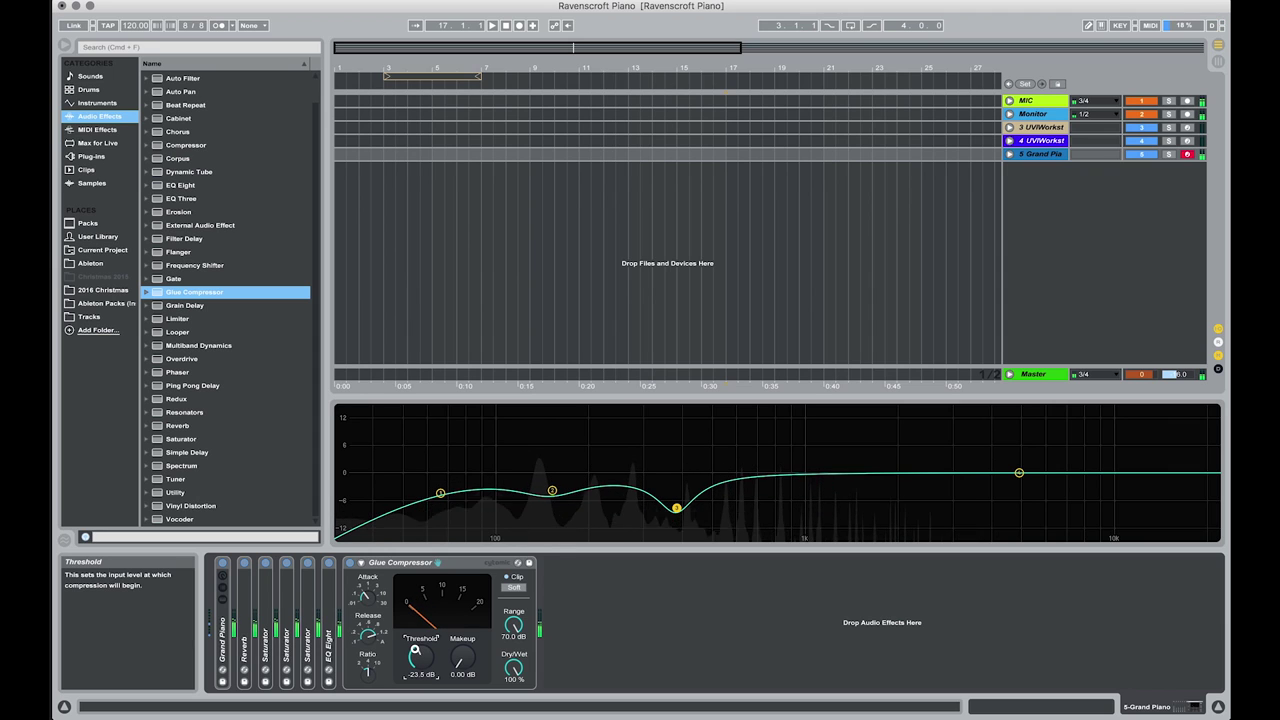
drag(413, 649, 416, 654)
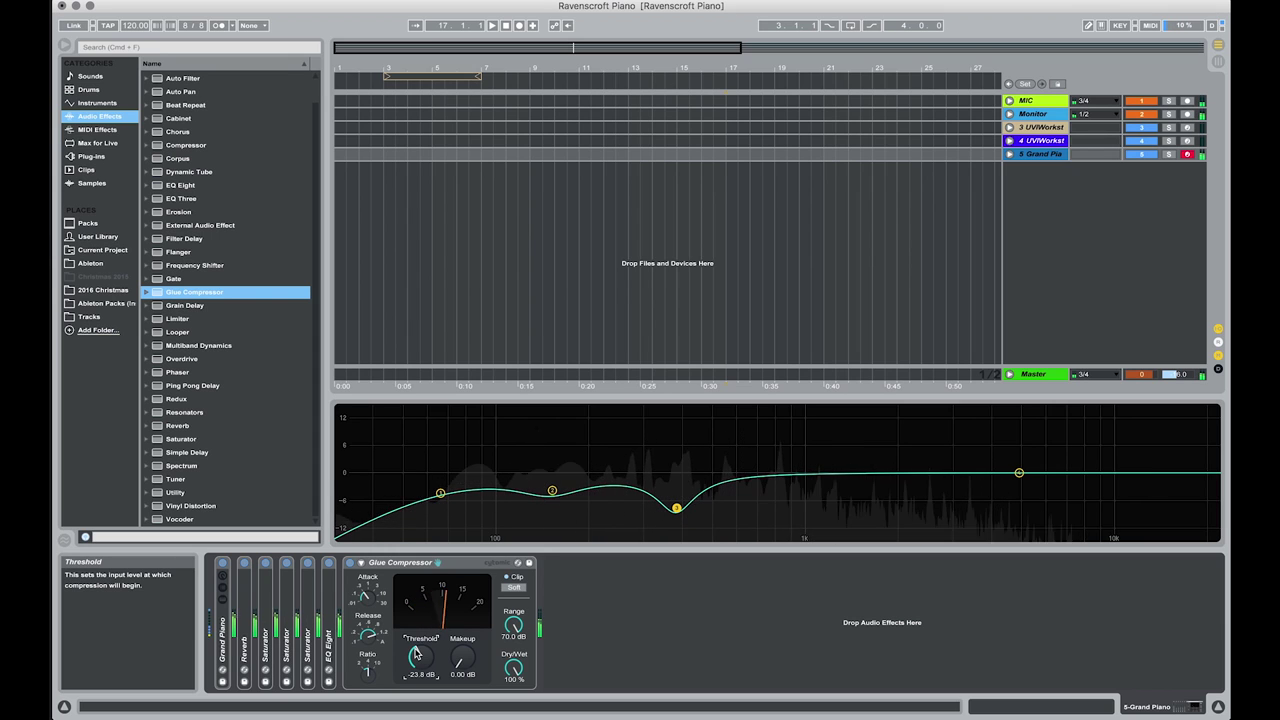
Deactivate the third Saturator and raise the Glue Compressor threshold to -21.6 dB.
double_click(308, 585)
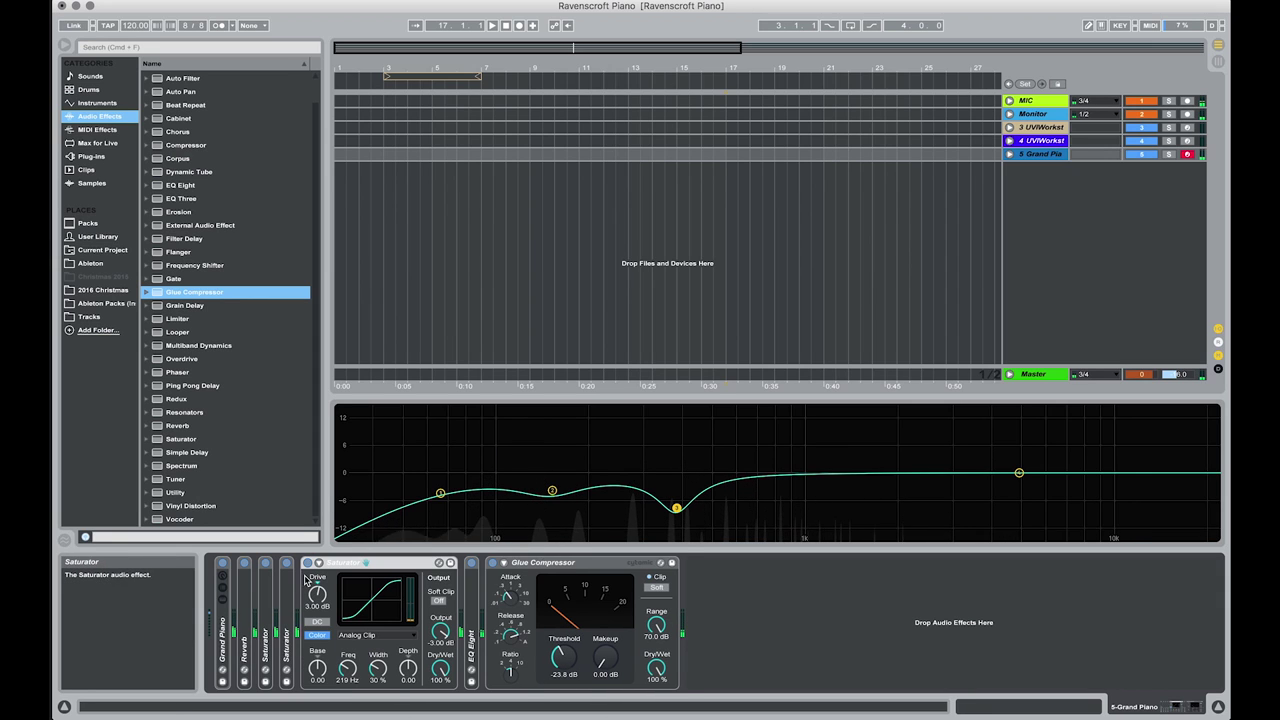
click(307, 563)
double_click(345, 563)
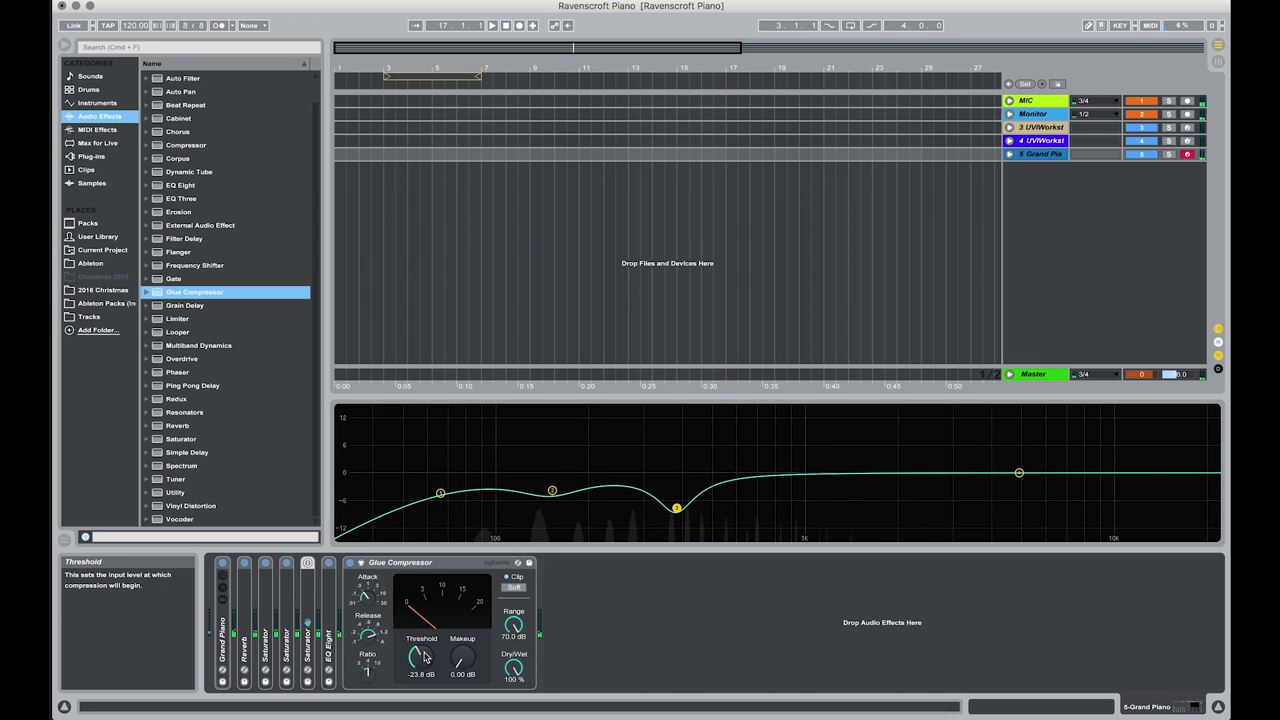
mouse_move(423, 654)
mouse_down()
mouse_move(423, 629)
mouse_move(423, 656)
mouse_up()
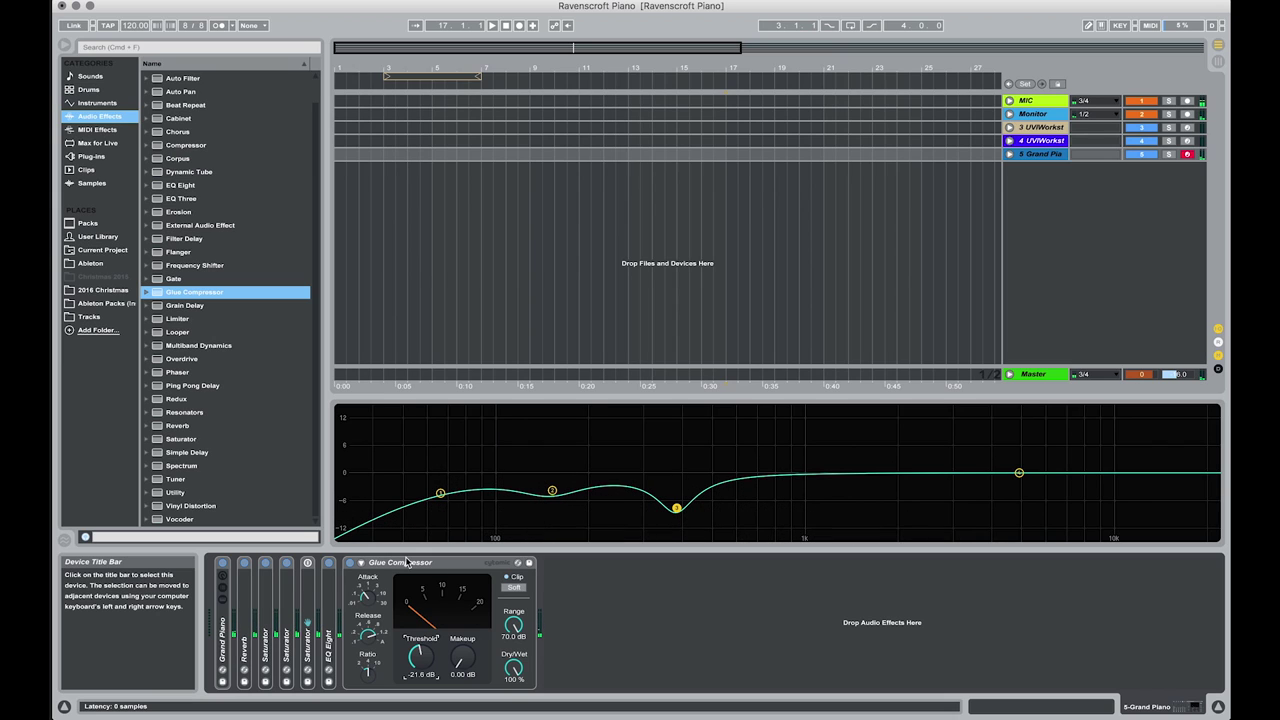
Fold the Glue Compressor, add Reverb after it, and bypass it briefly to compare.
double_click(407, 564)
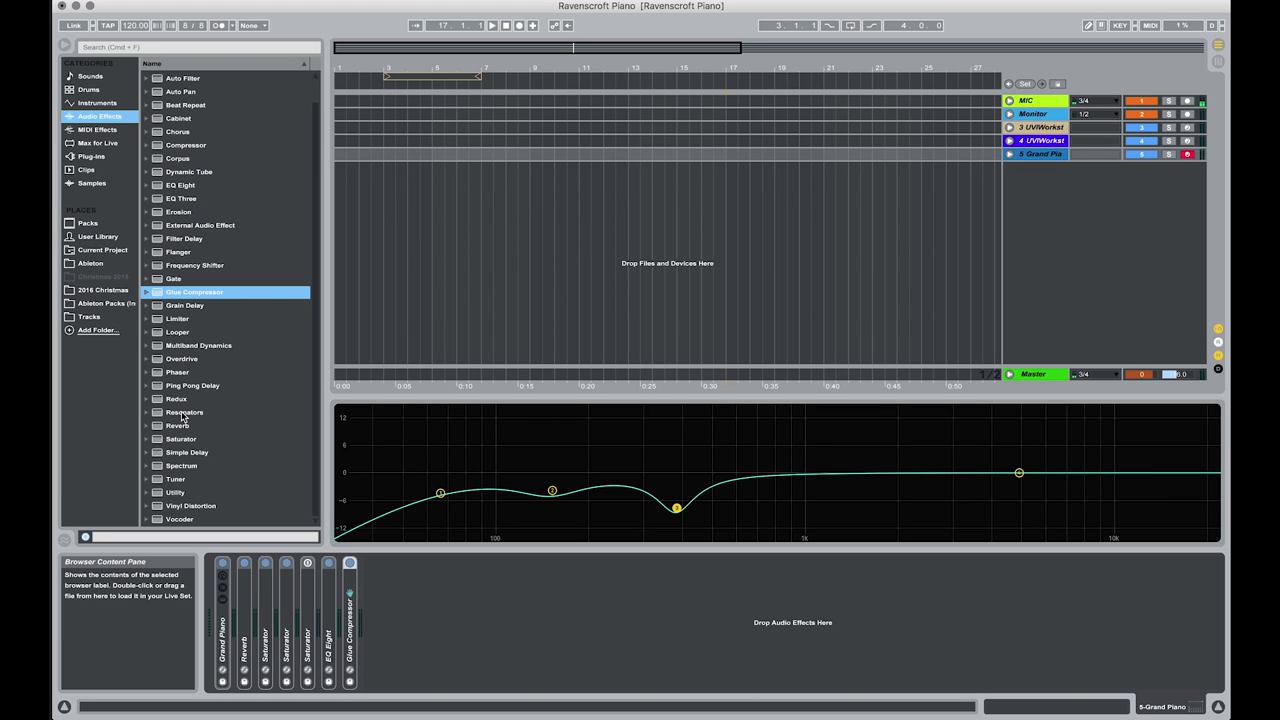
drag(180, 425, 431, 632)
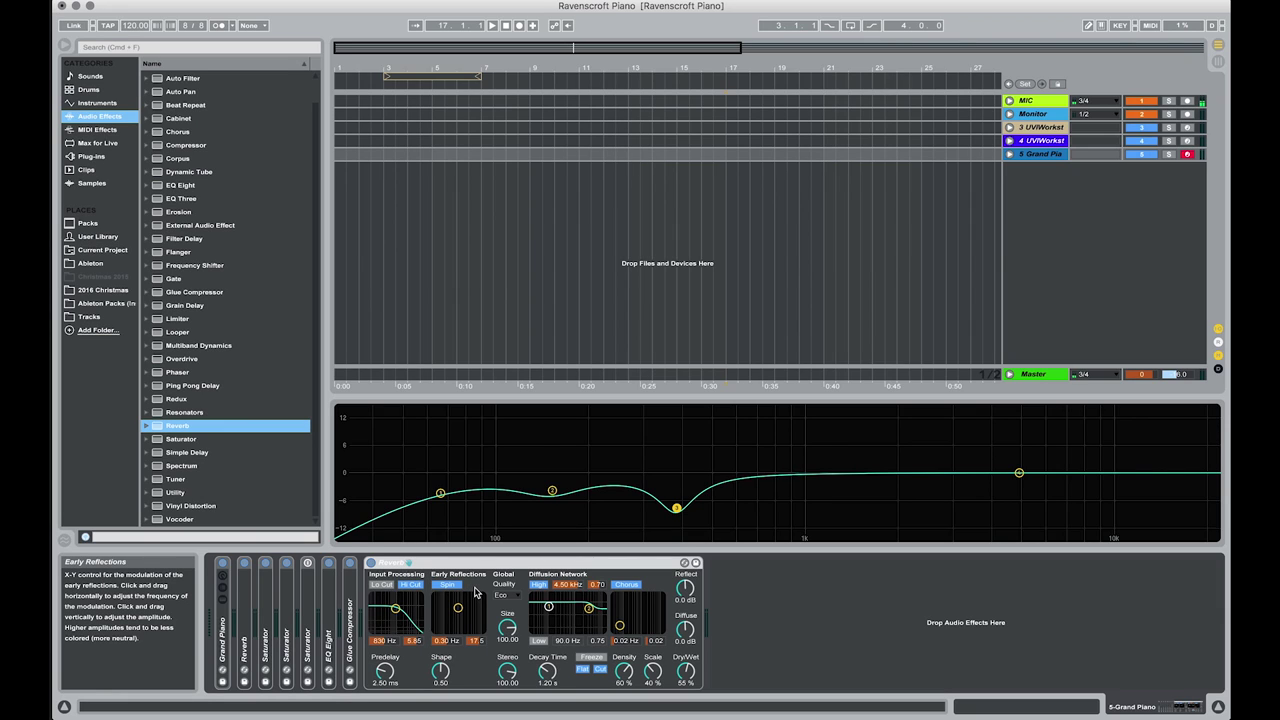
click(371, 563)
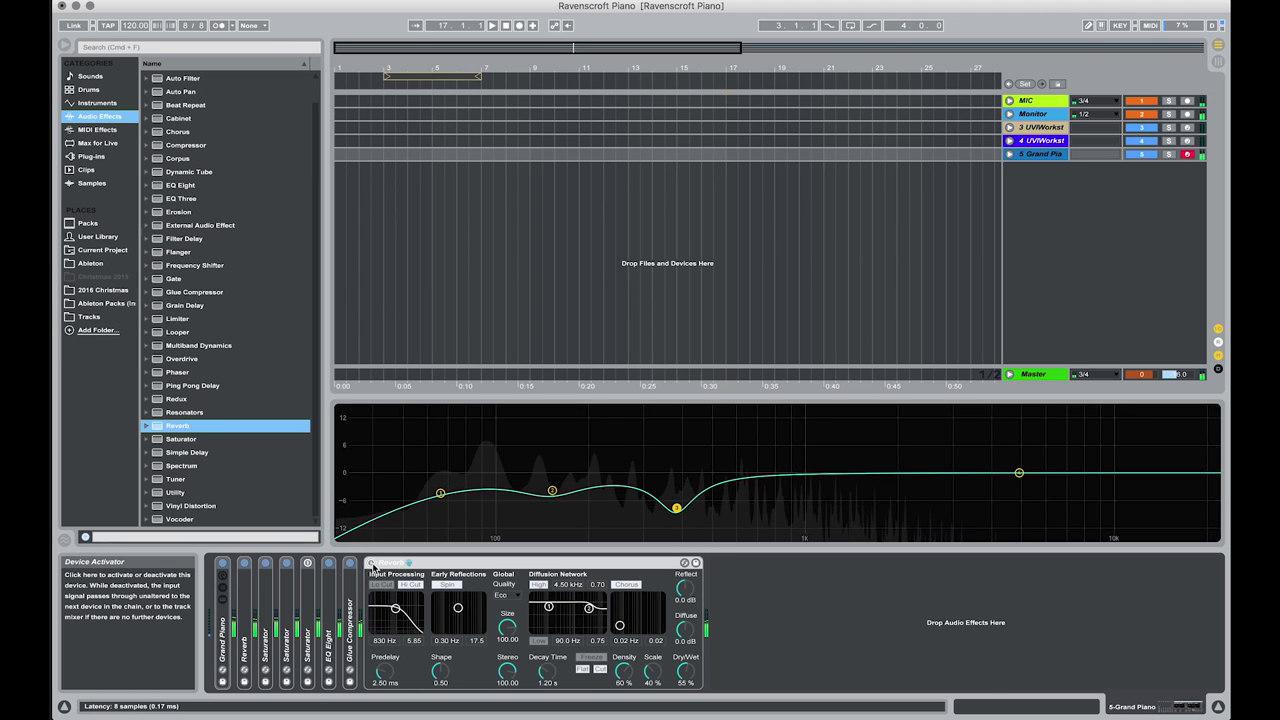
click(371, 564)
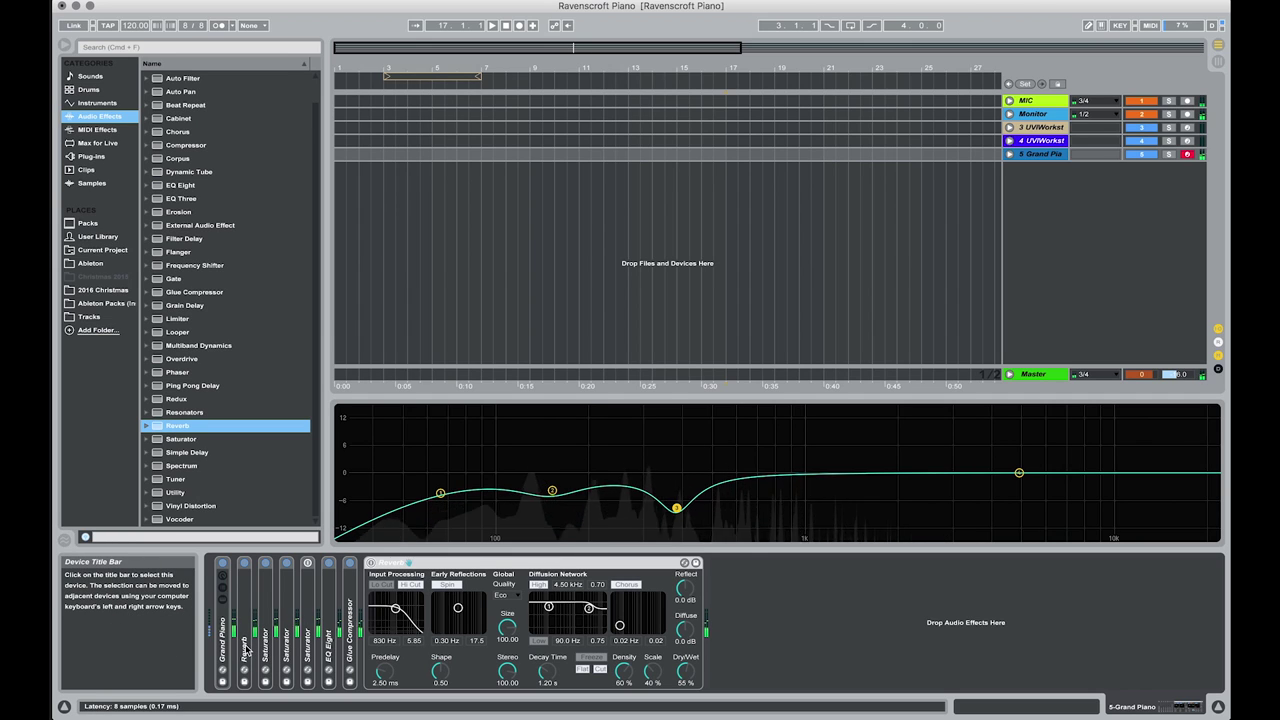
click(371, 563)
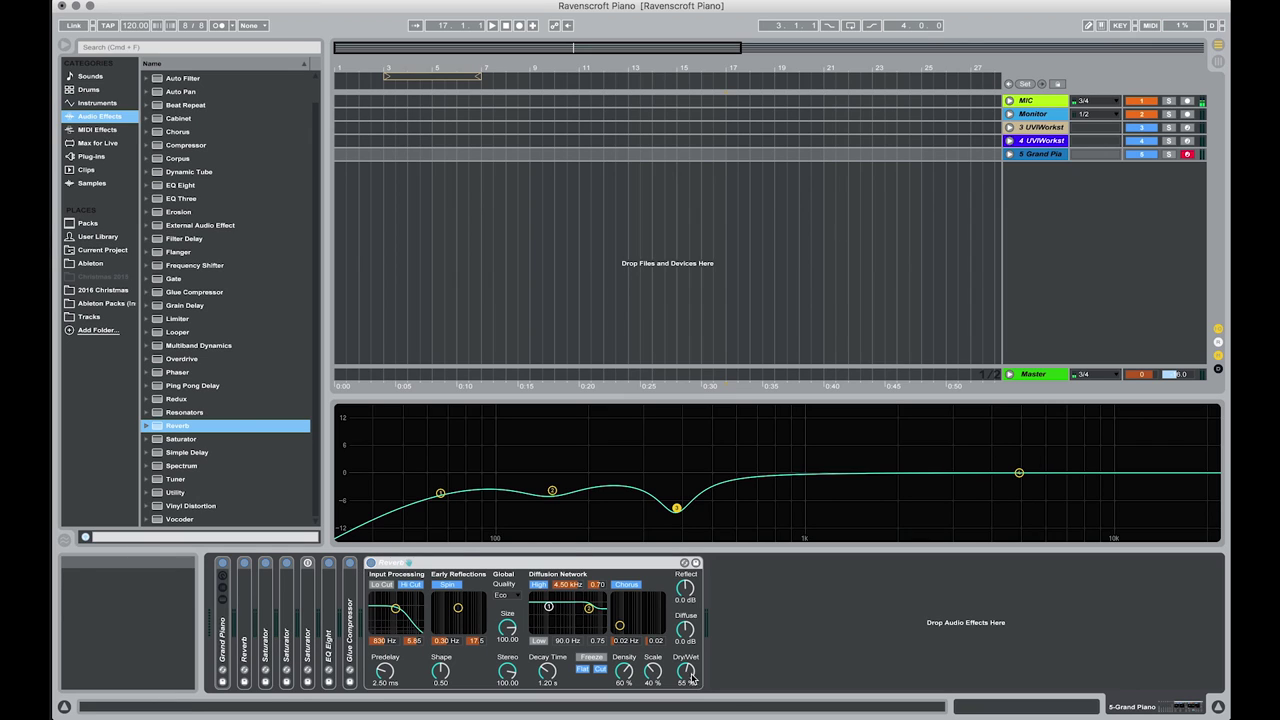
Set Reverb to 100% Dry/Wet, early reflections 0.10 Hz, 3.16 s decay and High quality.
drag(687, 672, 688, 676)
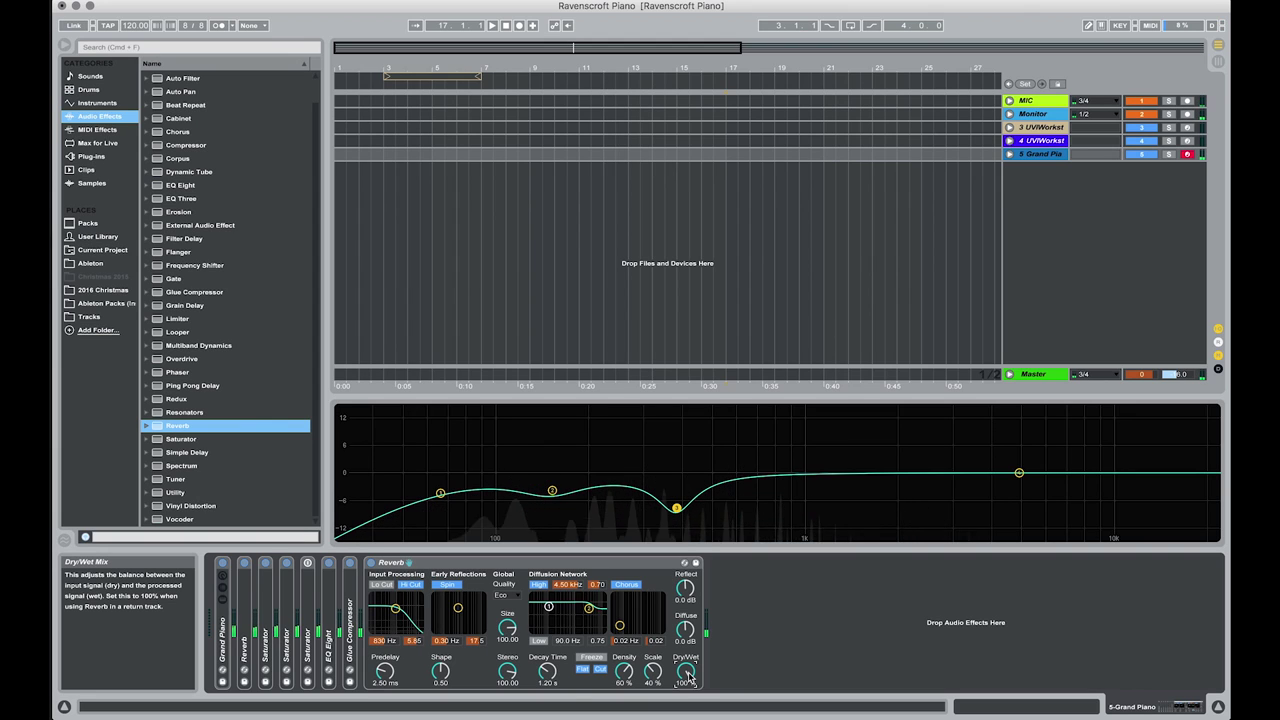
drag(457, 606, 440, 627)
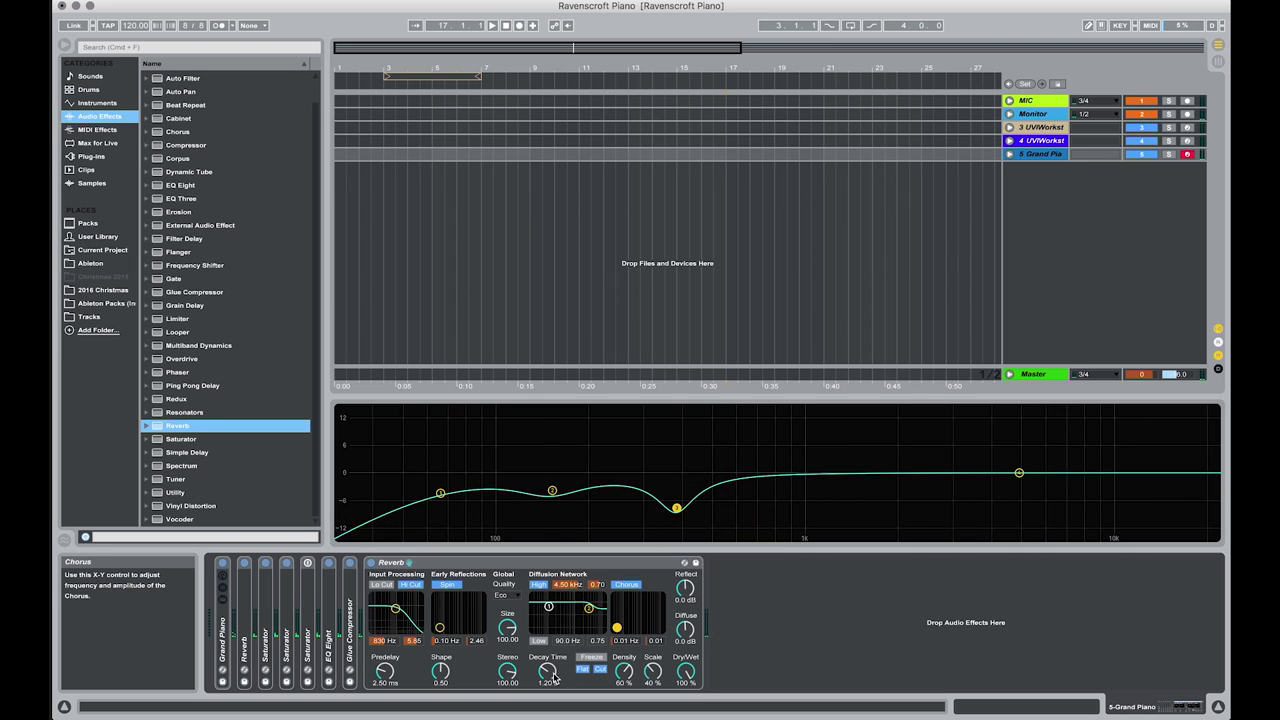
drag(547, 674, 546, 680)
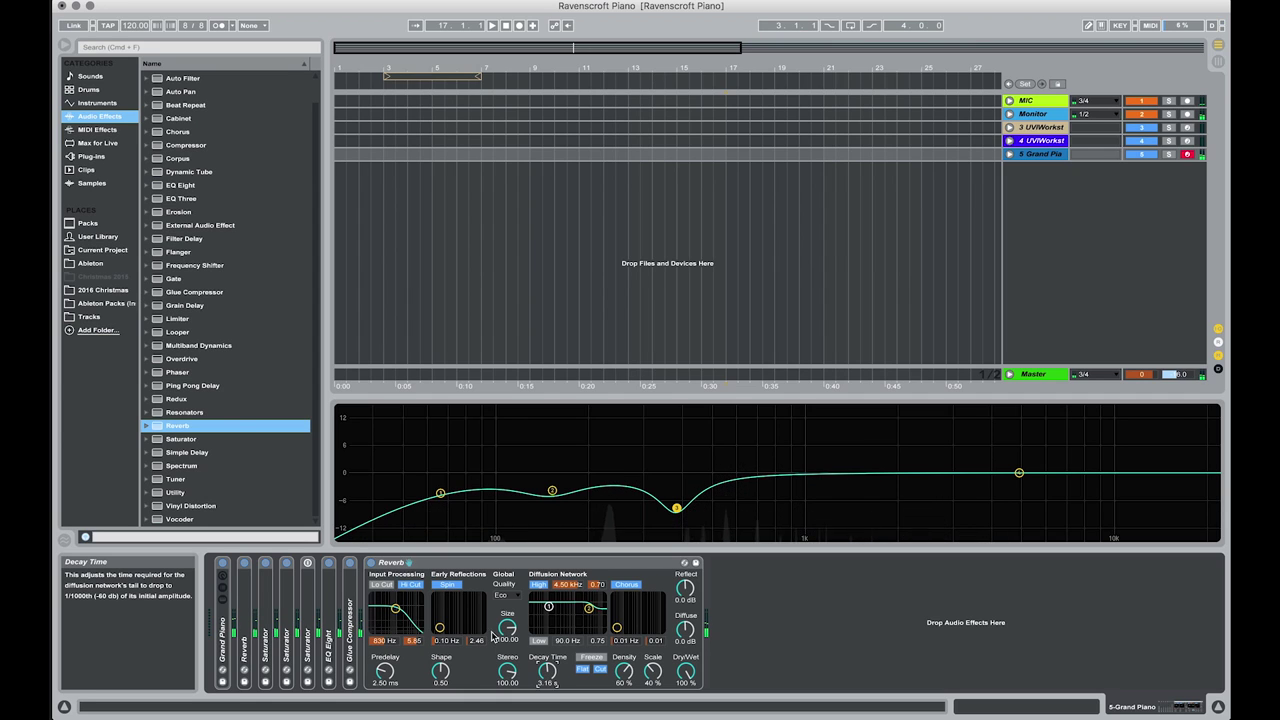
click(507, 595)
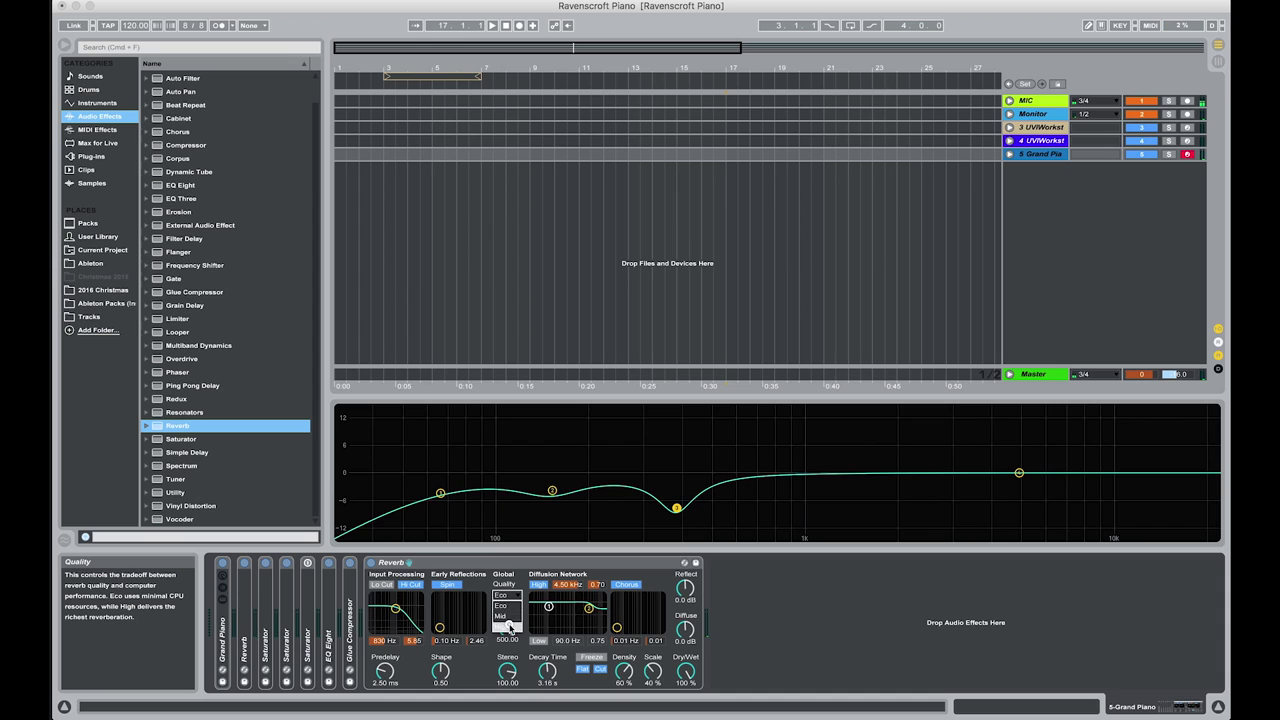
click(509, 627)
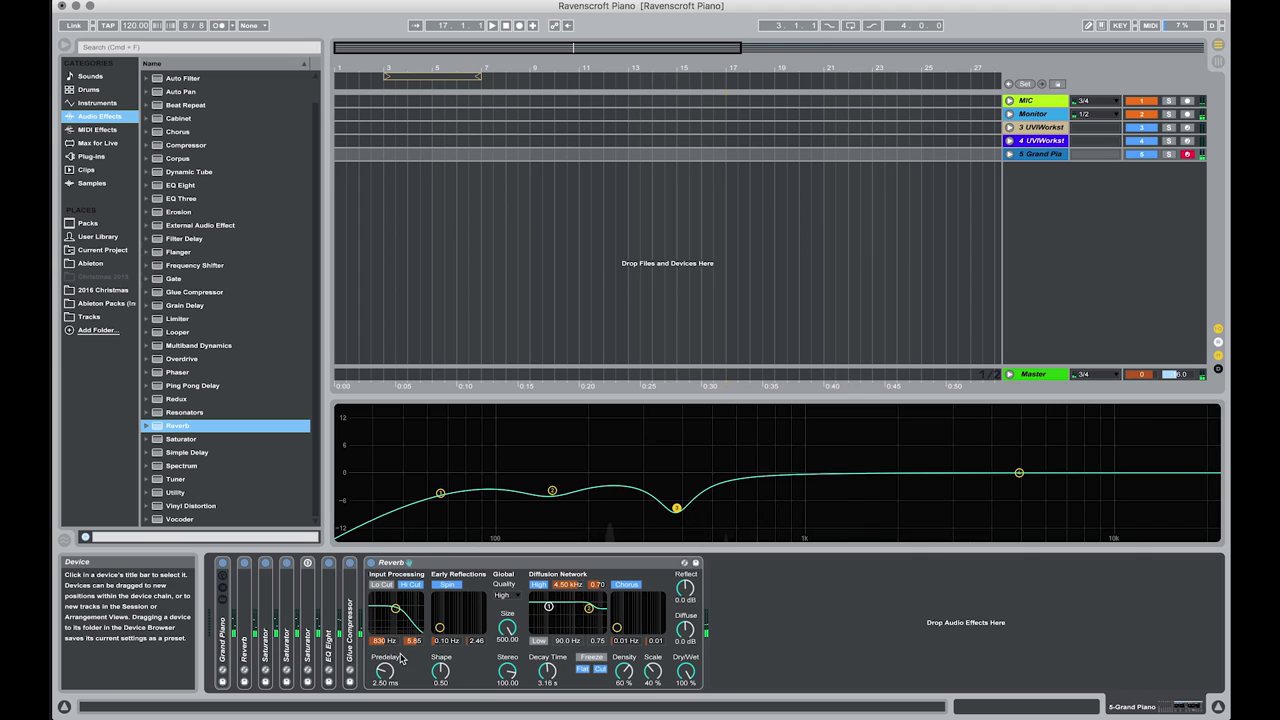
Raise the Reverb input bandpass frequency, turn off Hi Cut, and increase Predelay to 16.5 ms.
drag(396, 609, 411, 604)
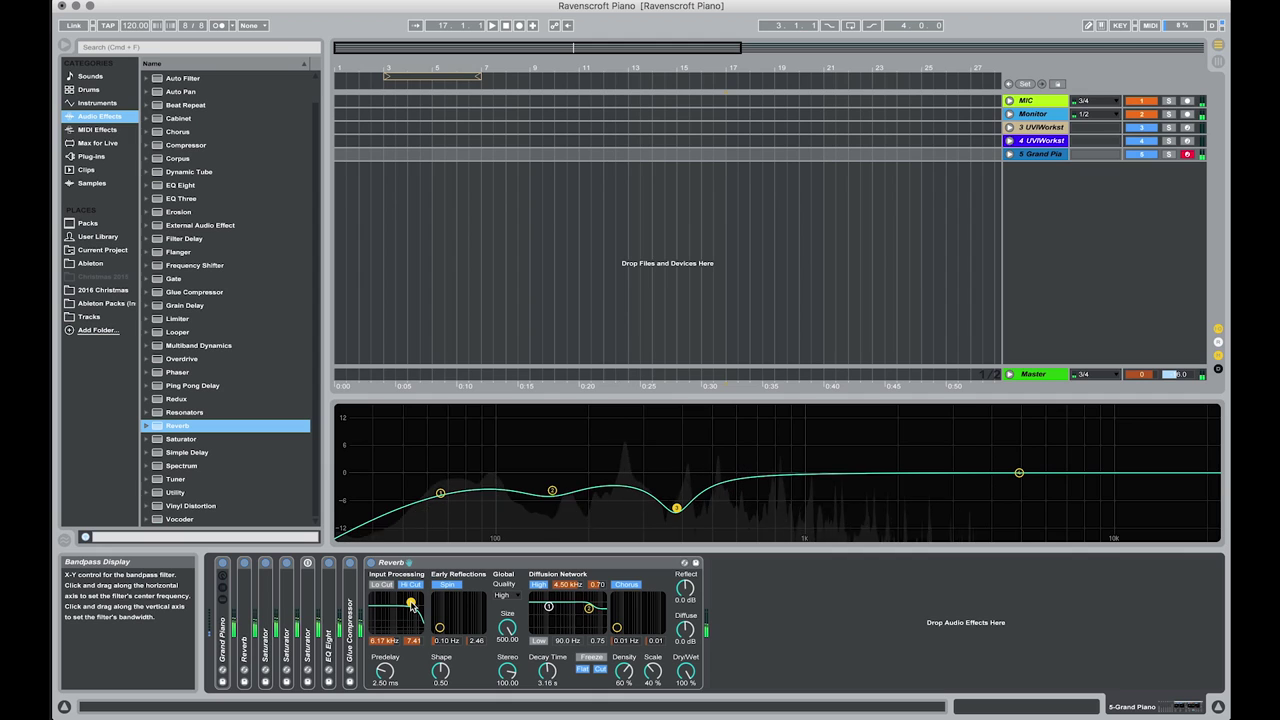
click(411, 585)
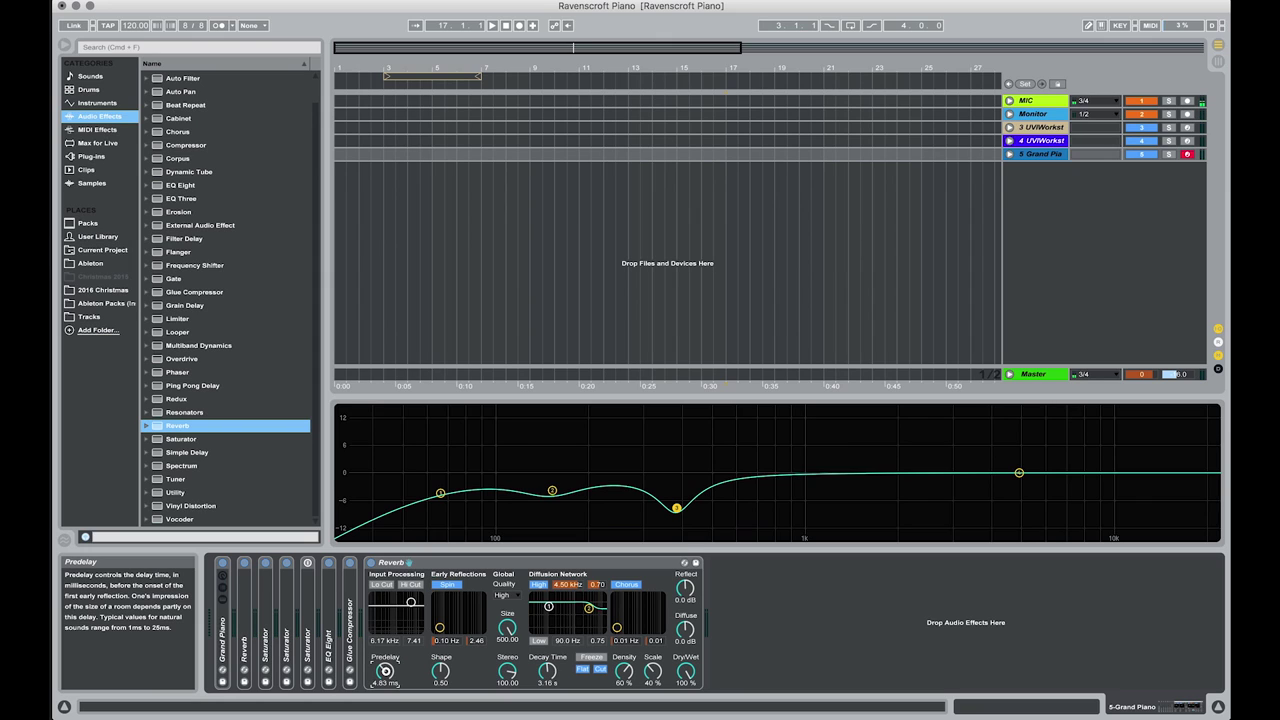
drag(384, 671, 385, 670)
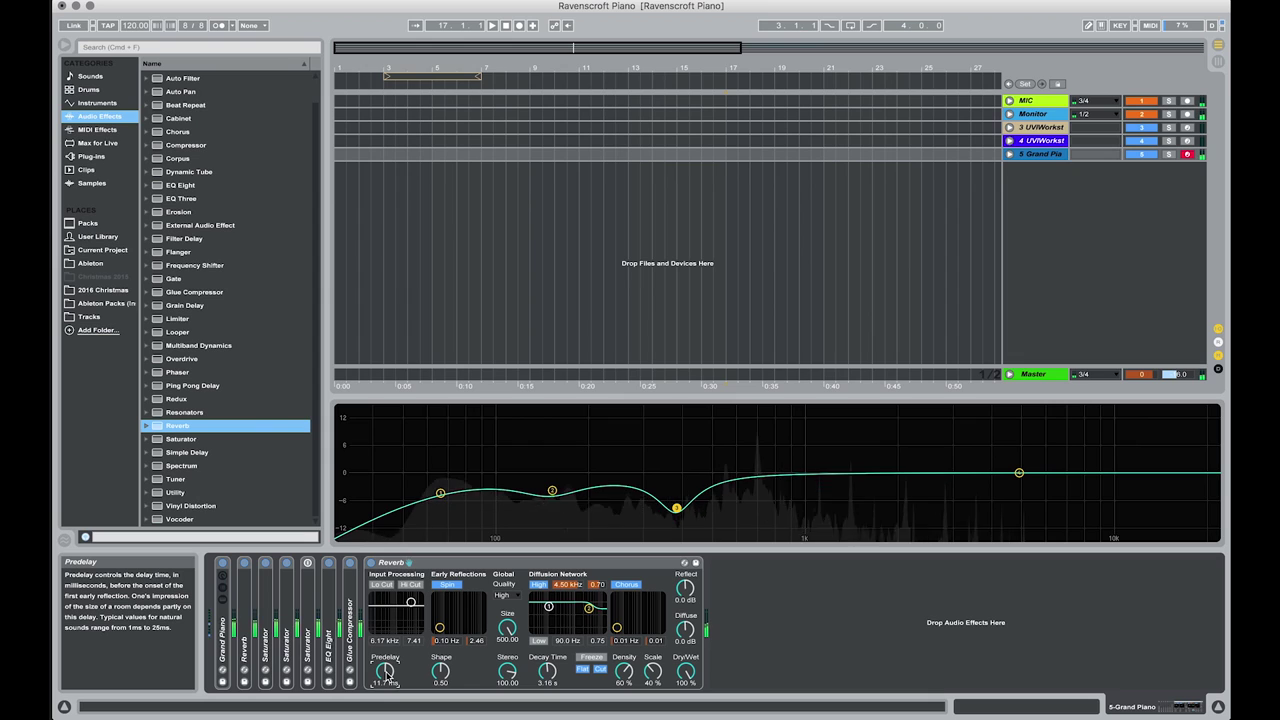
drag(386, 675, 386, 674)
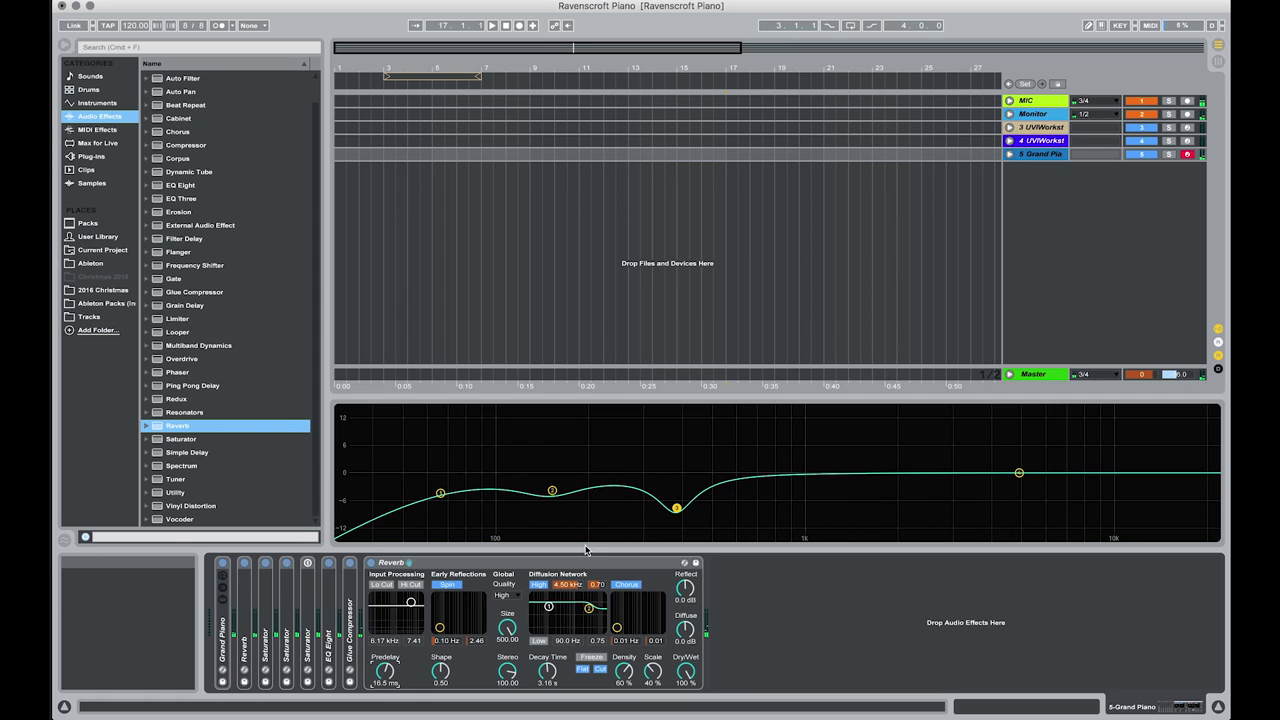
Set the diffusion shelf to 16.0 kHz, Lo Cut on at 3.95 kHz, and decay to 3.62 s.
drag(588, 607, 602, 602)
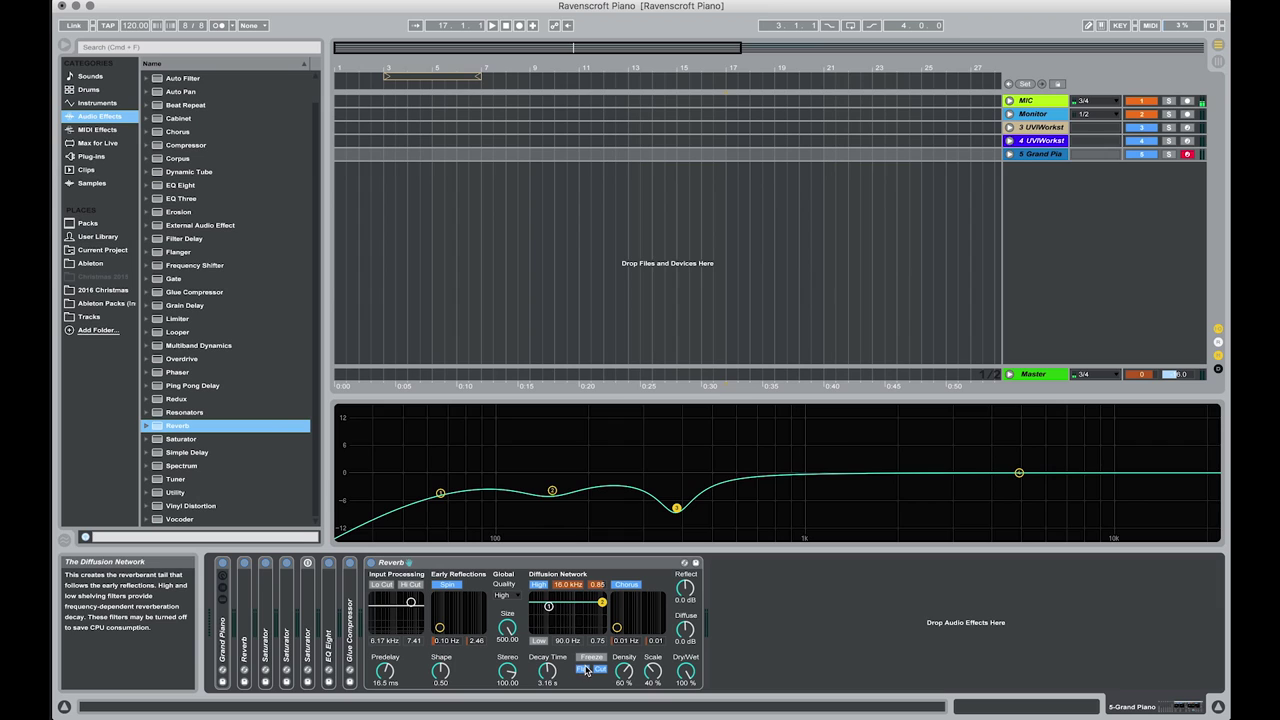
click(381, 584)
drag(409, 600, 408, 605)
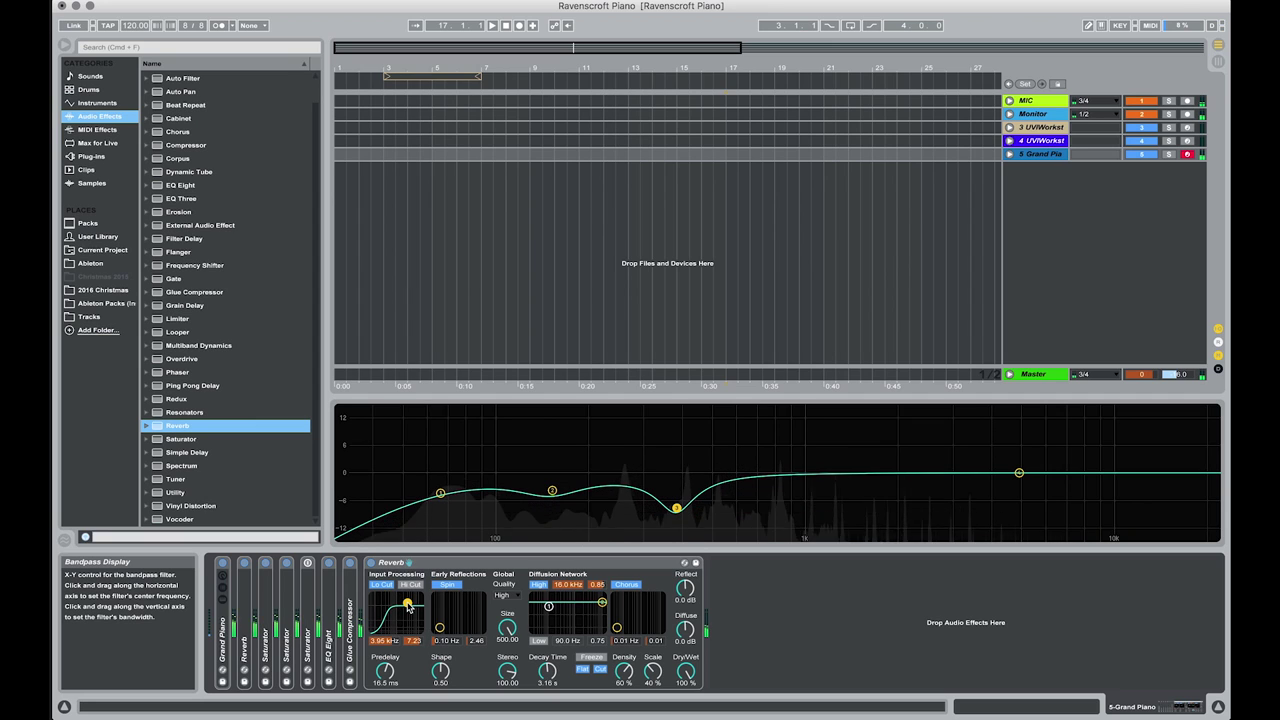
drag(550, 676, 549, 673)
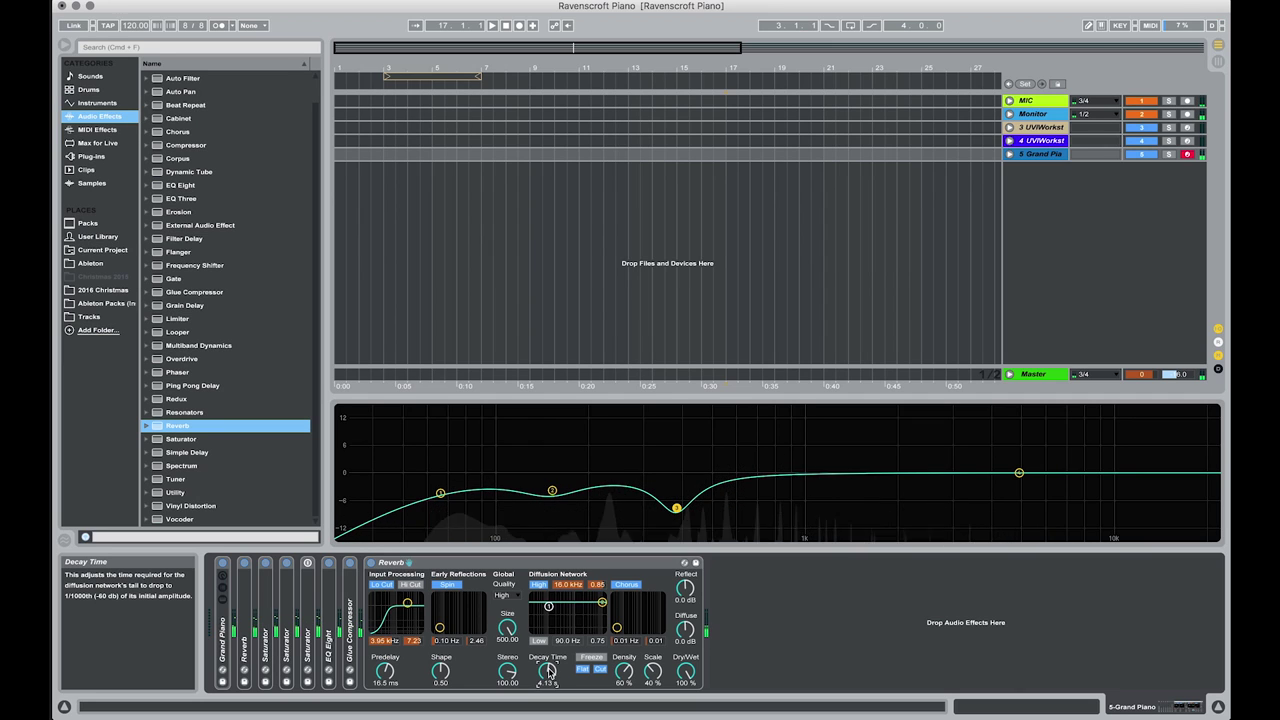
drag(549, 673, 548, 671)
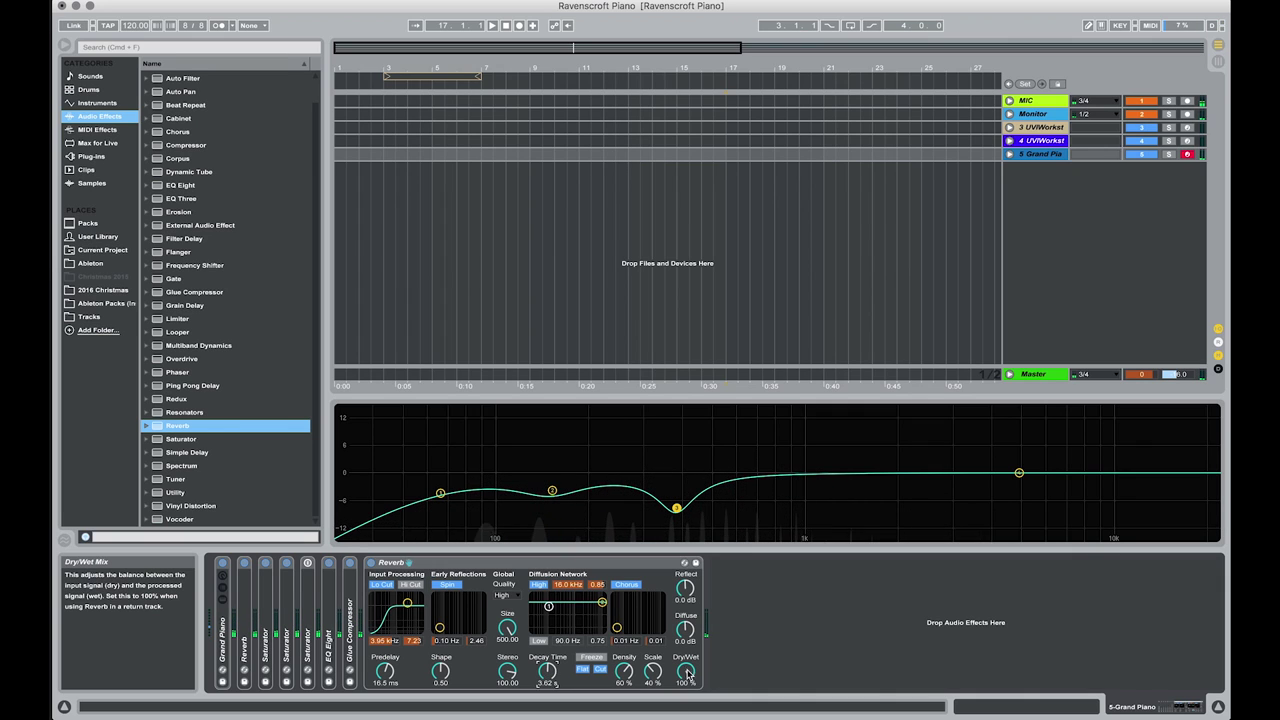
Lower the Reverb Dry/Wet to 35% and widen its Stereo to 120.
mouse_move(686, 671)
mouse_down()
mouse_move(686, 700)
mouse_move(686, 672)
mouse_up()
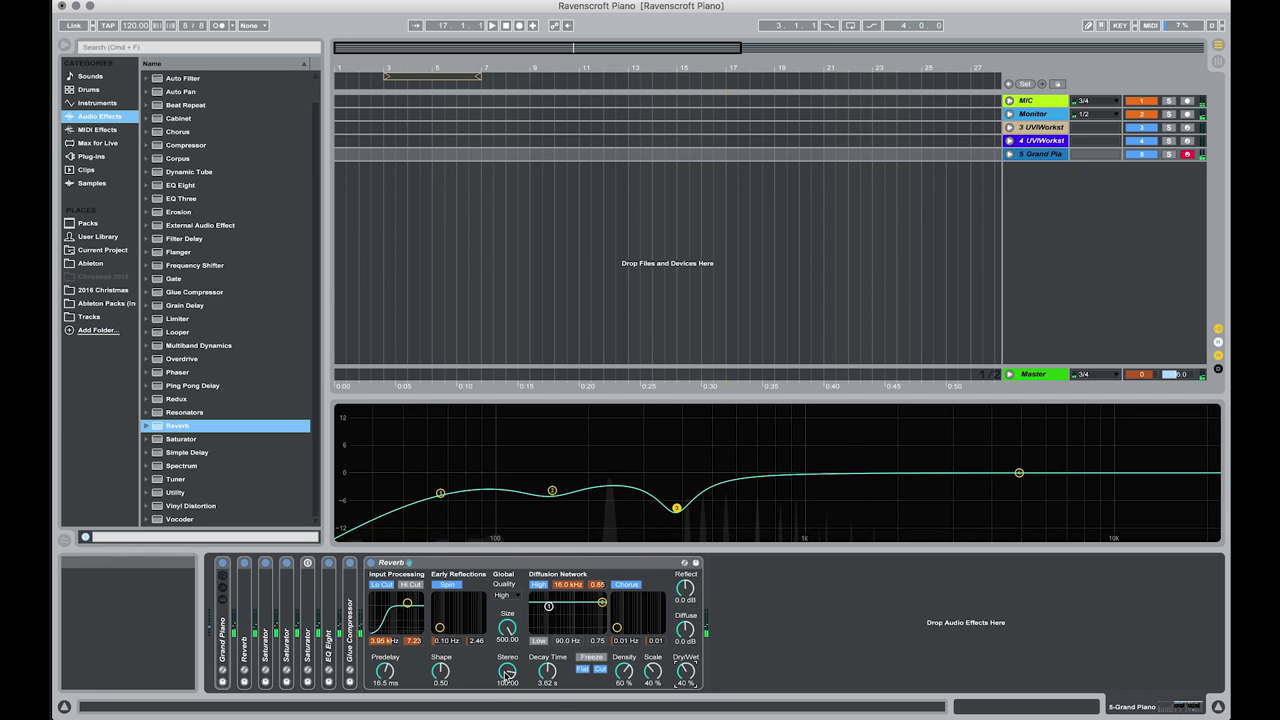
drag(508, 680, 509, 675)
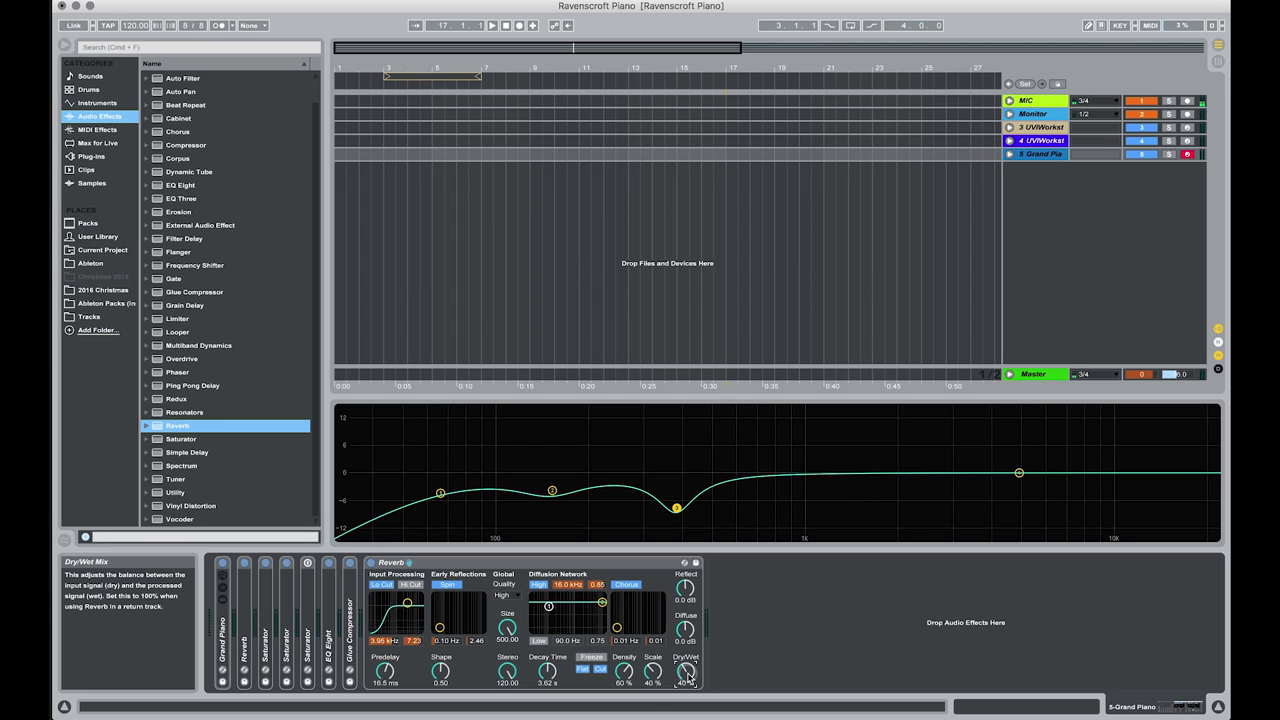
scroll(686, 672, down, 5)
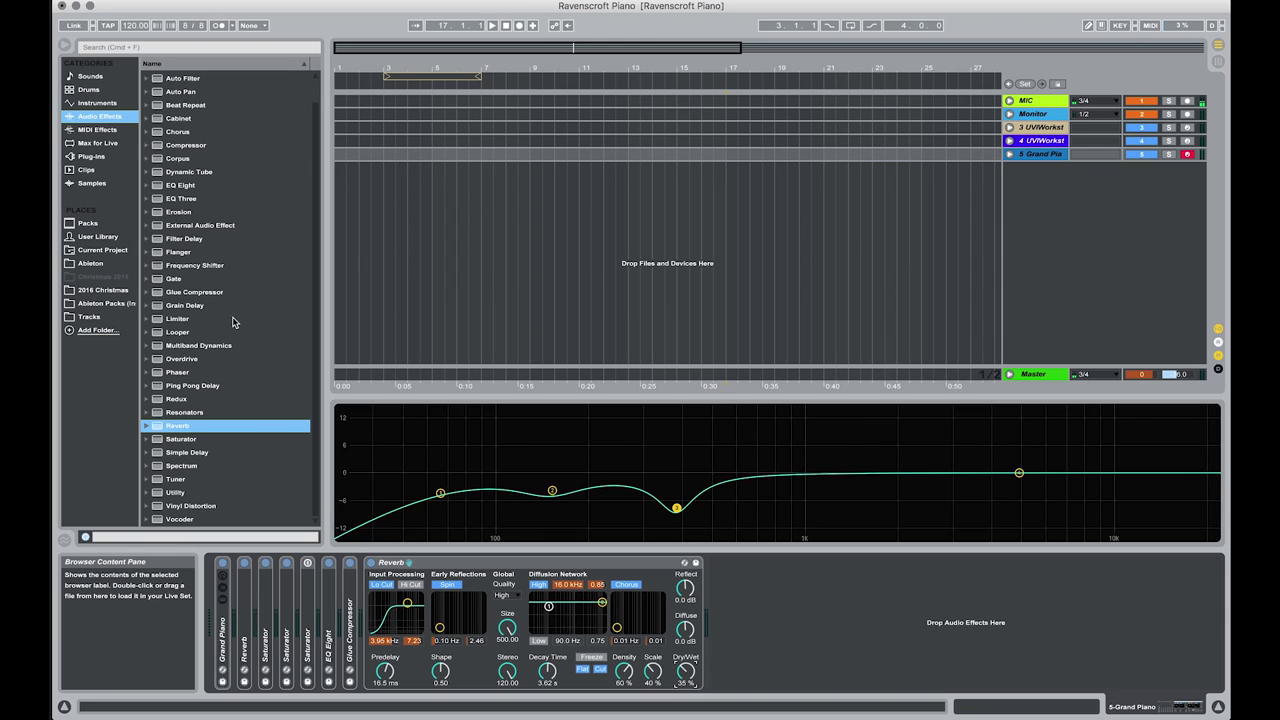
Add Filter Delay after the folded Reverb and switch off its L and R delay lines.
drag(184, 239, 722, 609)
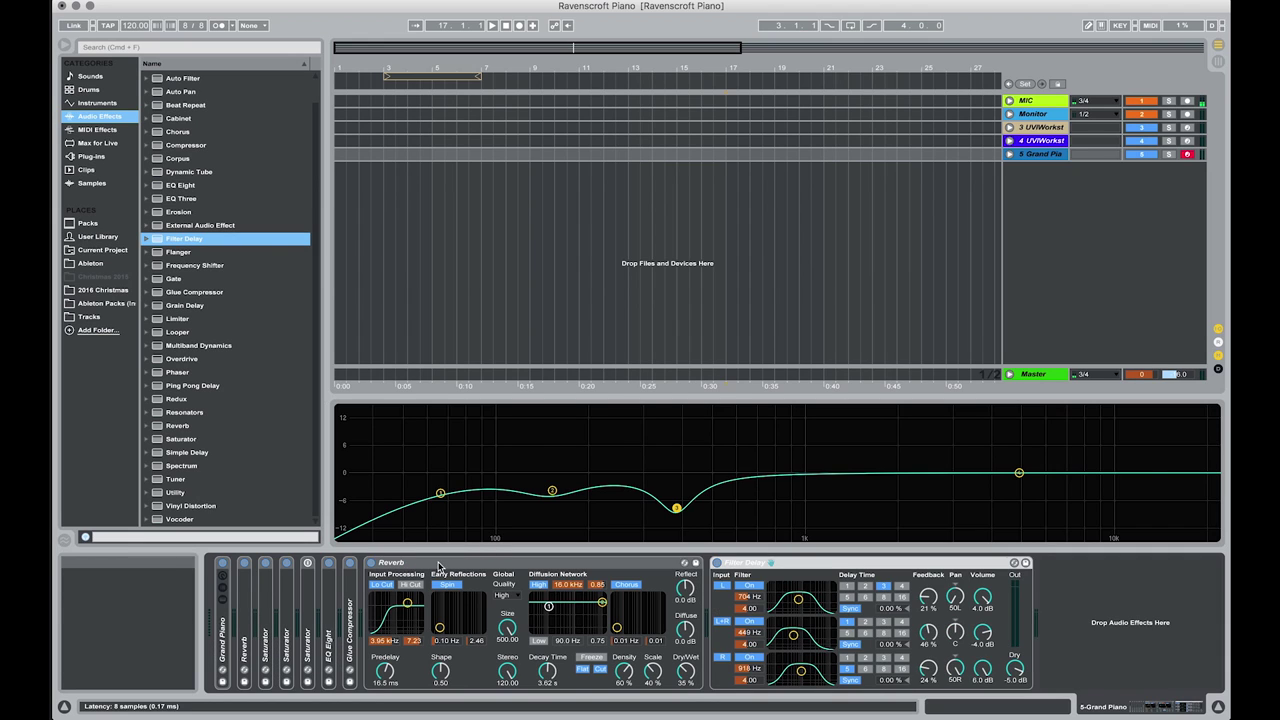
double_click(392, 562)
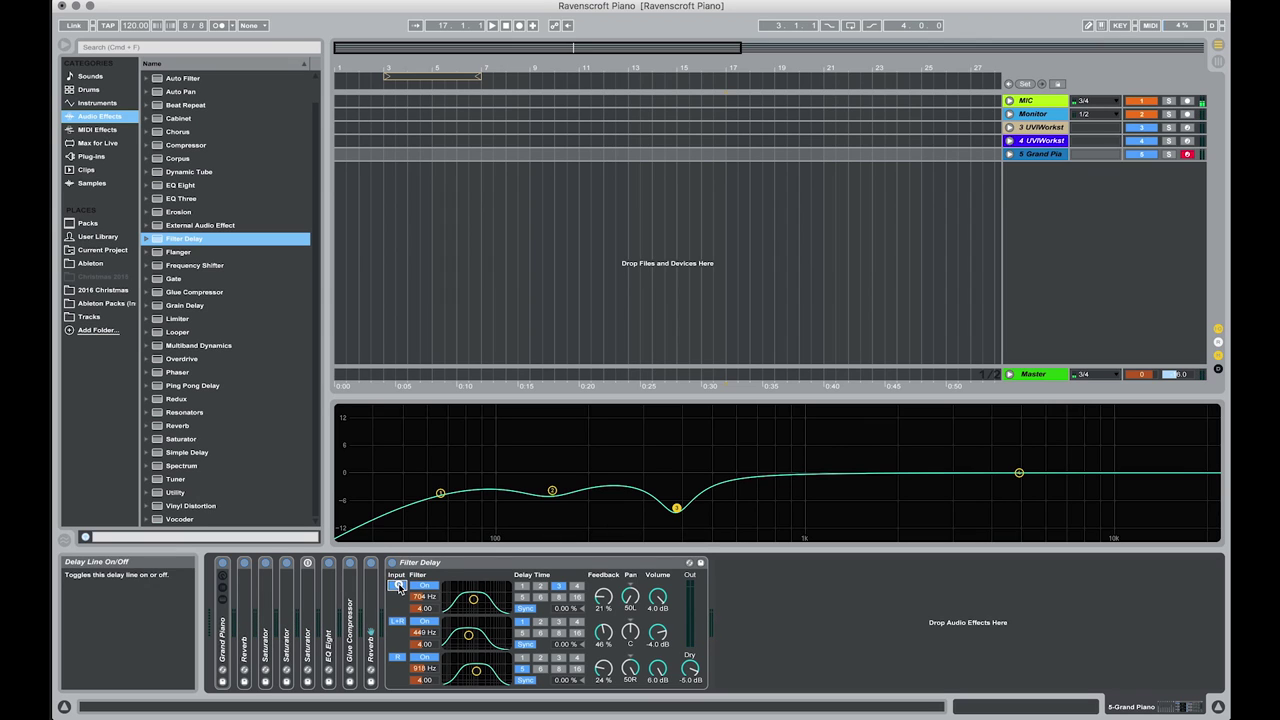
click(398, 585)
click(399, 658)
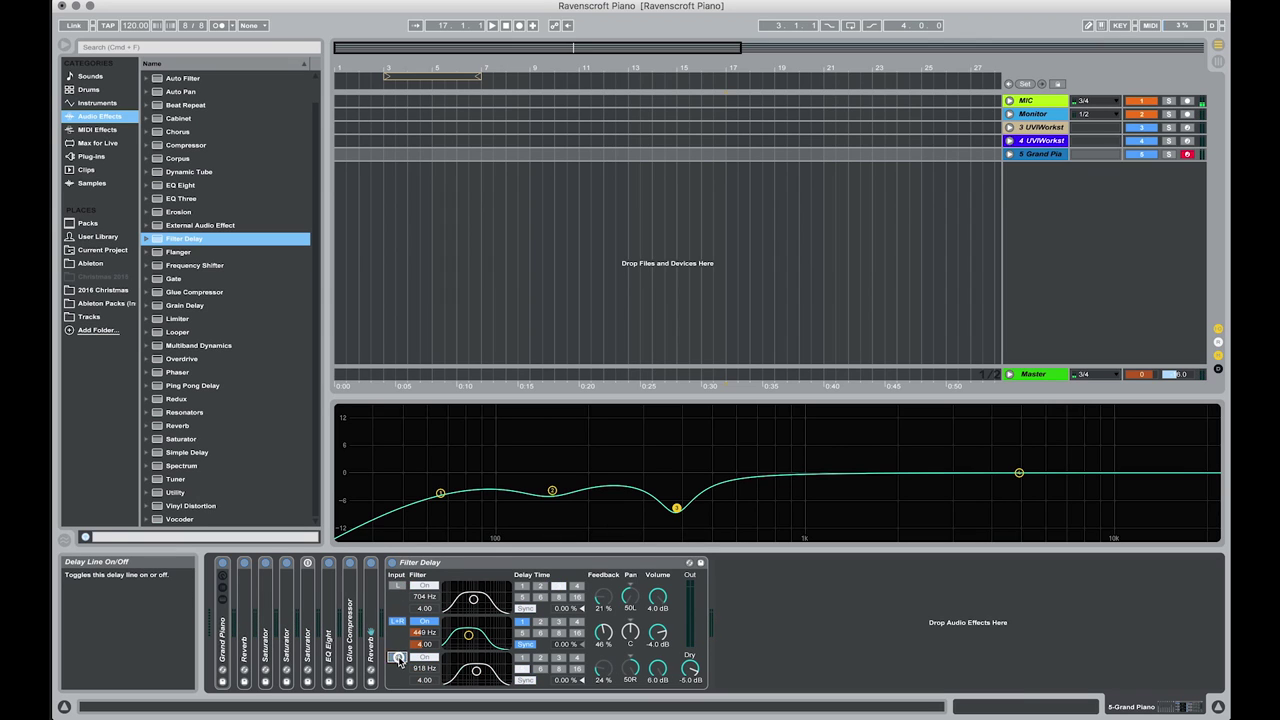
Sync the L+R line to 2 sixteenths with 14% feedback and -15 dB volume.
click(540, 622)
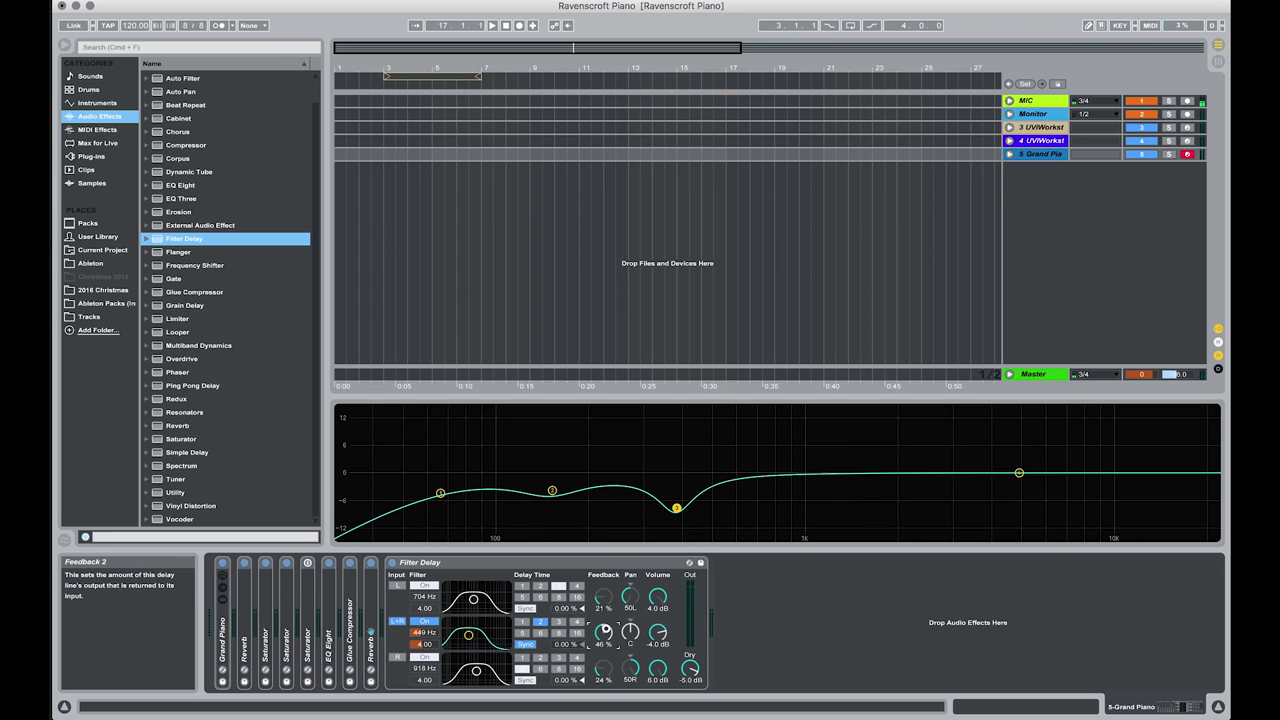
drag(604, 630, 608, 633)
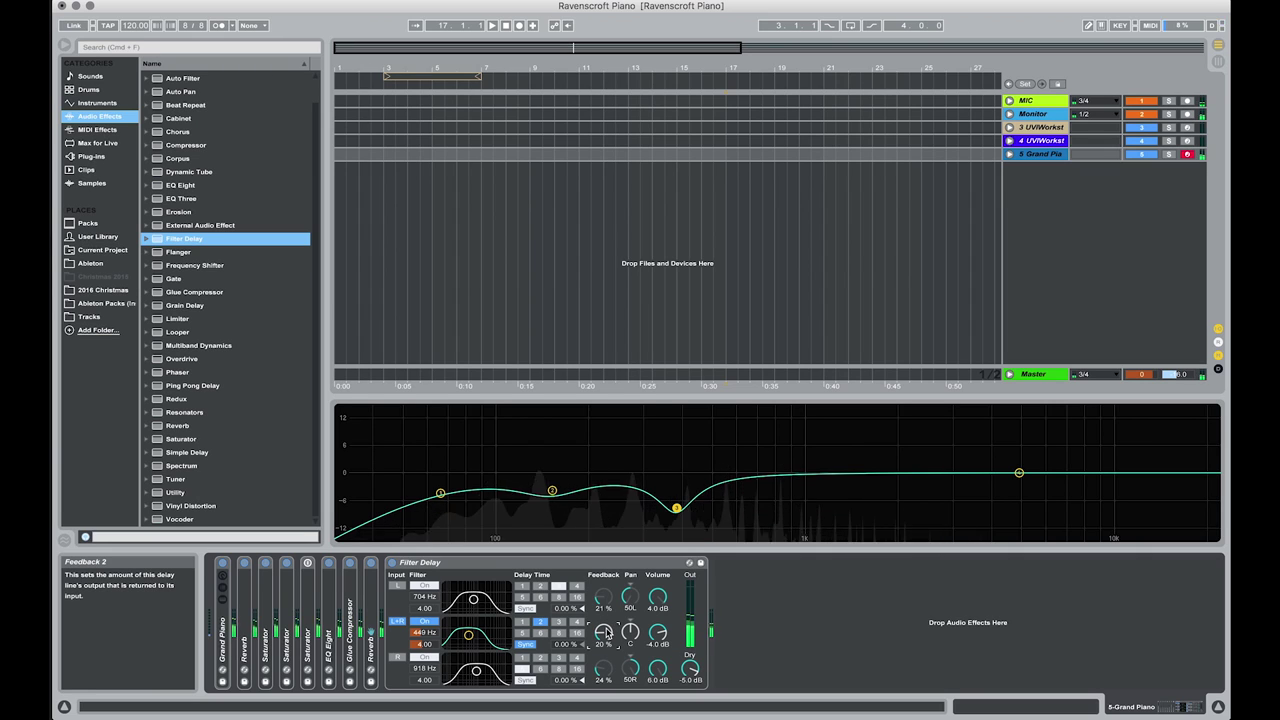
drag(607, 633, 607, 634)
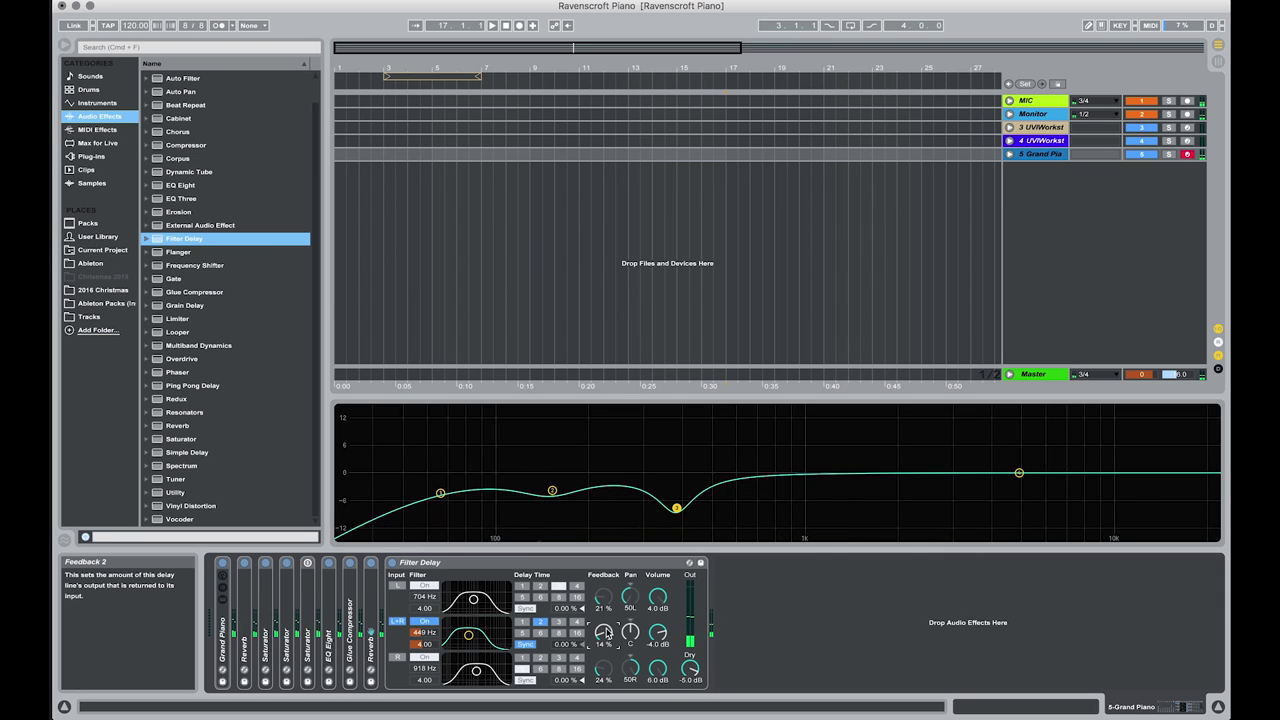
click(657, 631)
drag(657, 628, 659, 630)
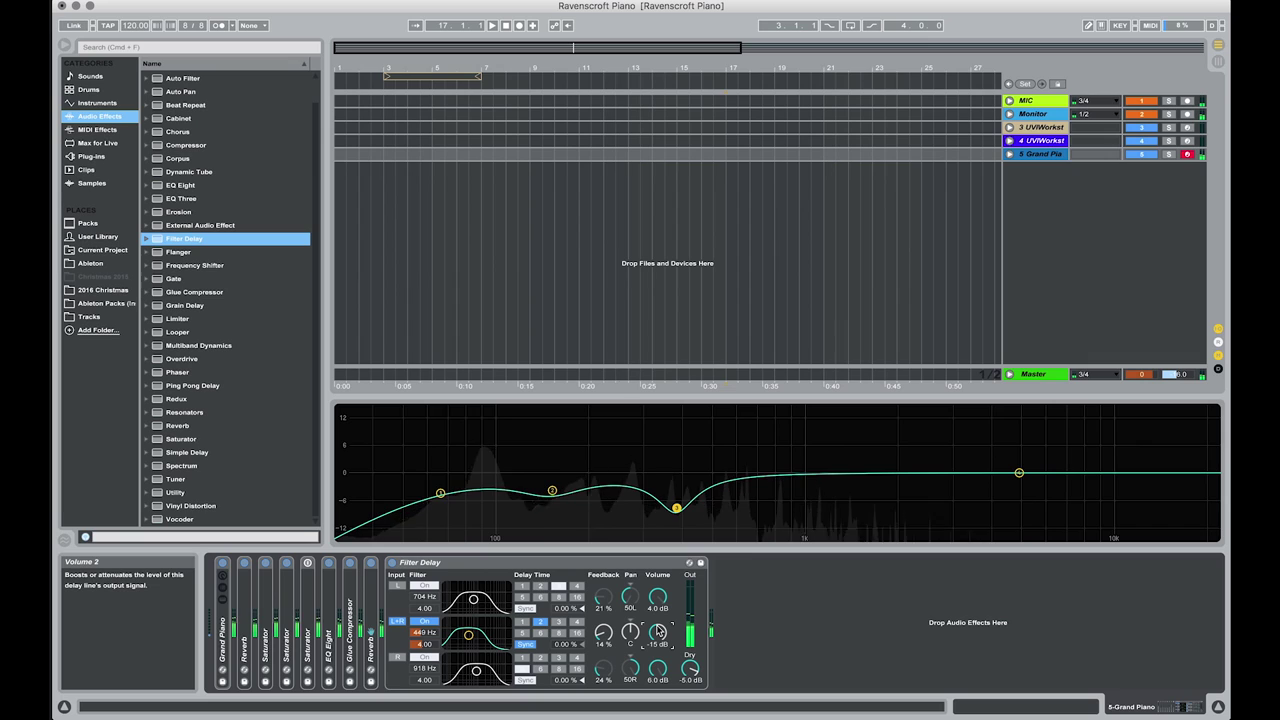
Move the middle band to 254 Hz / 2.75, Dry to 0.0 dB, Volume 2 to -12 dB, Feedback 2 to 16%.
click(469, 636)
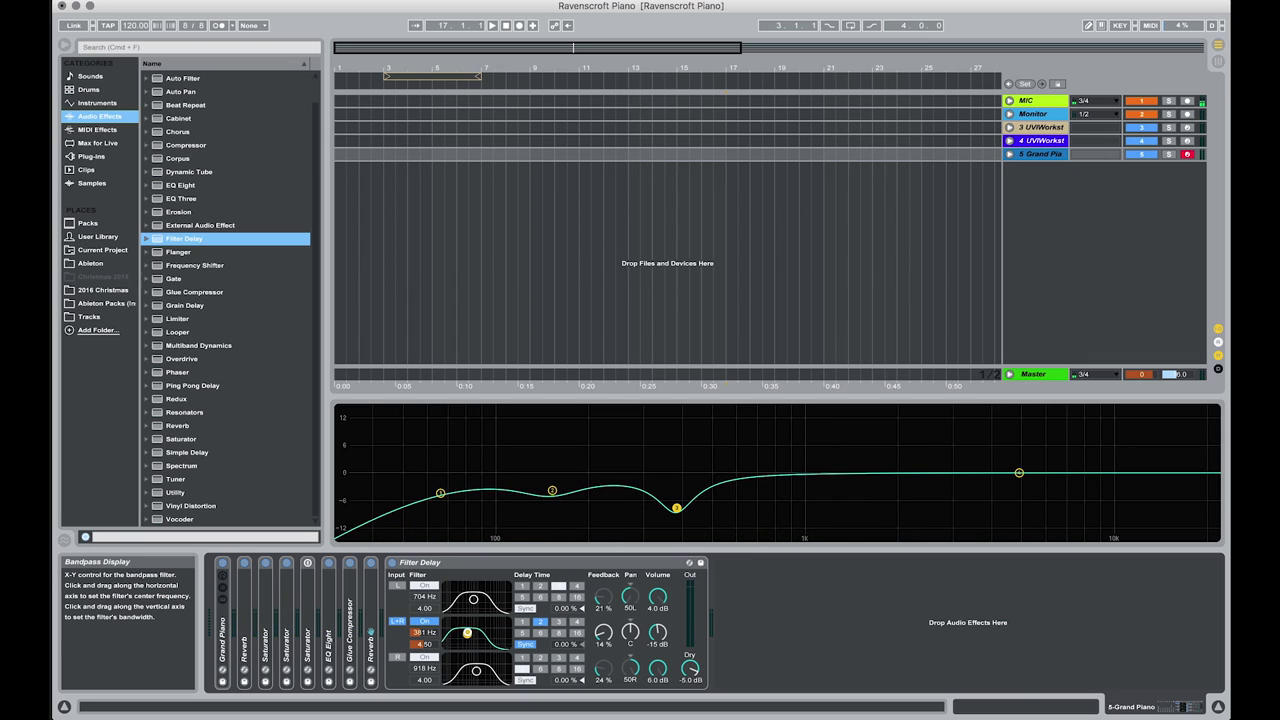
drag(467, 633, 466, 638)
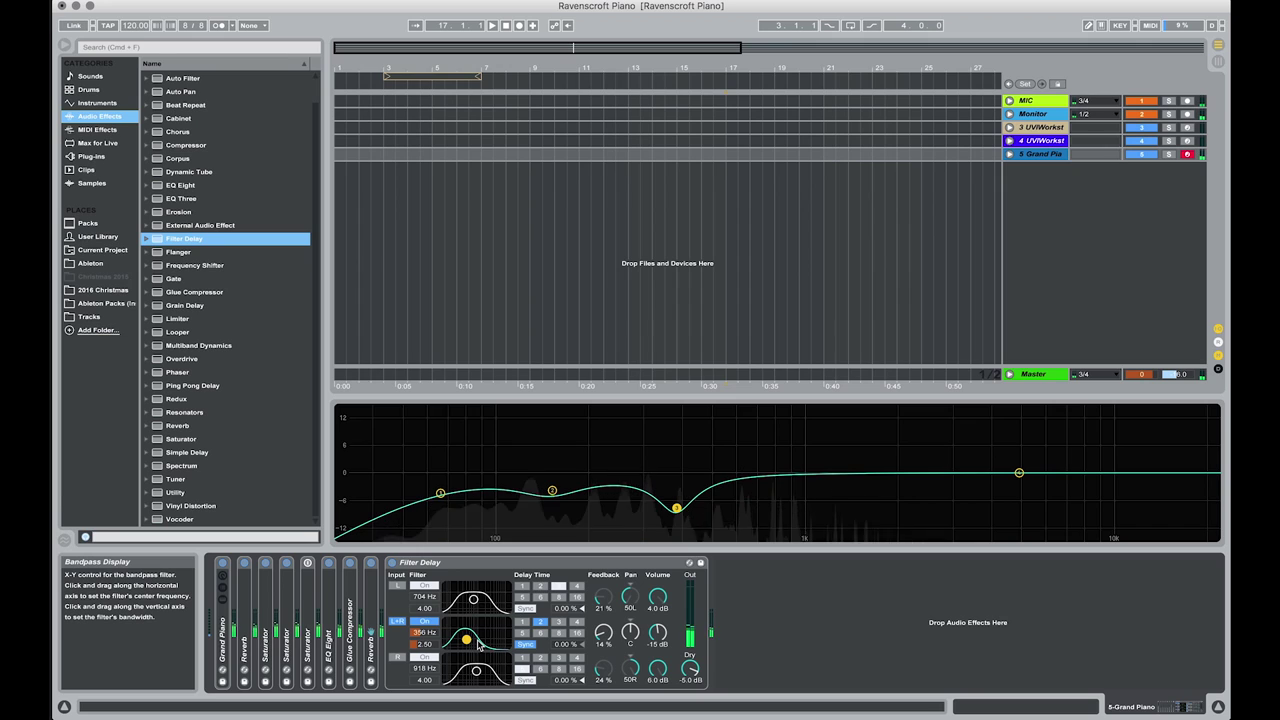
drag(466, 638, 462, 637)
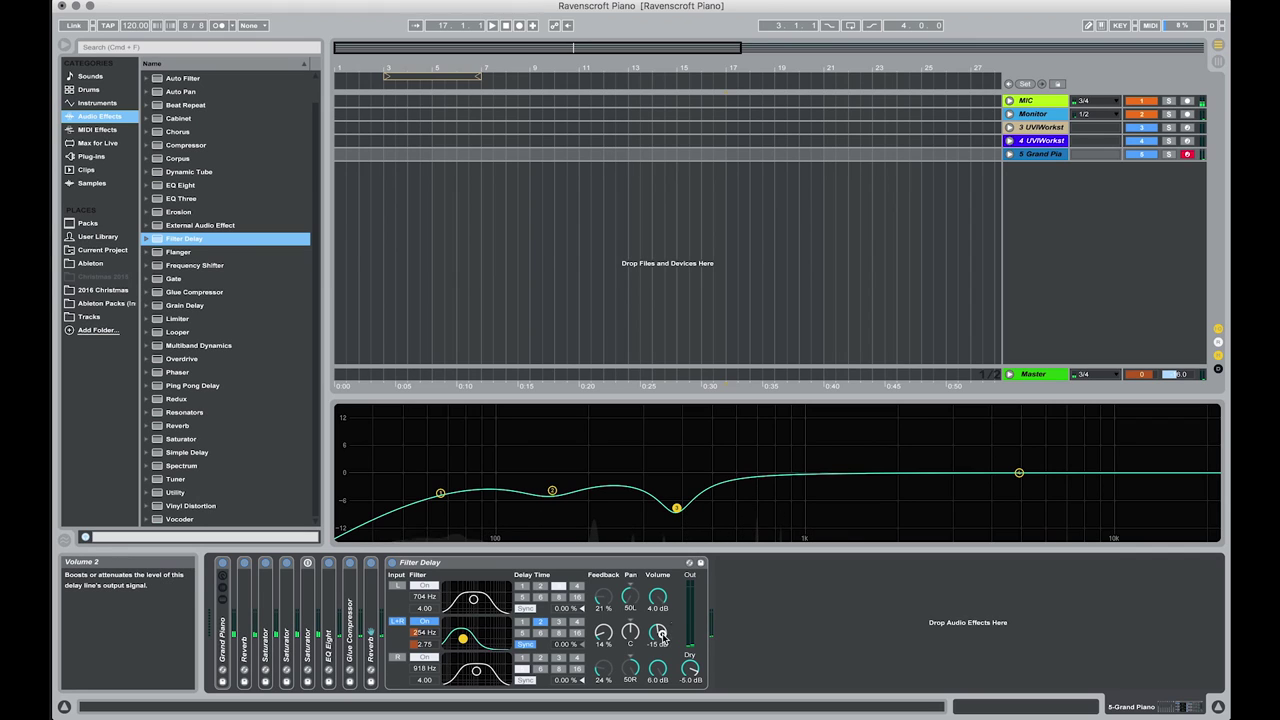
scroll(663, 637, up, 1)
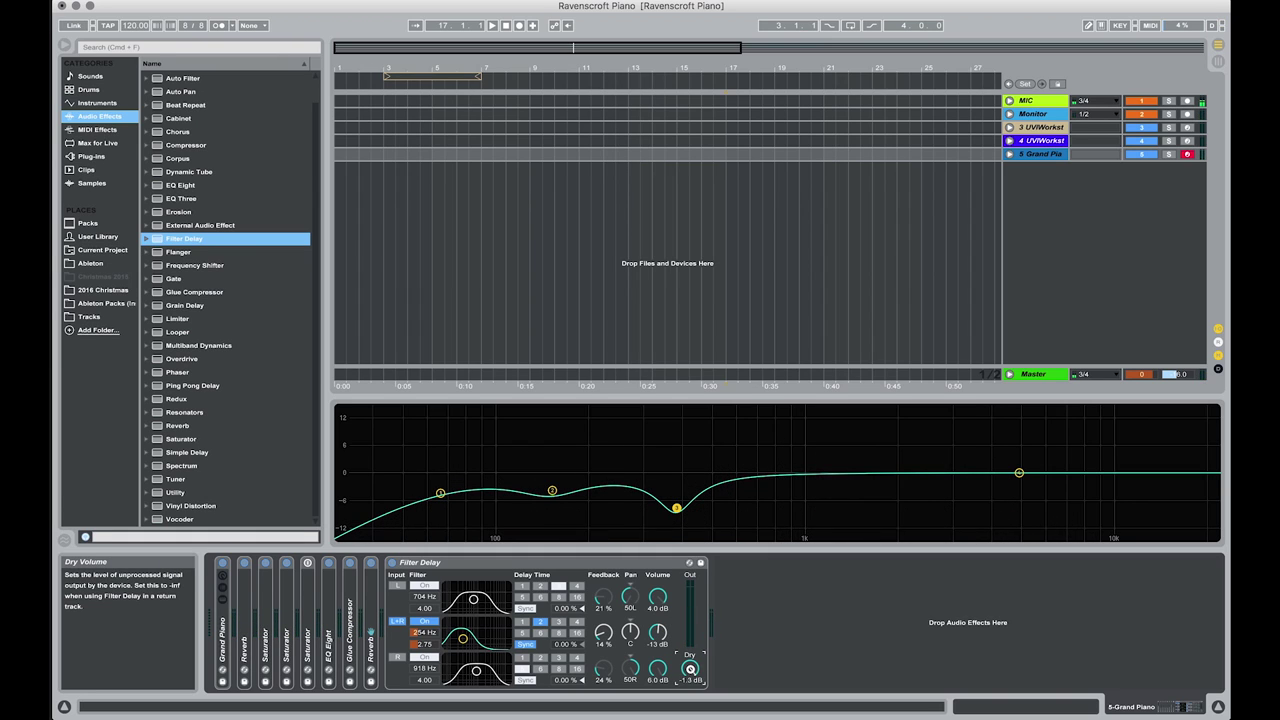
drag(690, 669, 692, 676)
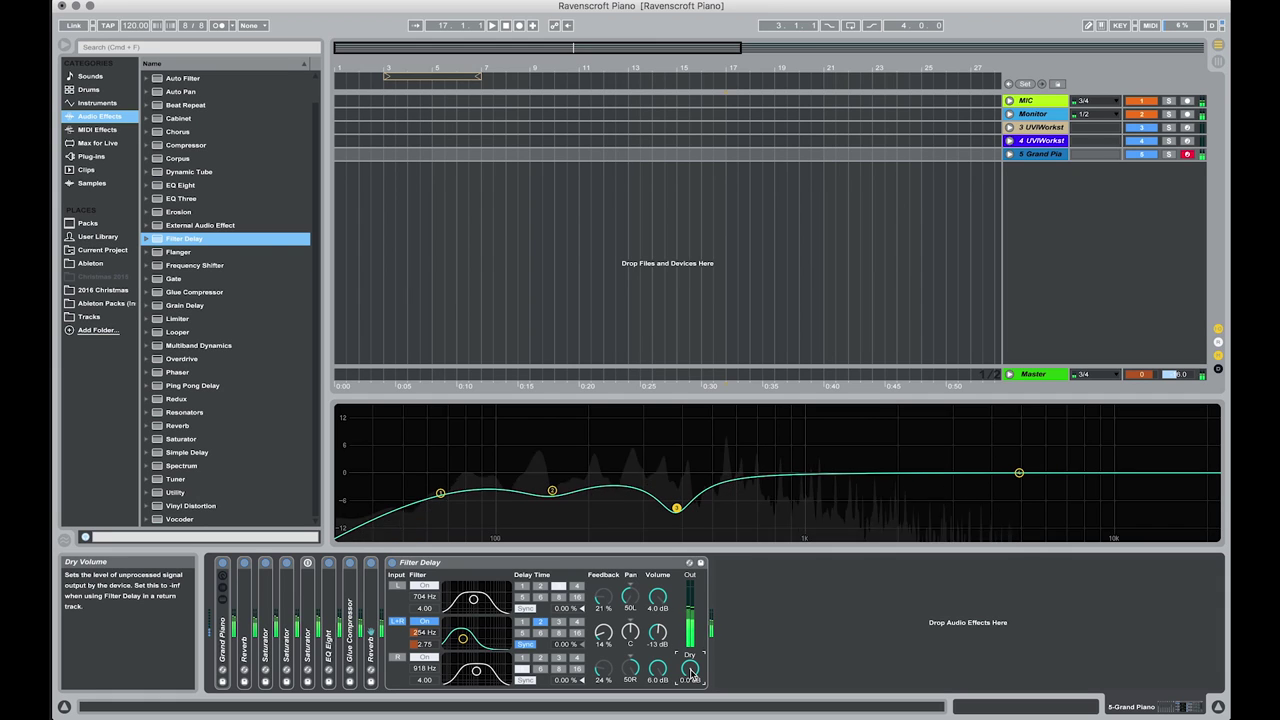
click(658, 633)
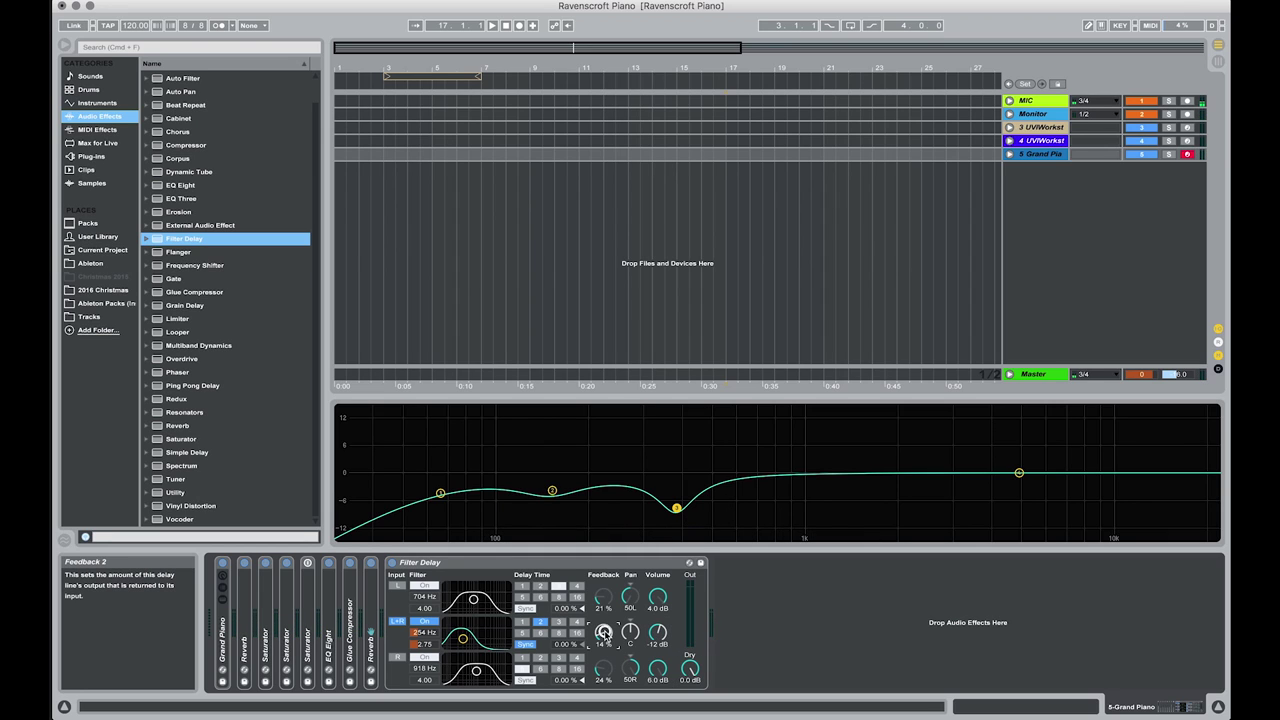
drag(604, 637, 605, 634)
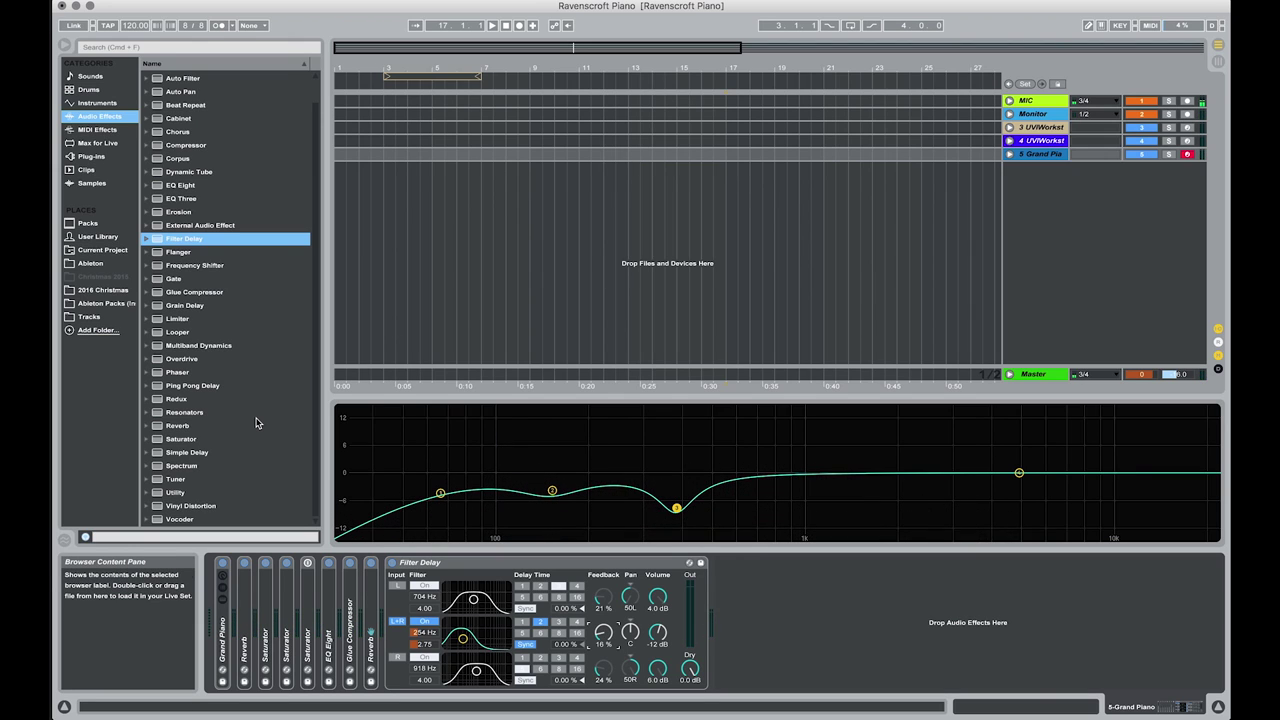
Add a Saturator after Filter Delay, choose the Soft Sine curve, and expand its waveshaper parameters.
drag(200, 443, 808, 618)
click(790, 636)
click(788, 647)
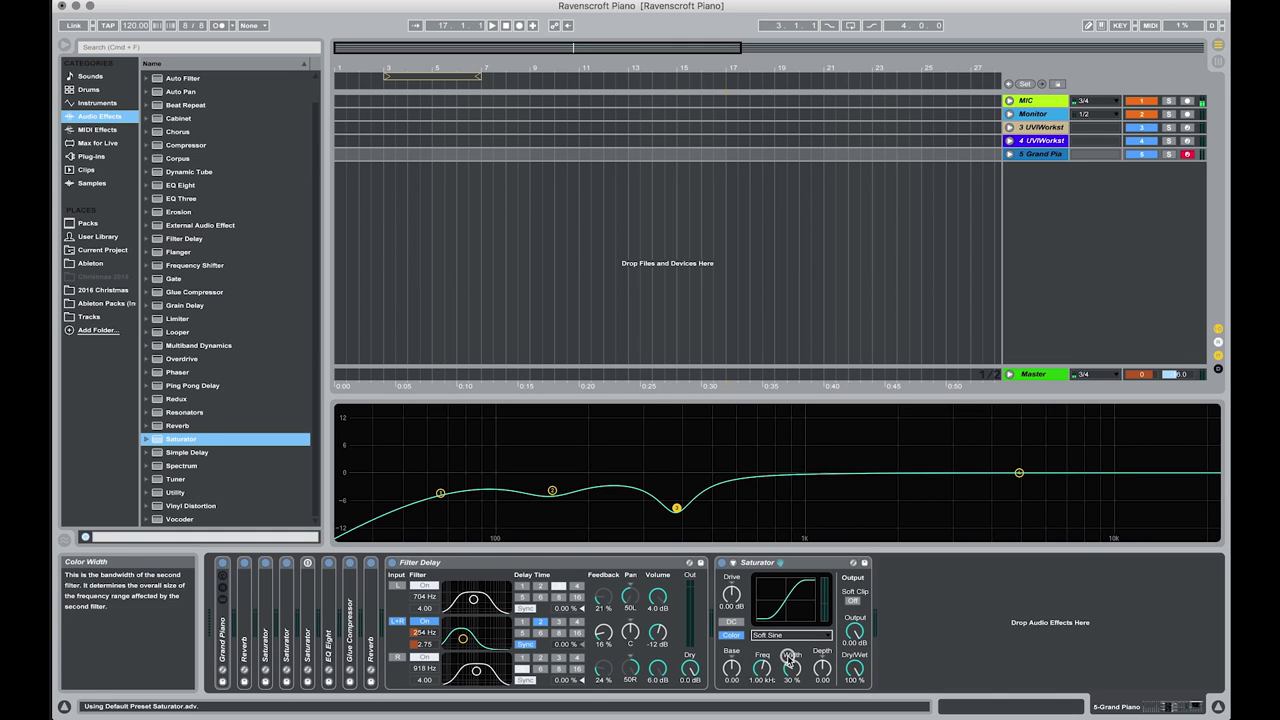
click(733, 563)
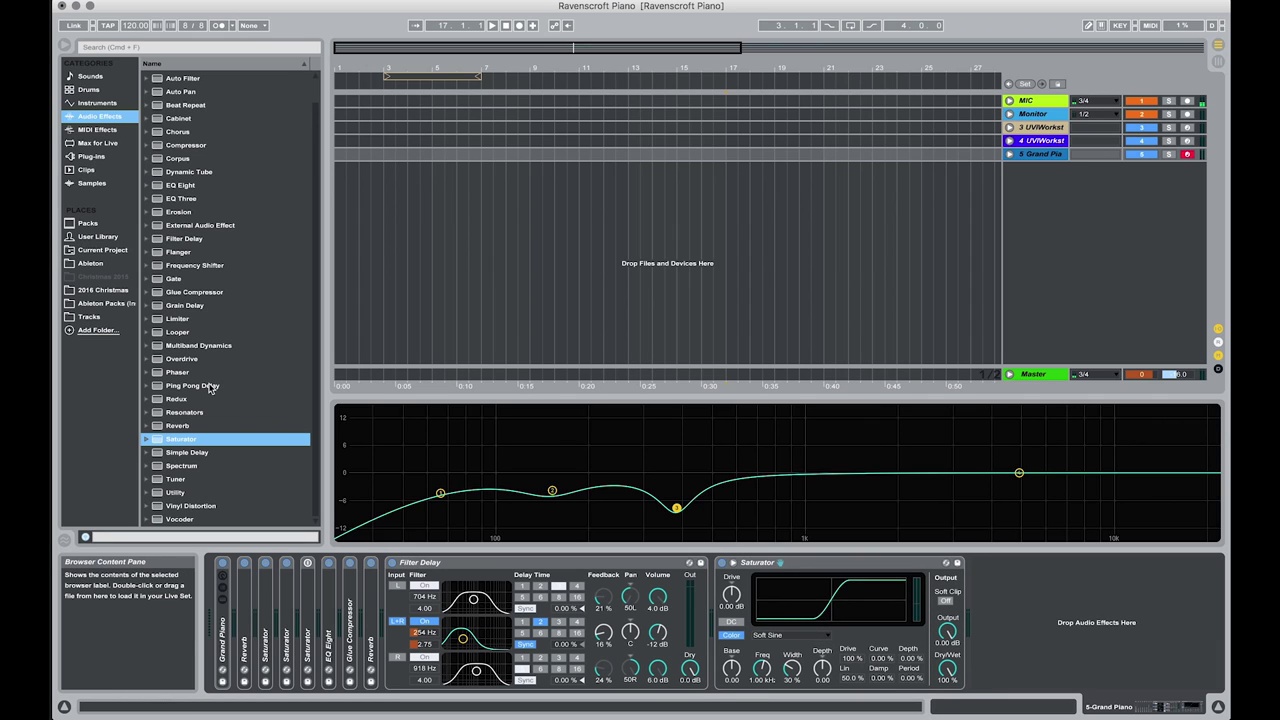
Load the Hot Tubes preset onto the Saturator, with output at -9 dB and color frequency 269 Hz.
drag(166, 439, 163, 440)
click(163, 440)
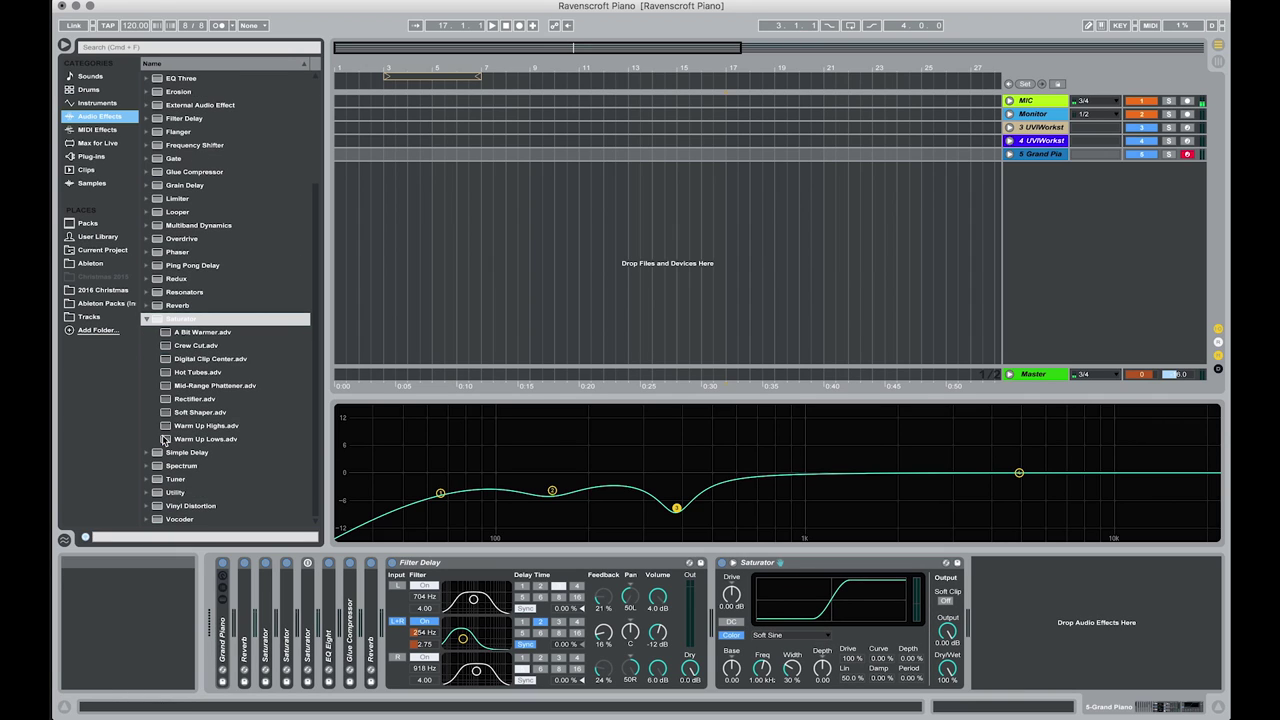
click(197, 377)
drag(197, 377, 722, 566)
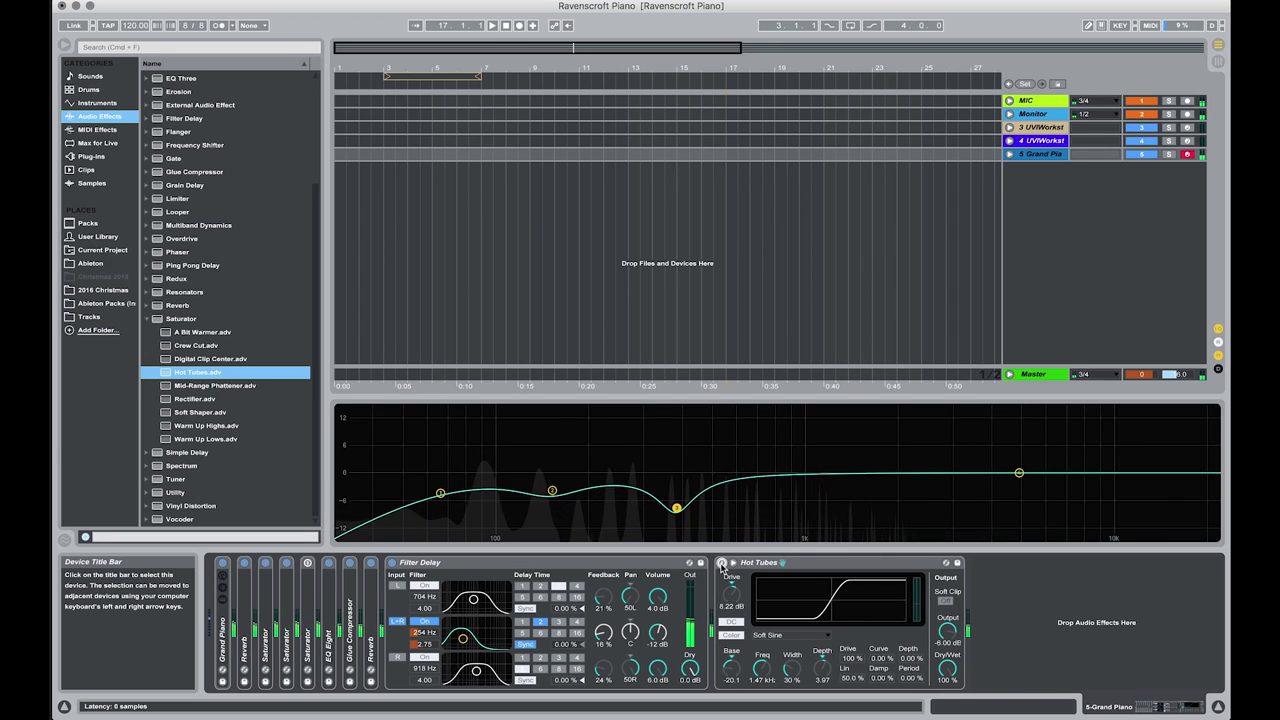
click(722, 564)
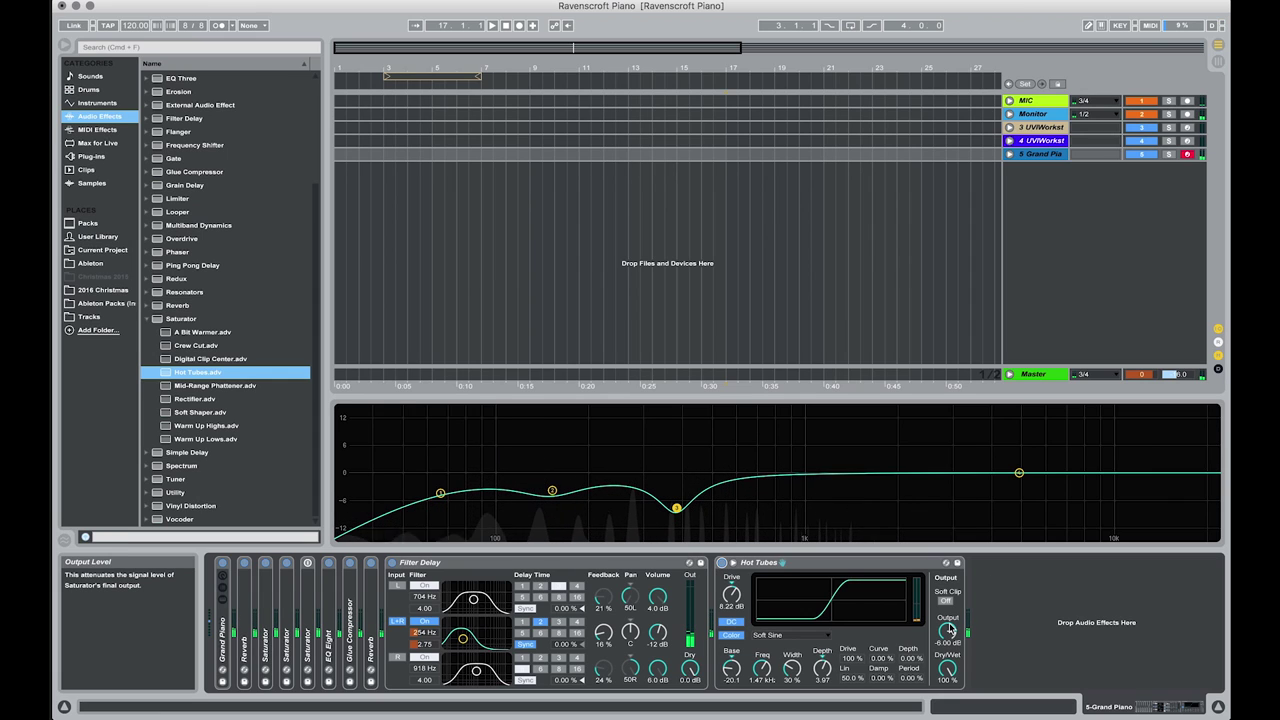
drag(951, 631, 951, 632)
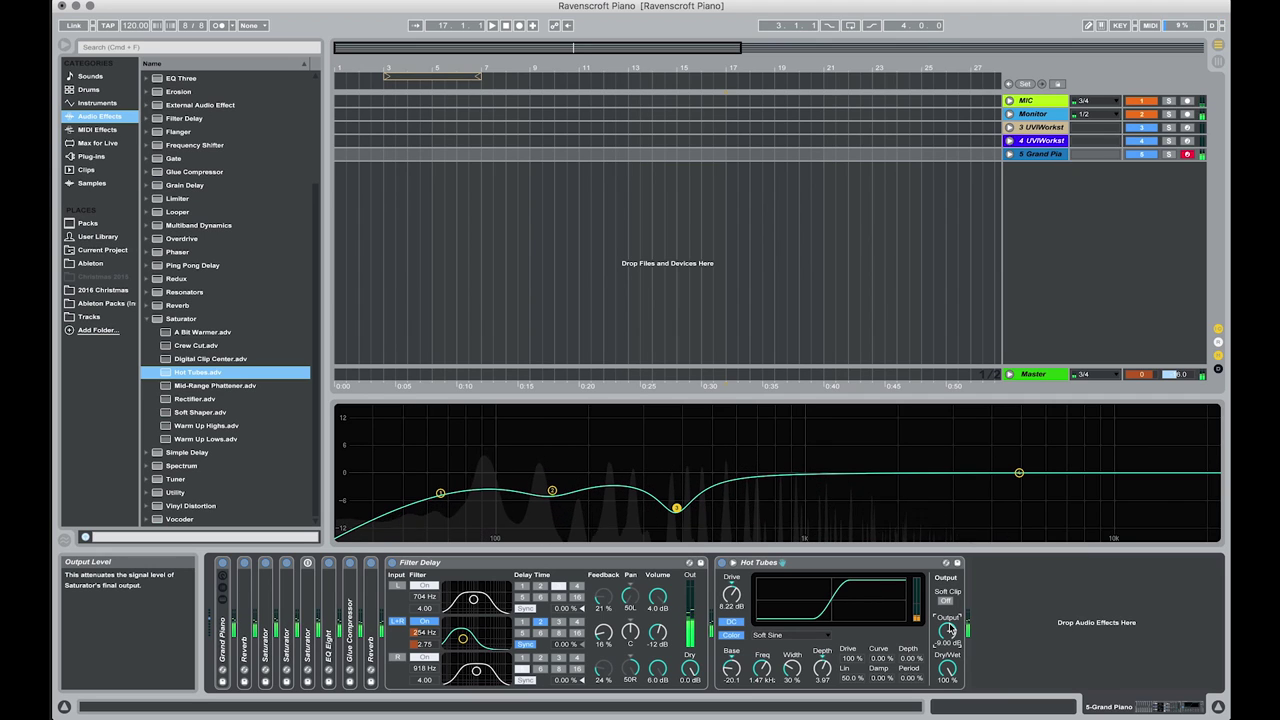
drag(761, 663, 760, 669)
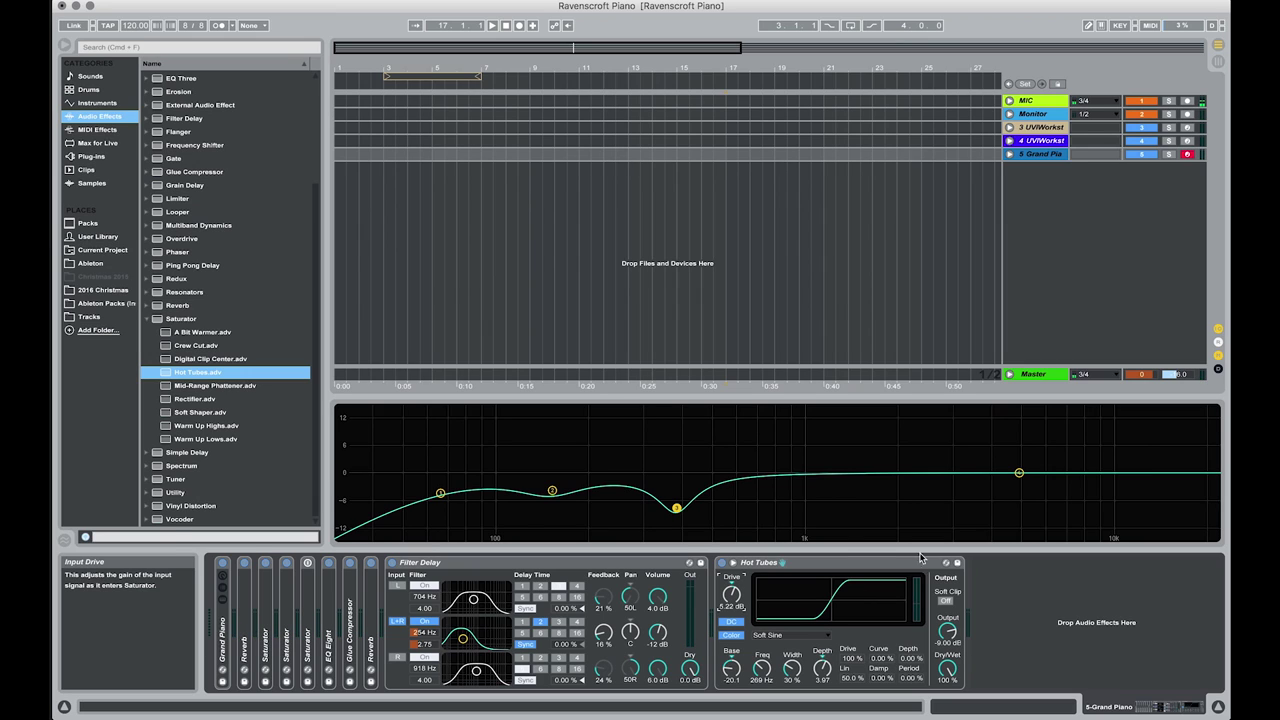
Group the chain's devices through Hot Tubes into an Audio Effect Rack and bypass it briefly to compare.
click(834, 561)
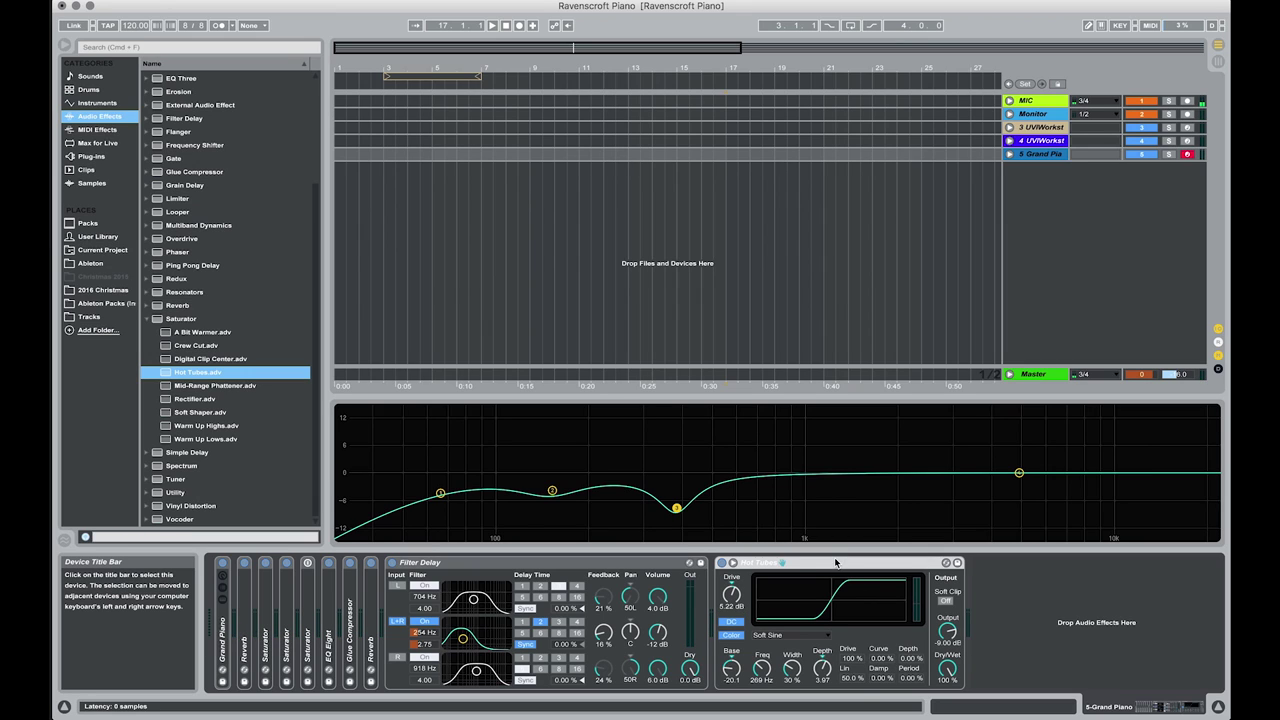
click(245, 597)
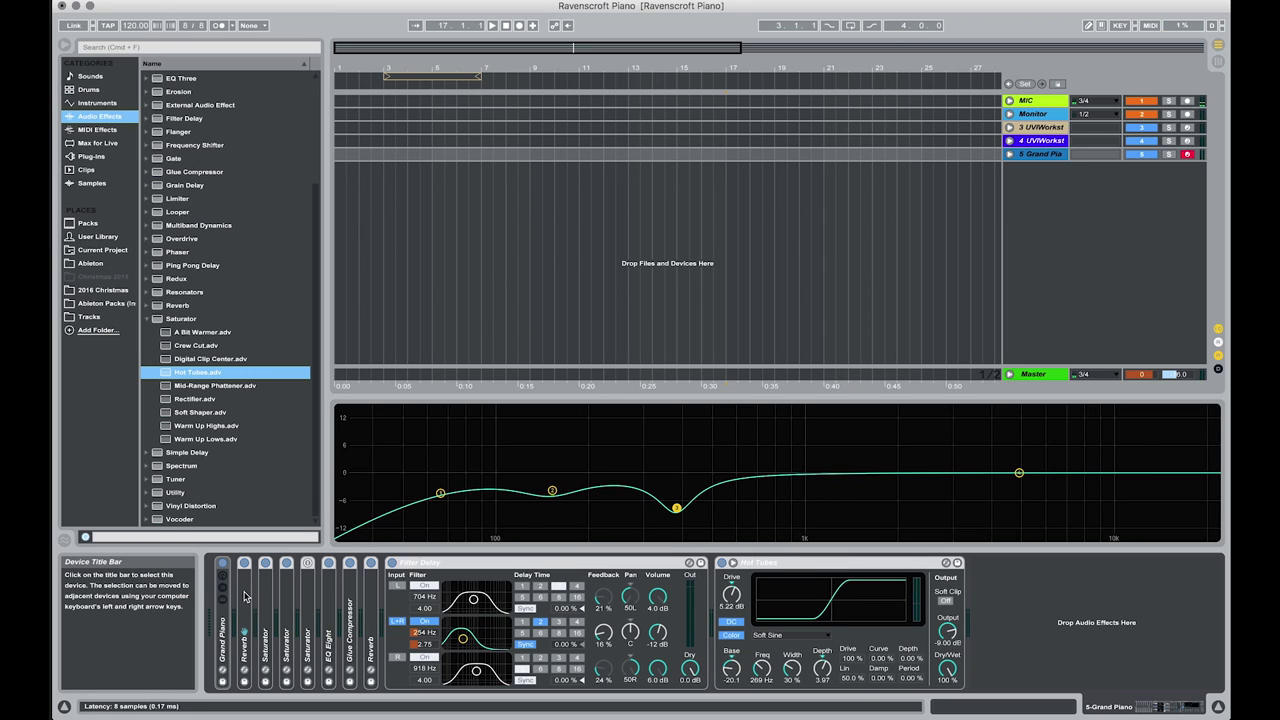
key(super+g)
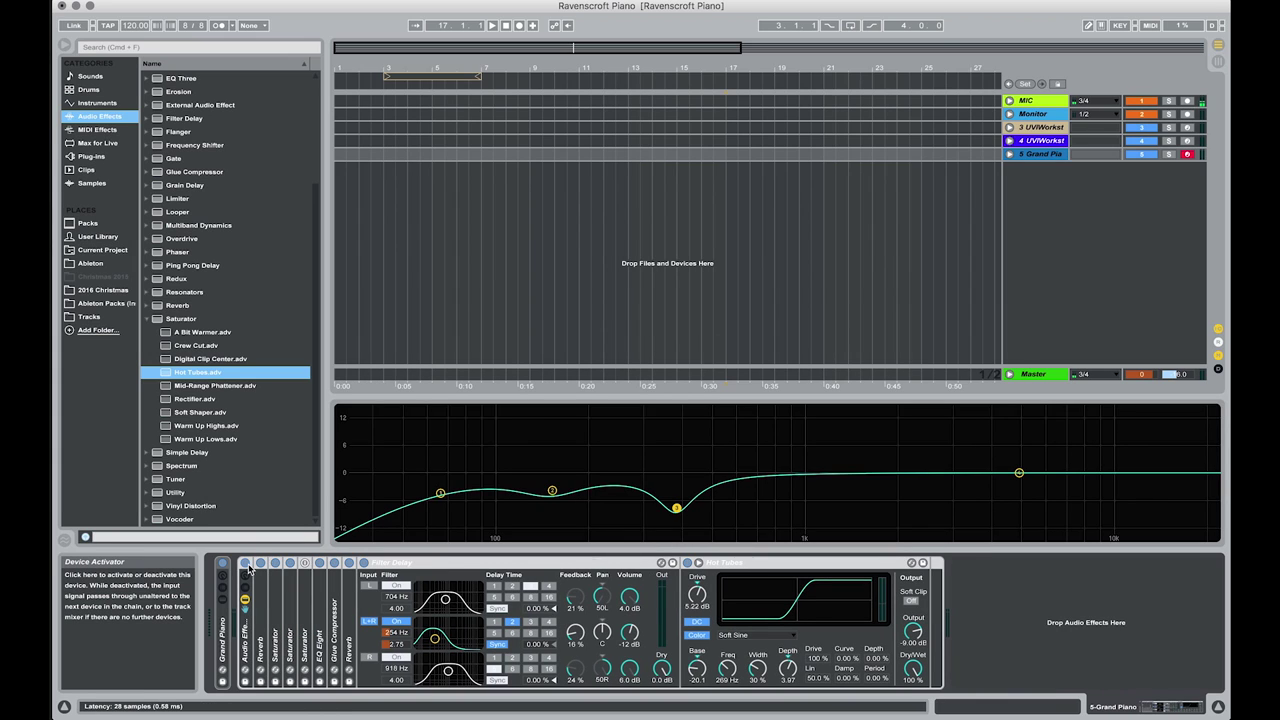
click(246, 563)
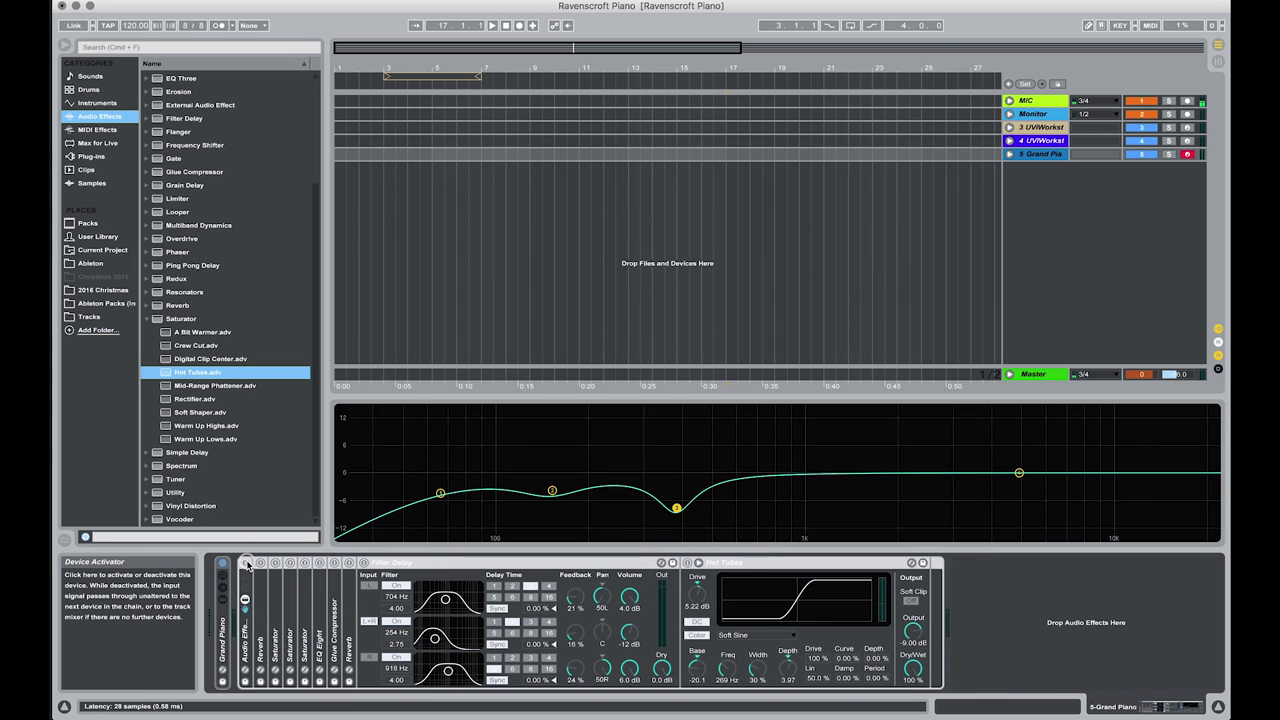
click(247, 565)
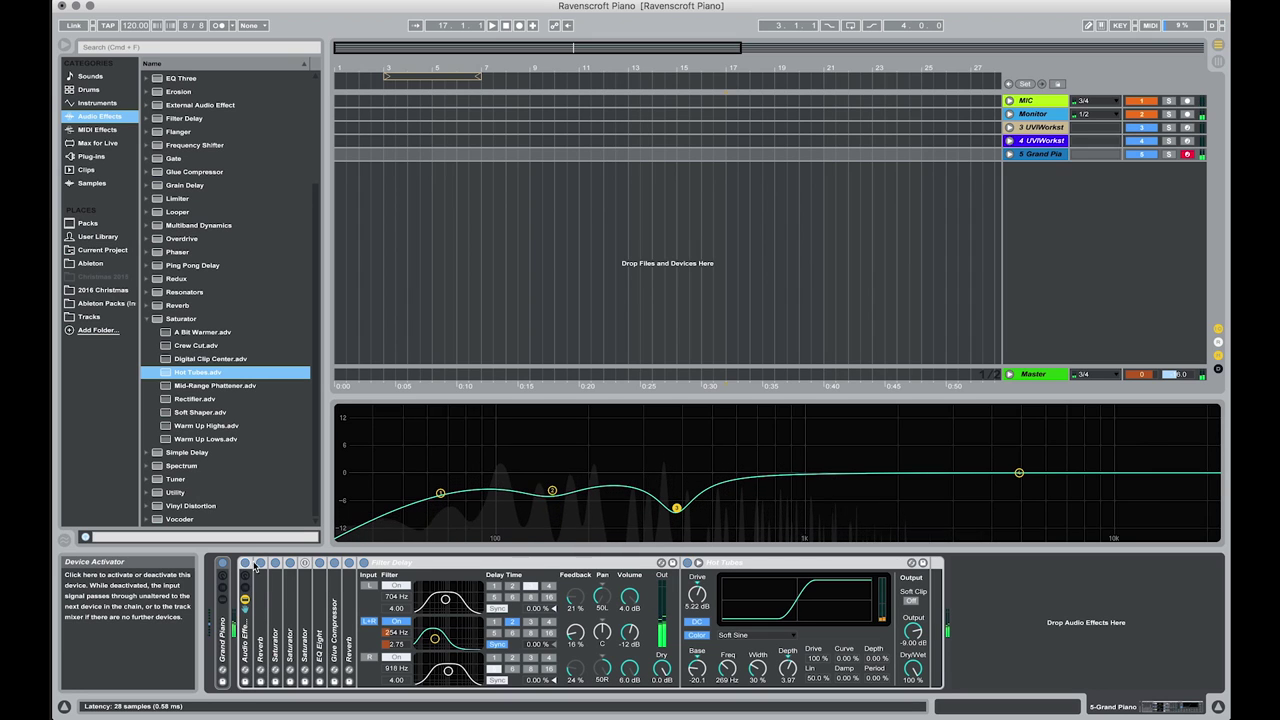
Expand the rack's Reverb and lower its Dry/Wet from 35% to 25%.
click(346, 645)
click(346, 645)
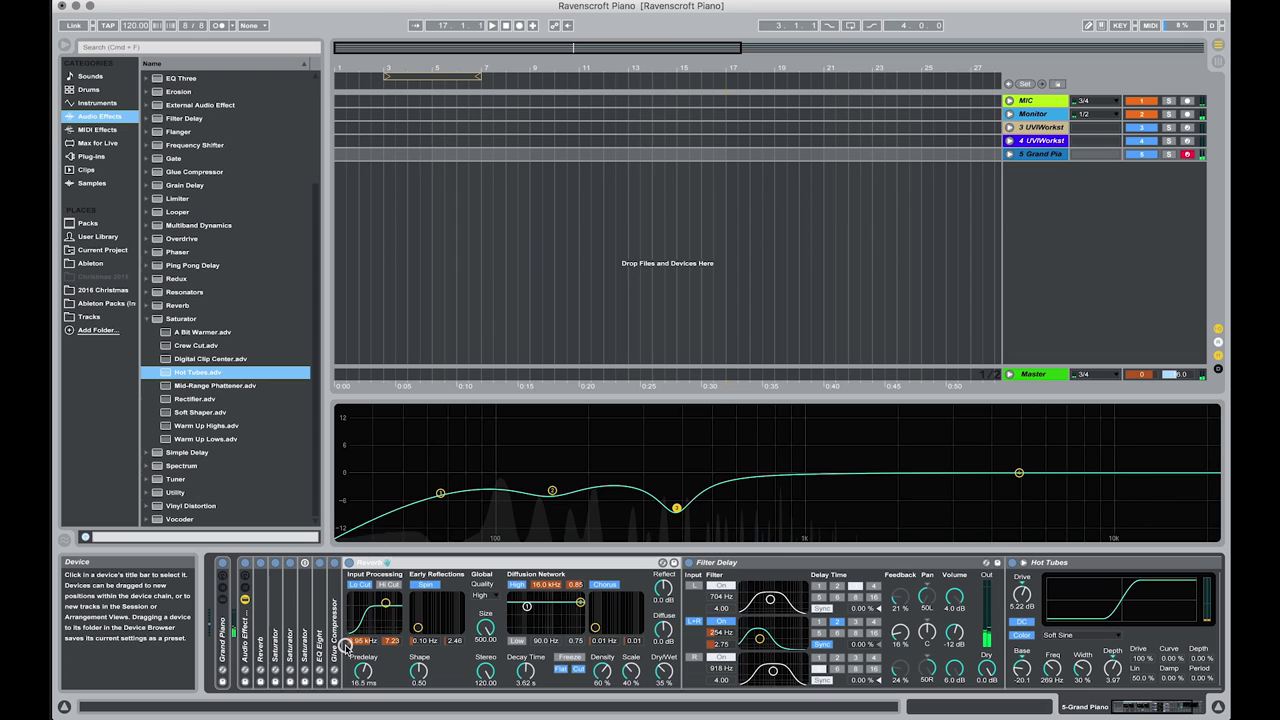
drag(662, 671, 664, 676)
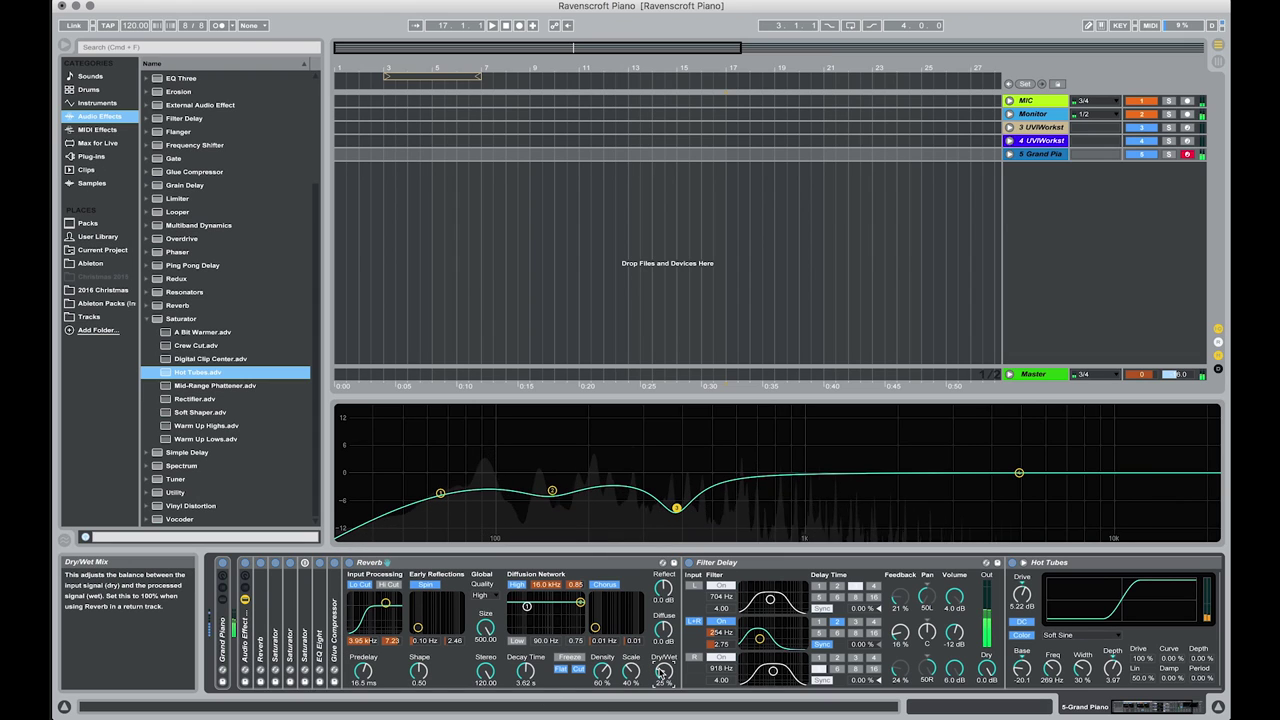